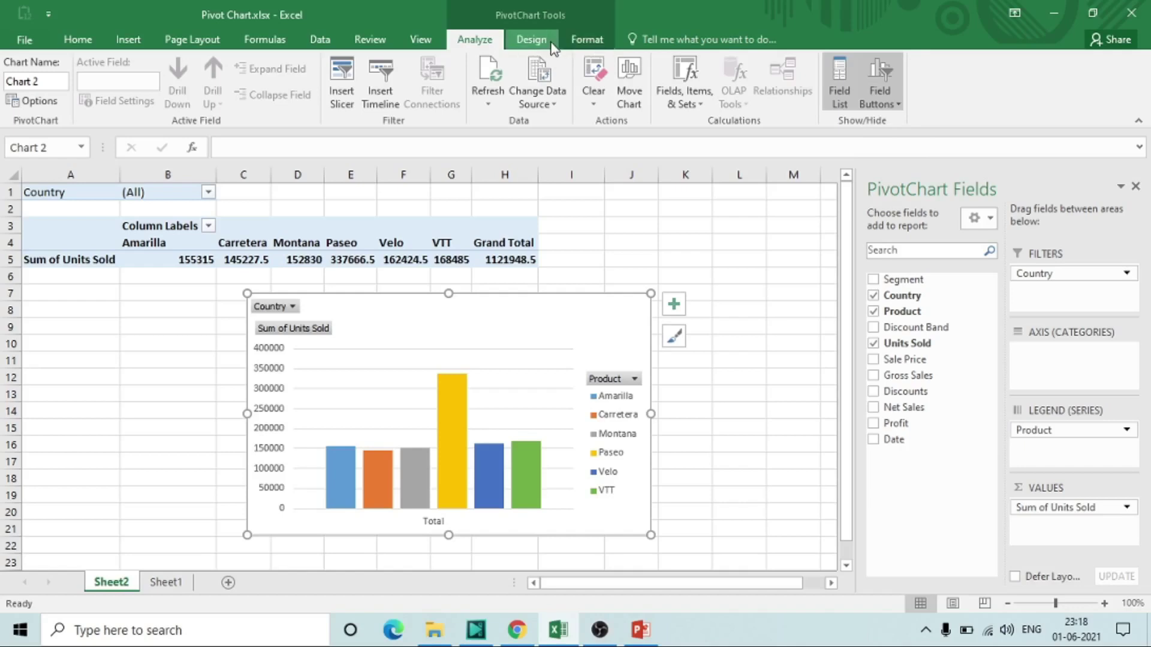
Move the pivot chart up so it sits directly beneath the pivot table.
{"action": "left_click", "coordinate": [532, 39]}
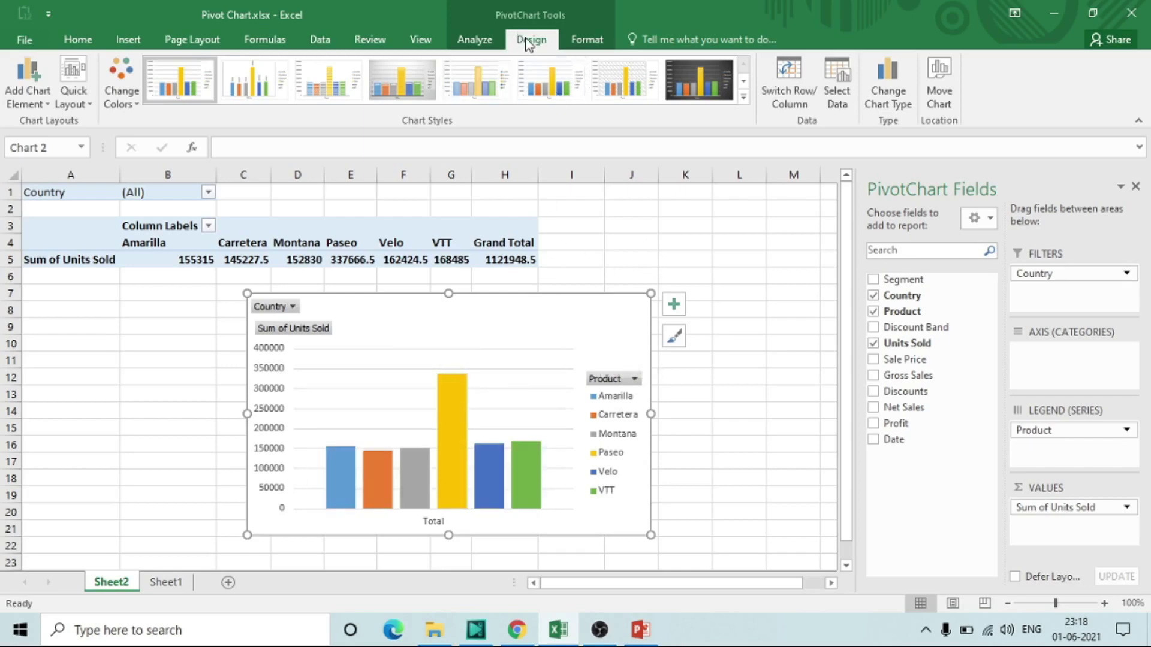
{"action": "left_click", "coordinate": [587, 40]}
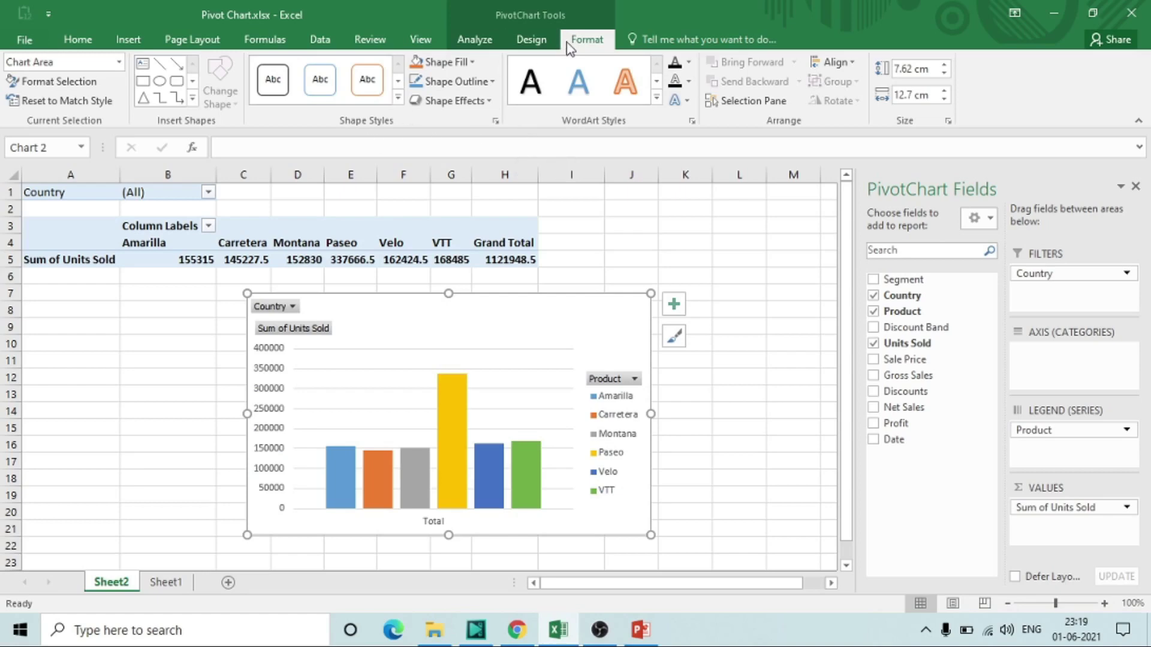
{"action": "left_click", "coordinate": [531, 41]}
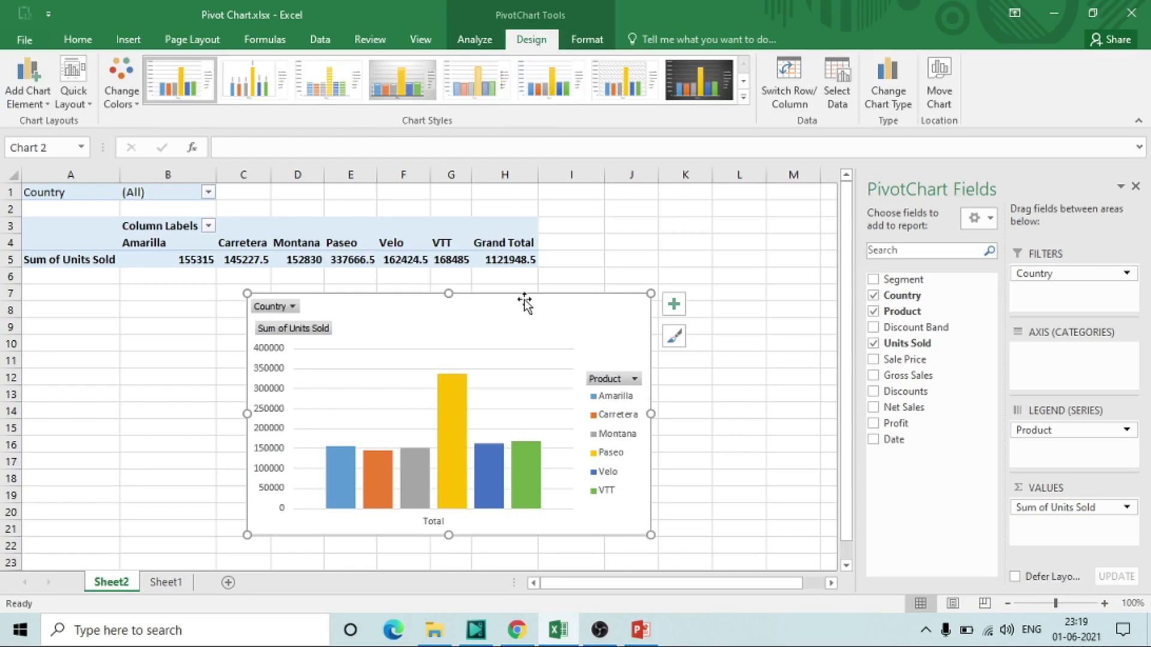
{"action": "left_click_drag", "start_coordinate": [526, 294], "coordinate": [527, 277]}
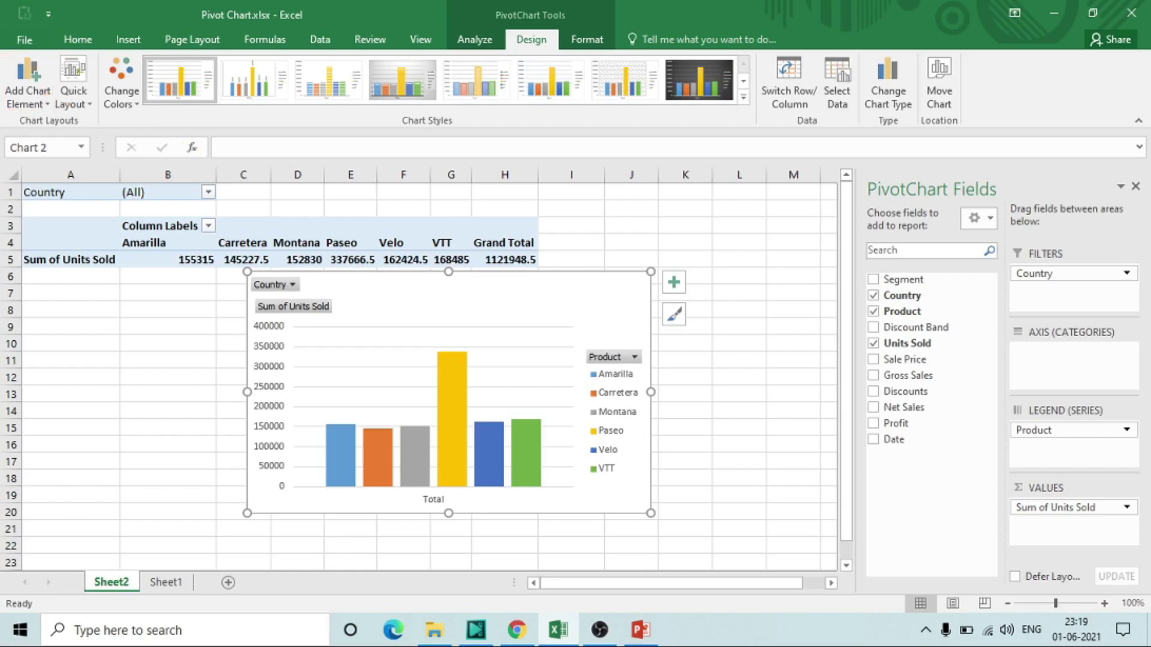
{"action": "left_click", "coordinate": [42, 105]}
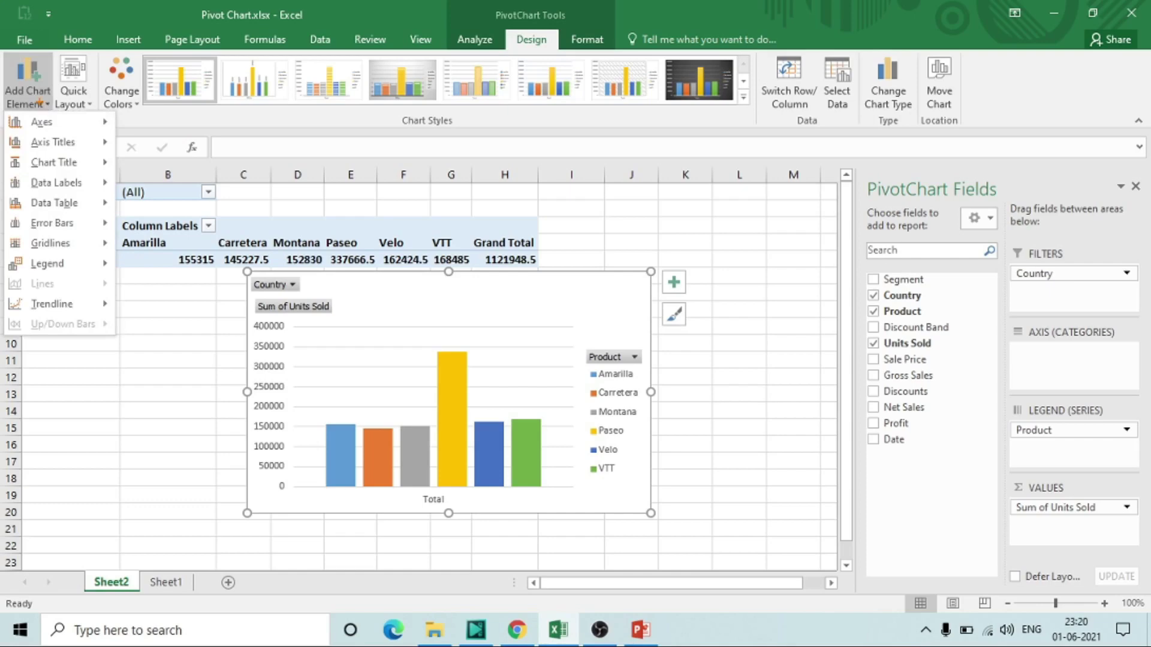
{"action": "mouse_move", "coordinate": [3, 112]}
{"action": "left_mouse_down"}
{"action": "mouse_move", "coordinate": [36, 117]}
{"action": "mouse_move", "coordinate": [111, 213]}
{"action": "mouse_move", "coordinate": [103, 262]}
{"action": "left_mouse_up"}
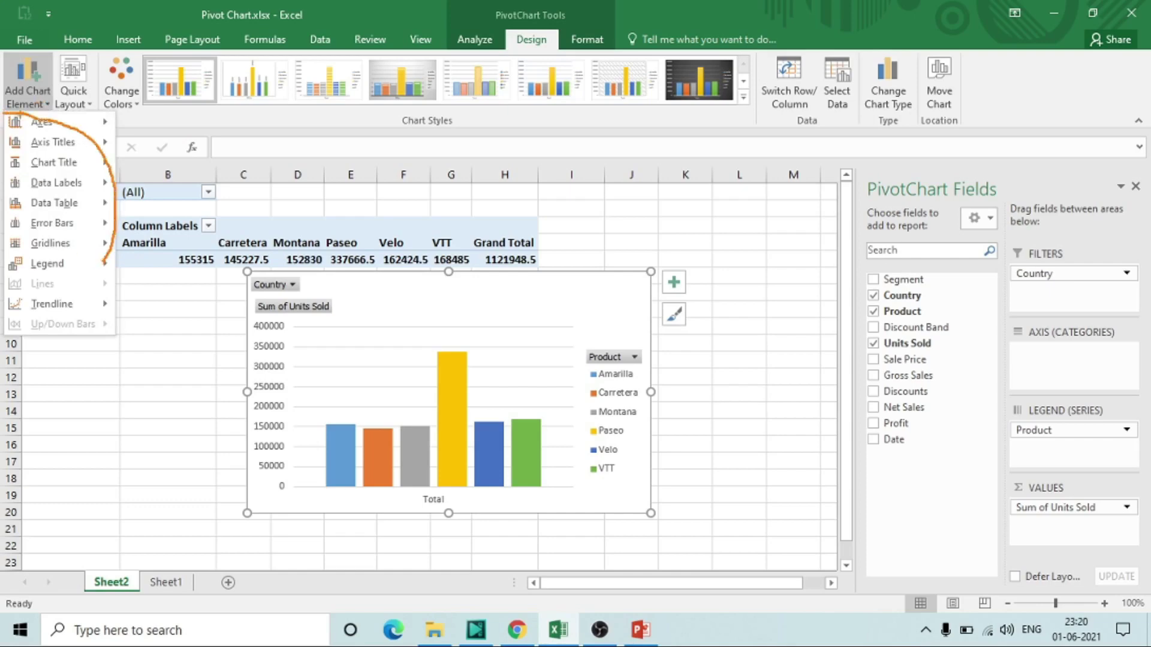
{"action": "mouse_move", "coordinate": [15, 112]}
{"action": "left_mouse_down"}
{"action": "mouse_move", "coordinate": [6, 303]}
{"action": "mouse_move", "coordinate": [114, 309]}
{"action": "left_mouse_up"}
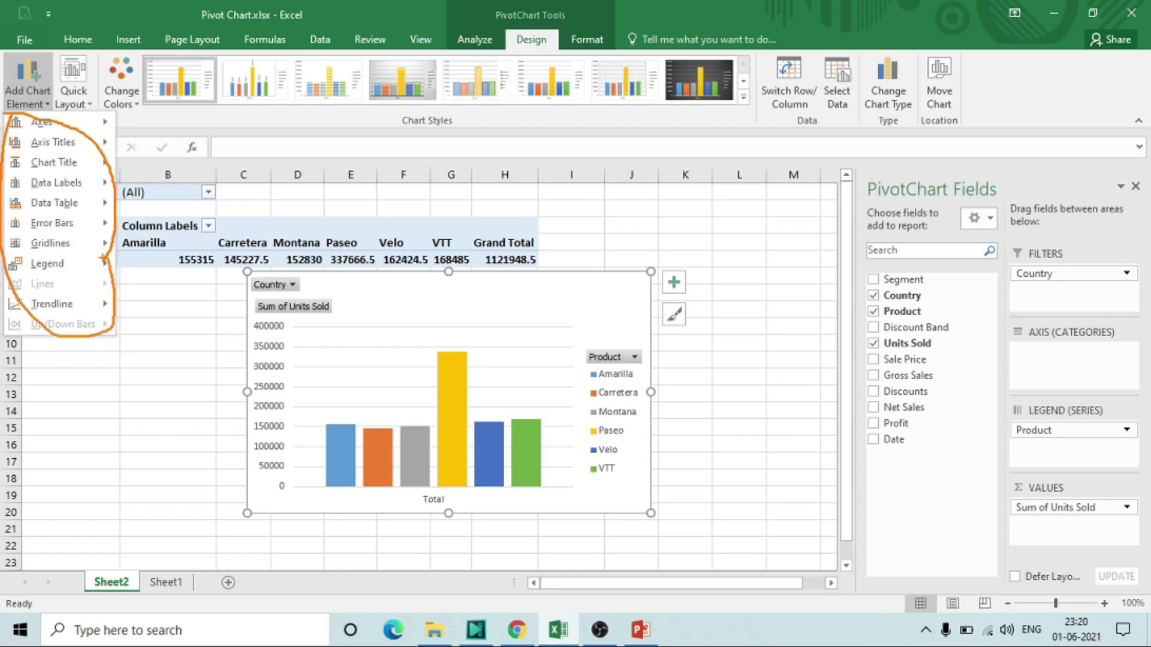
{"action": "key", "text": "Escape"}
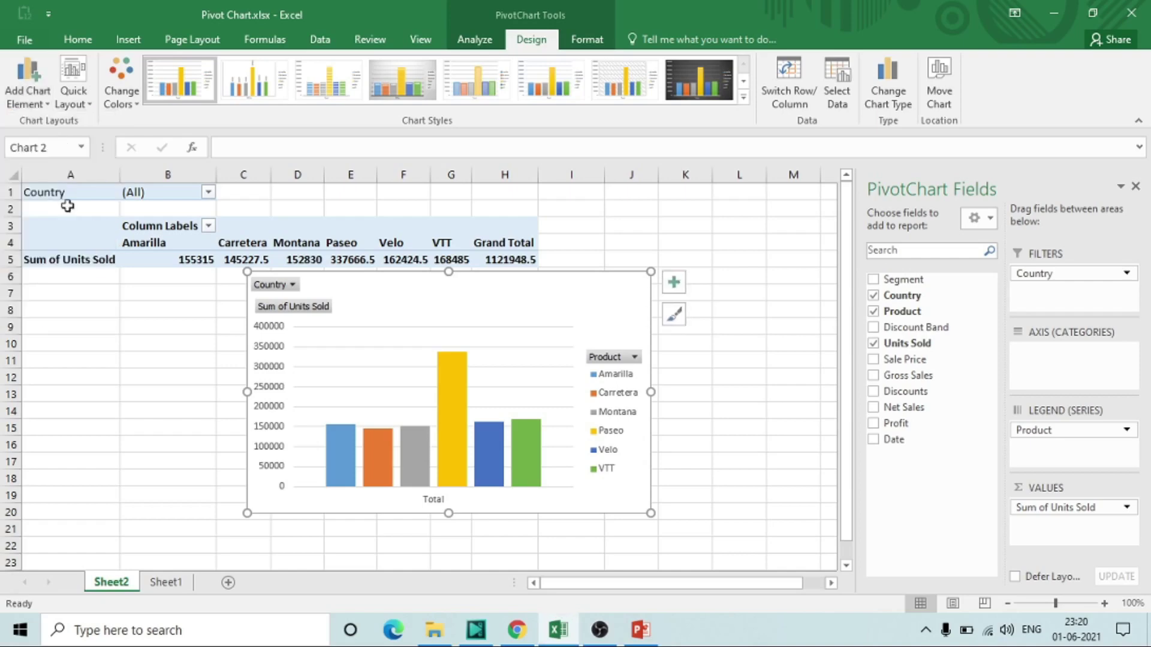
Hide the primary horizontal and primary vertical axes of the pivot chart.
{"action": "left_click", "coordinate": [43, 107]}
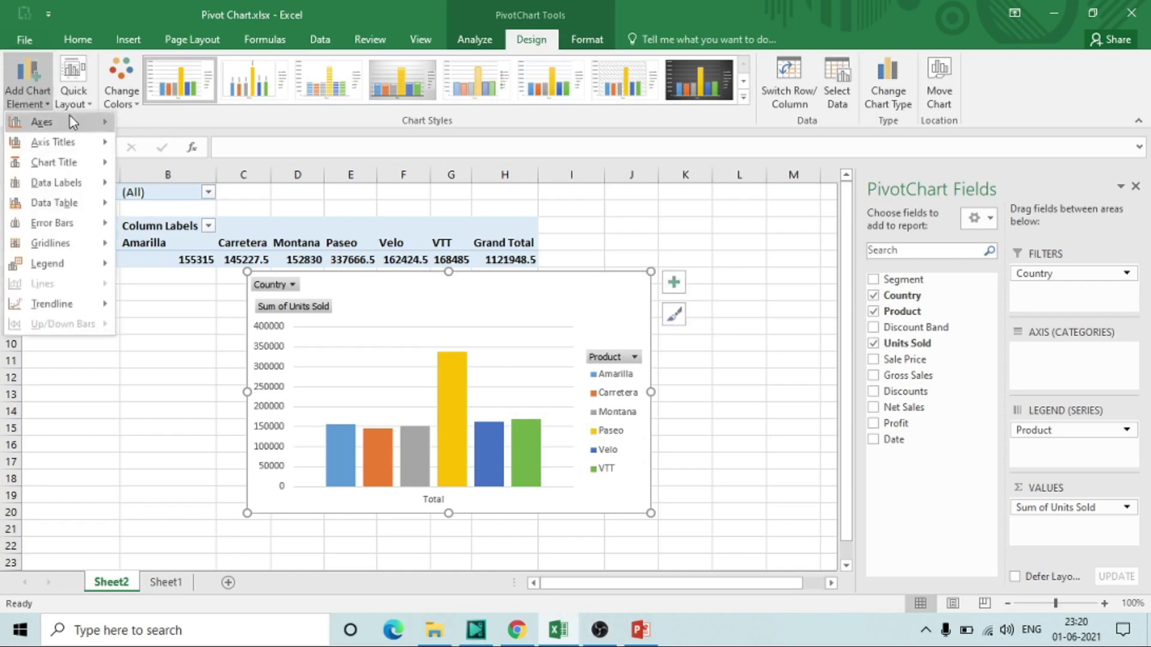
{"action": "mouse_move", "coordinate": [72, 122]}
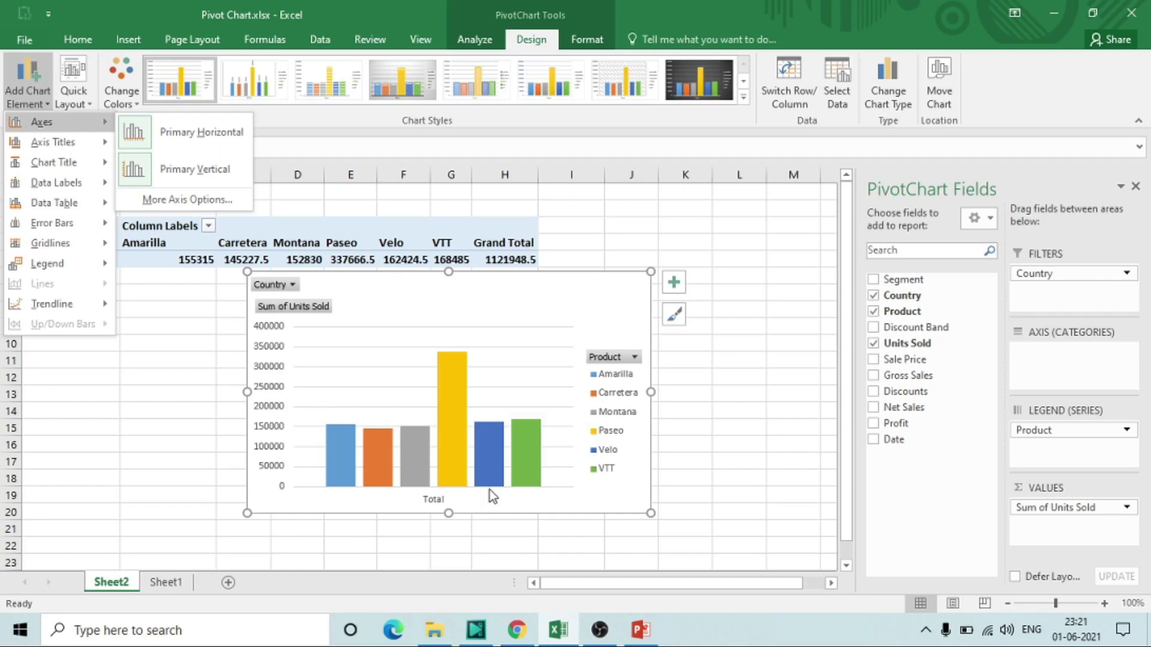
{"action": "left_click", "coordinate": [144, 134]}
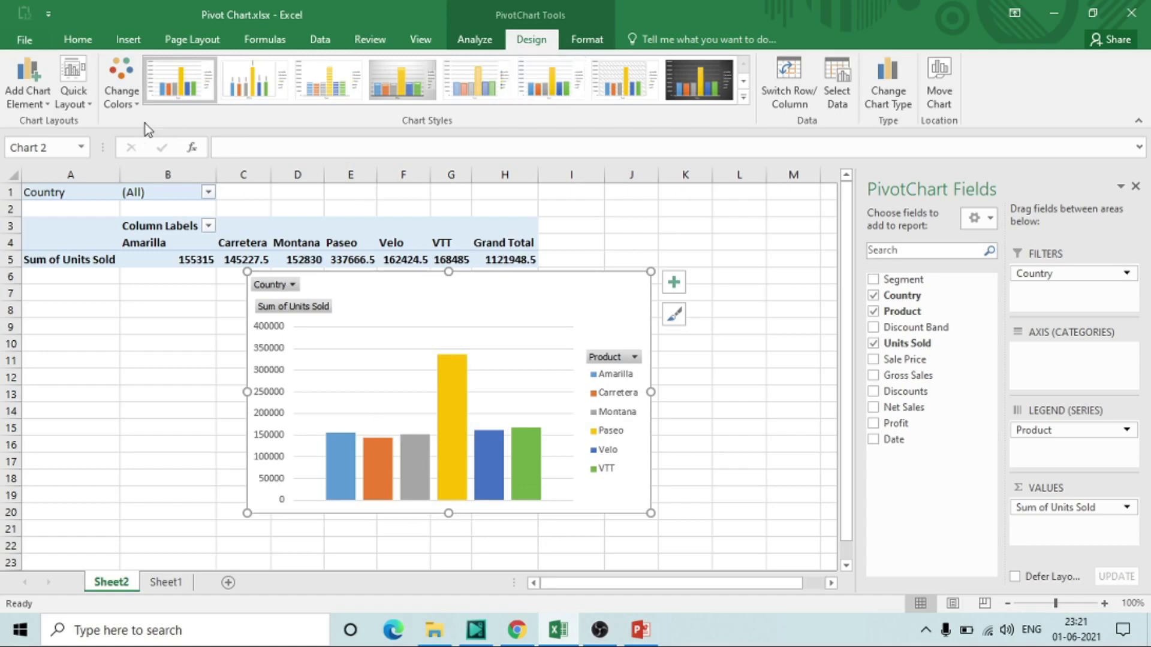
{"action": "left_click", "coordinate": [22, 99]}
{"action": "mouse_move", "coordinate": [64, 126]}
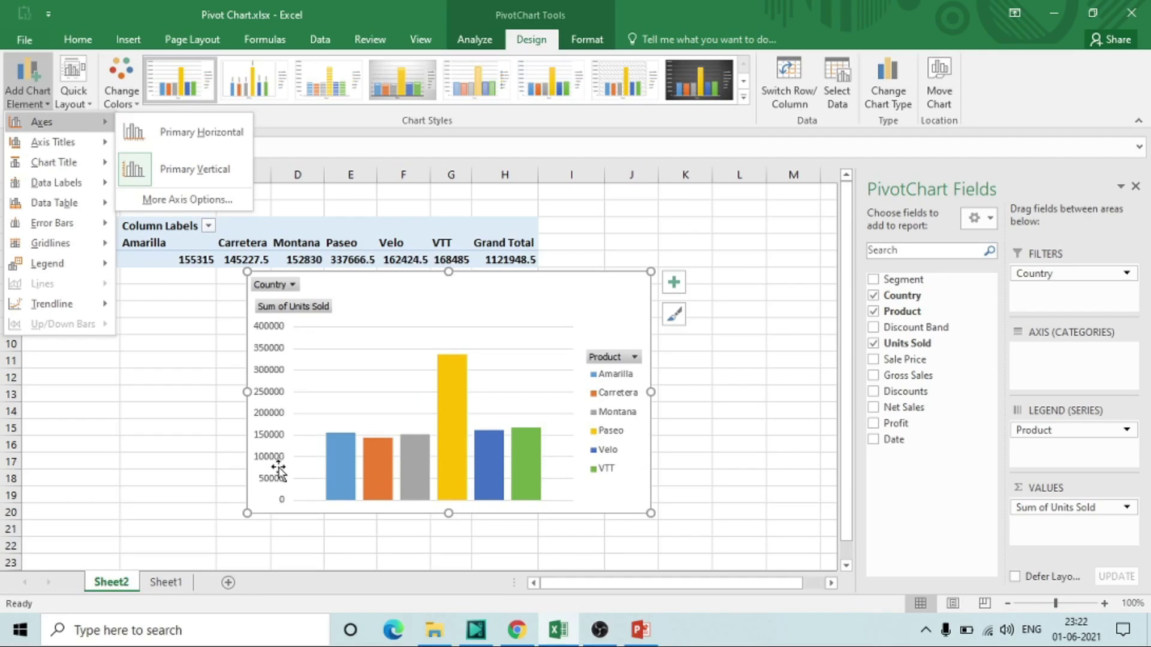
{"action": "left_click", "coordinate": [135, 174]}
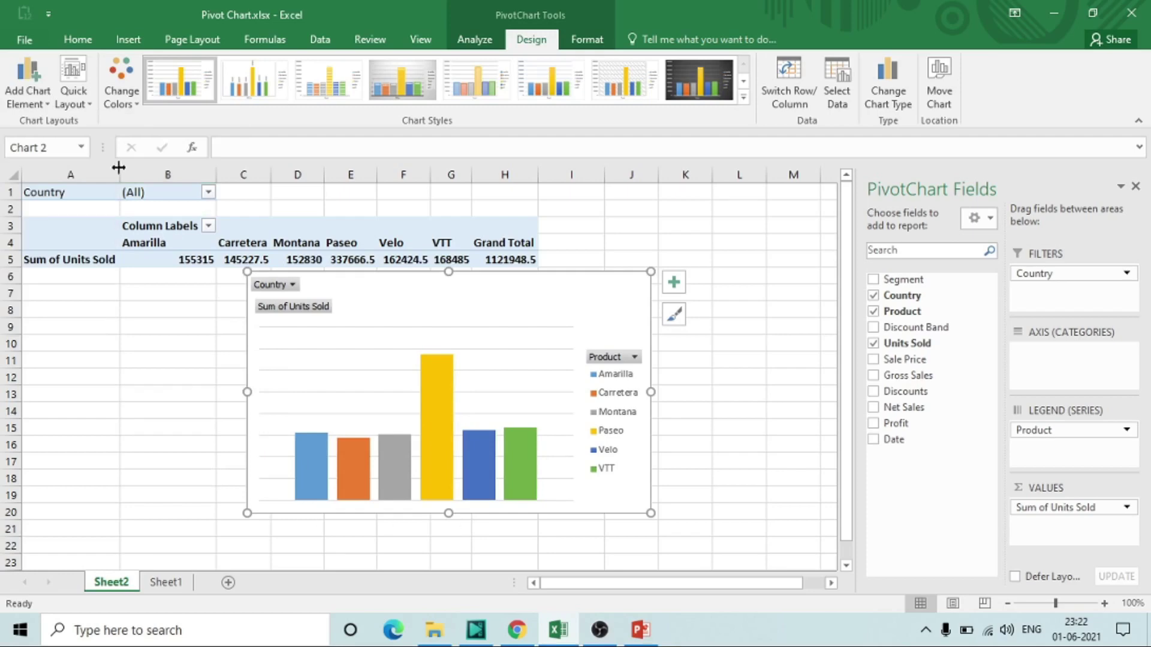
Show the chart's primary horizontal and primary vertical axes again, and undo both changes.
{"action": "left_click", "coordinate": [26, 101]}
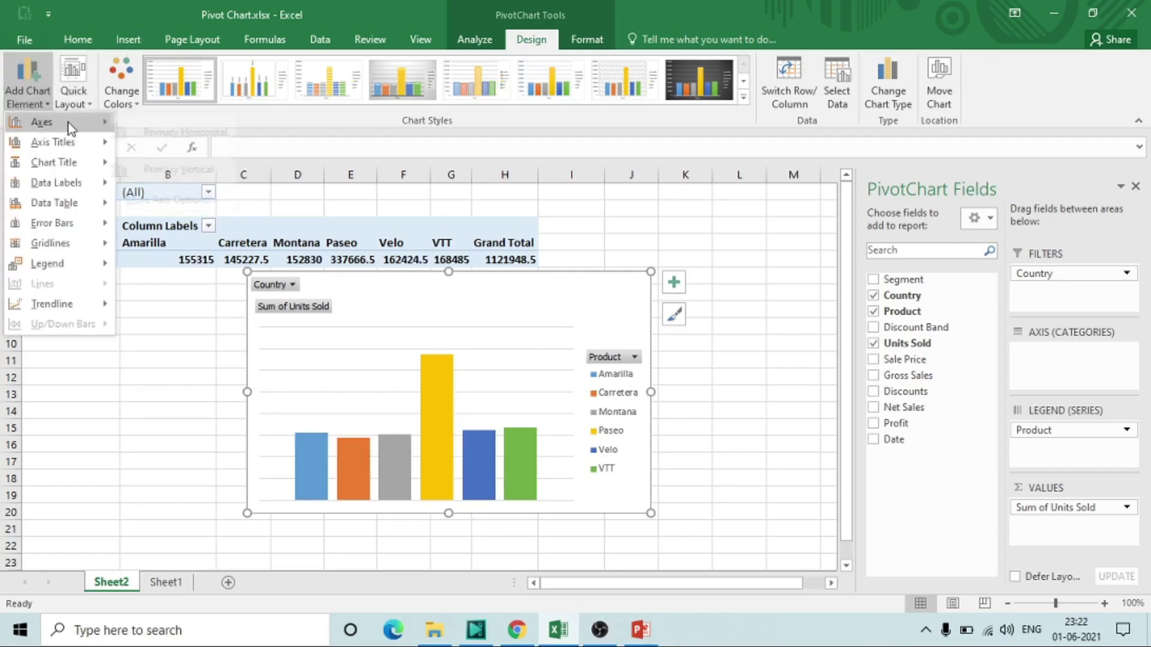
{"action": "left_click", "coordinate": [141, 131]}
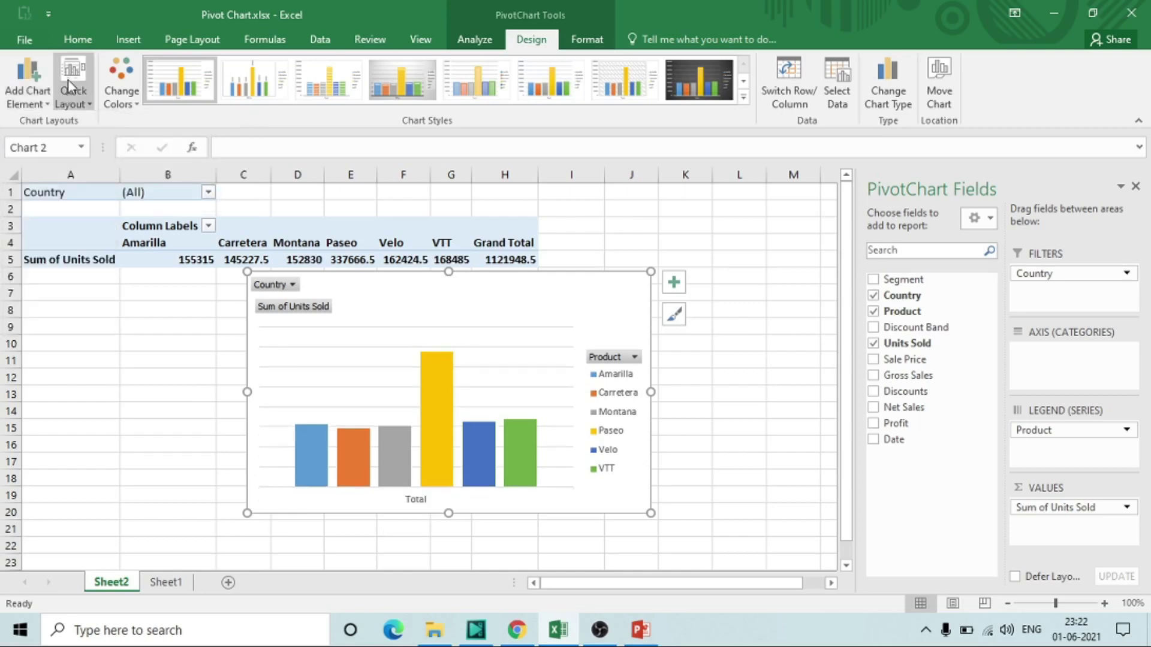
{"action": "left_click", "coordinate": [29, 84]}
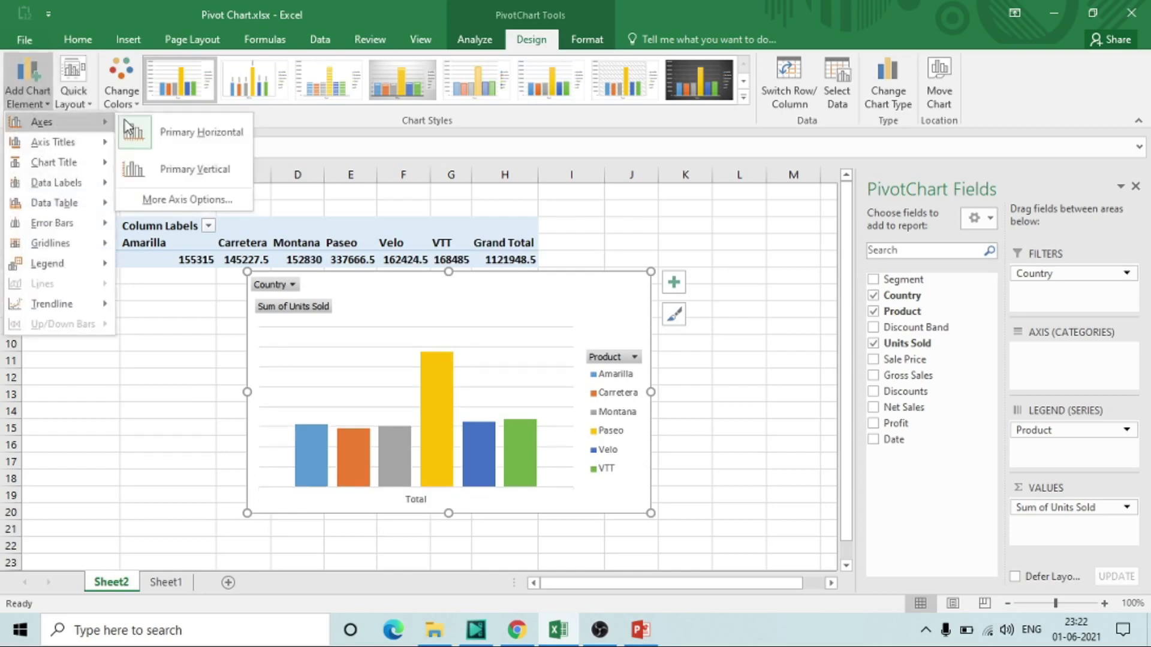
{"action": "left_click", "coordinate": [179, 163]}
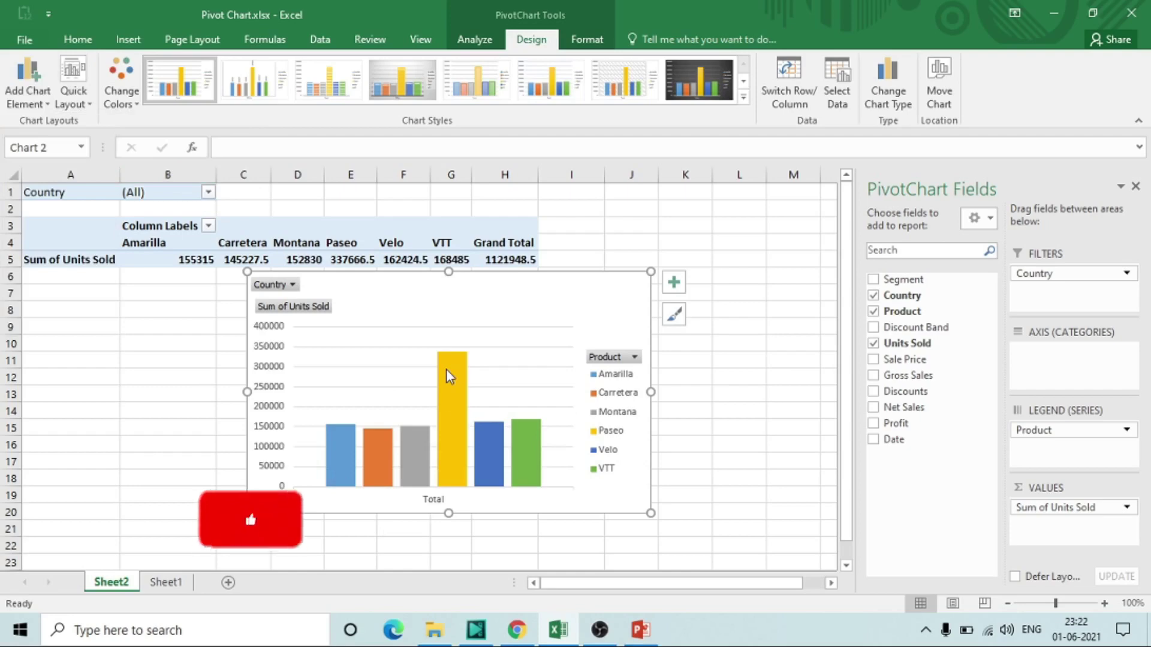
{"action": "key", "text": "ctrl+z"}
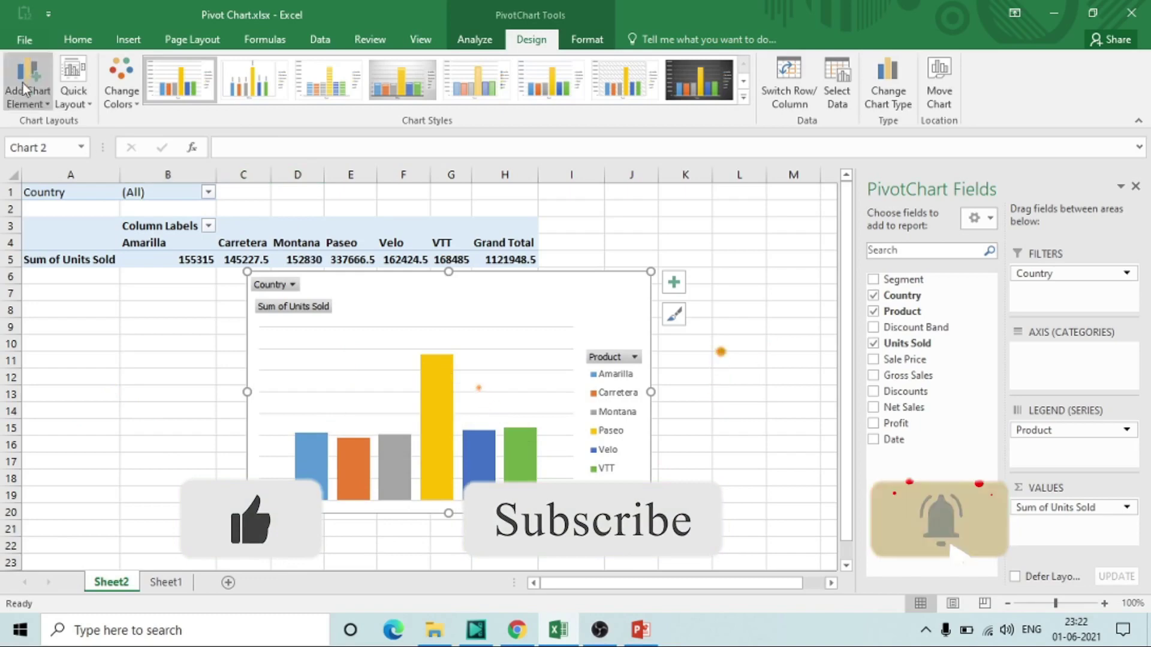
Add primary horizontal and primary vertical axis titles to the pivot chart.
{"action": "left_click", "coordinate": [40, 102]}
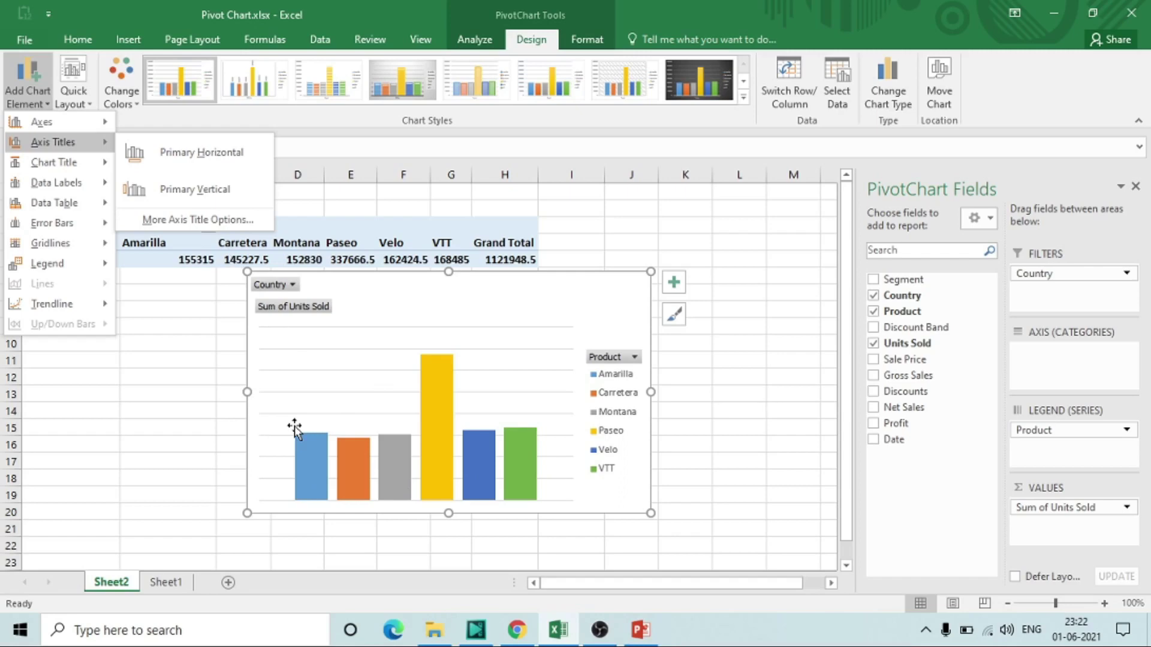
{"action": "left_click", "coordinate": [198, 159]}
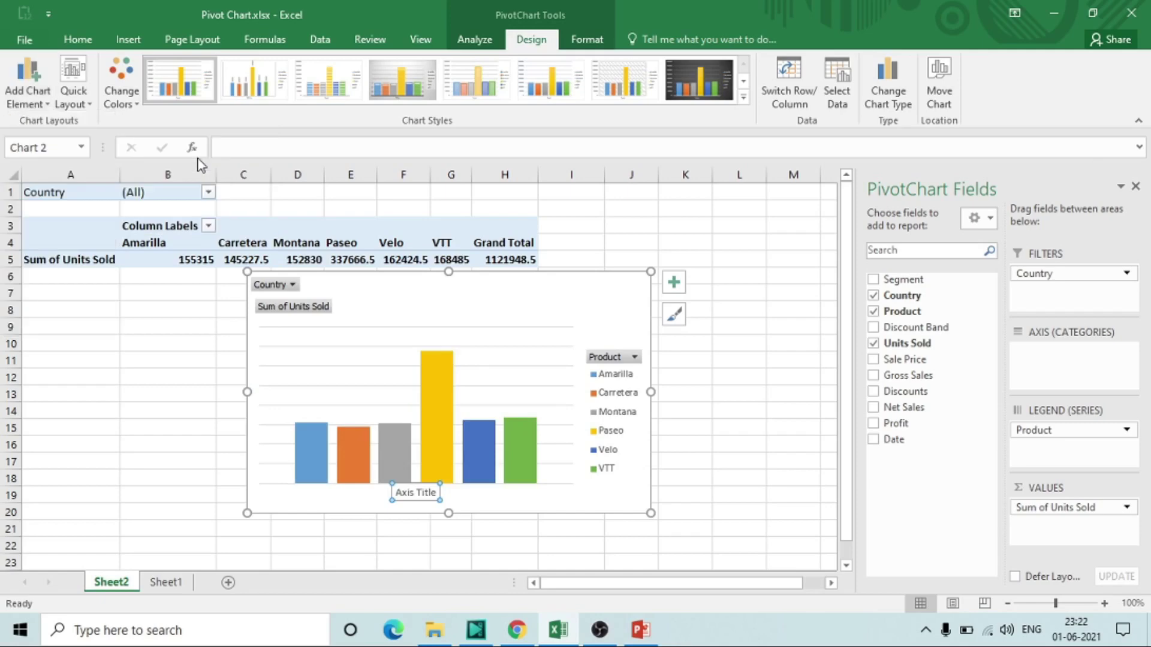
{"action": "left_click", "coordinate": [37, 103]}
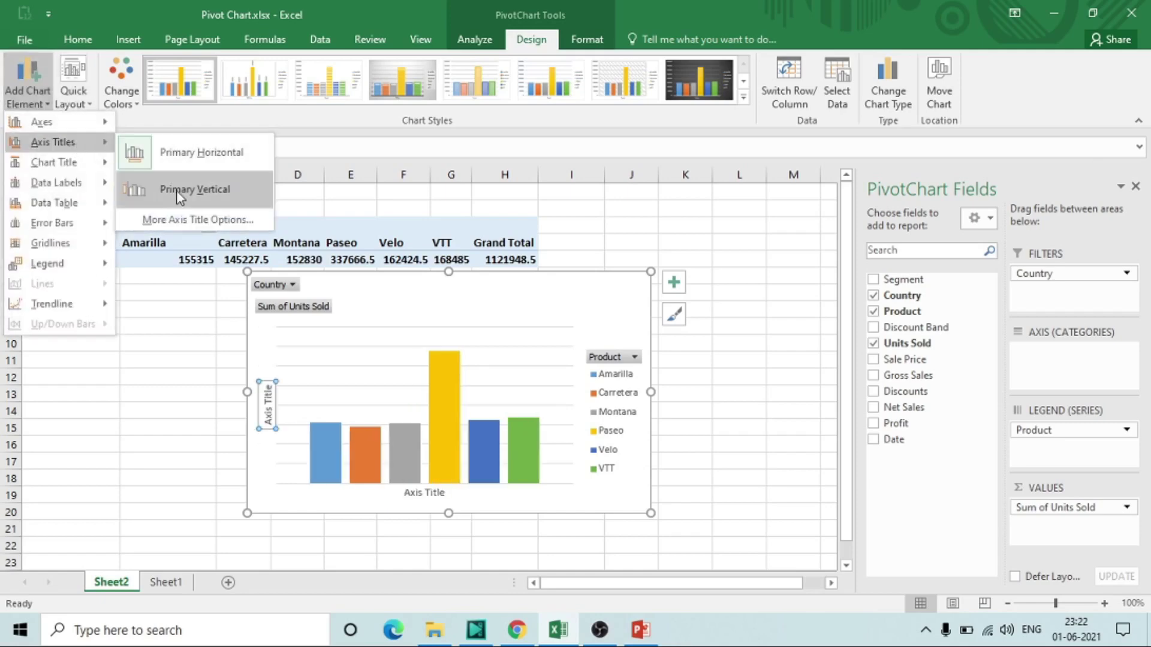
{"action": "left_click", "coordinate": [176, 190]}
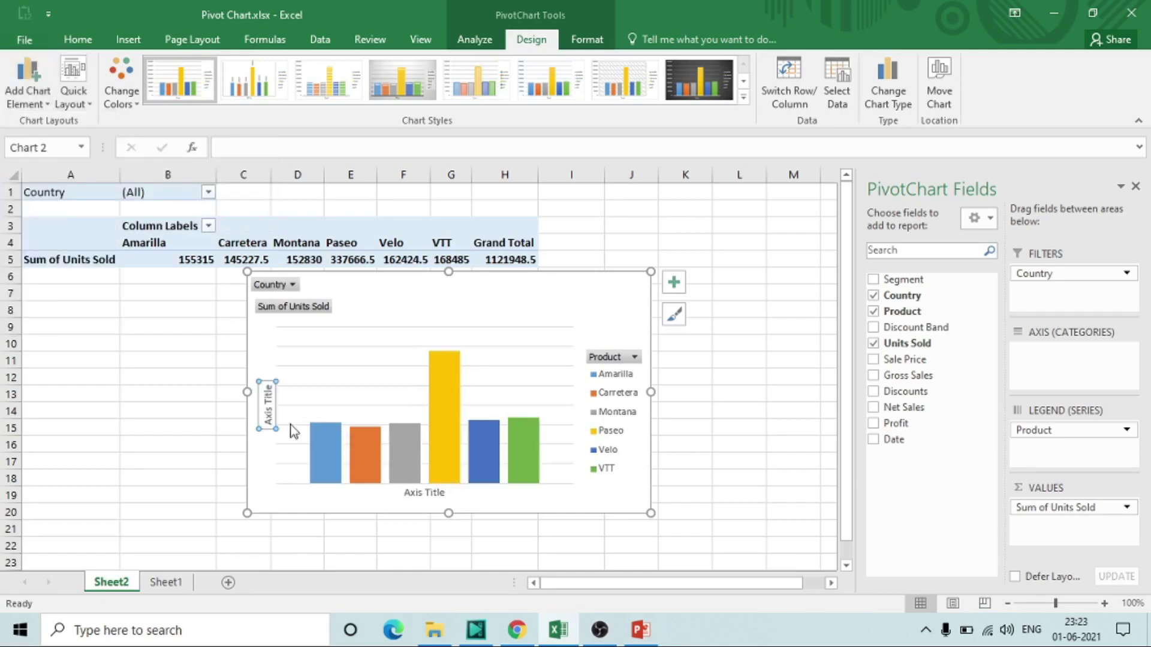
Change the horizontal axis title text to "Product Information".
{"action": "left_click", "coordinate": [424, 492]}
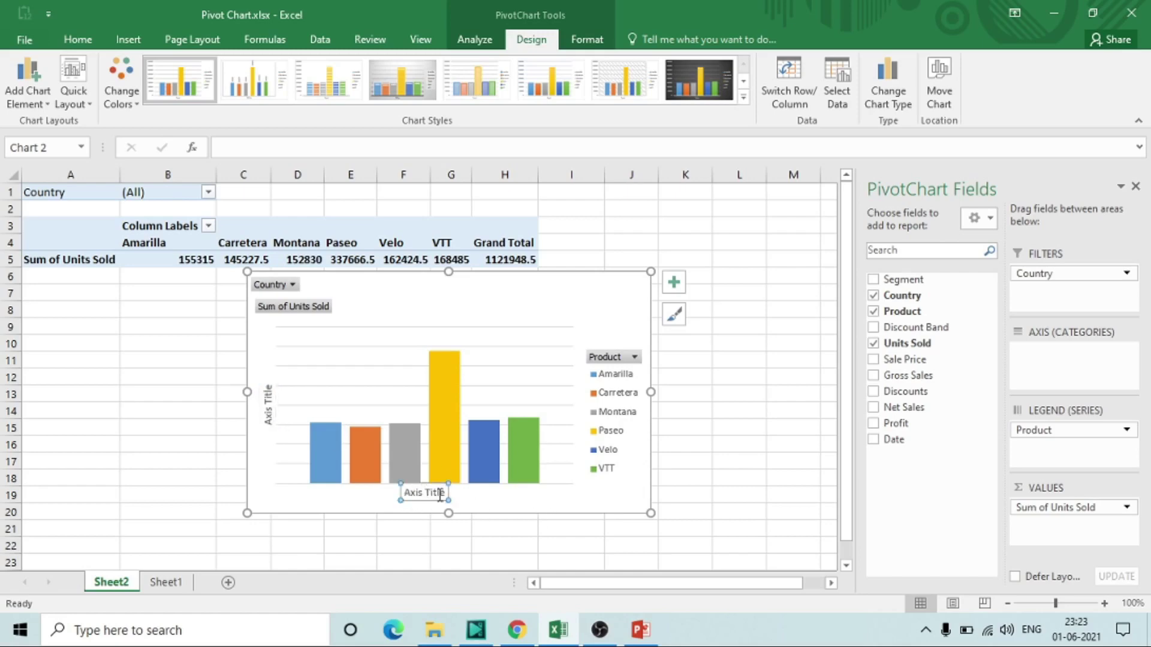
{"action": "left_click", "coordinate": [439, 493]}
{"action": "triple_click", "coordinate": [439, 494]}
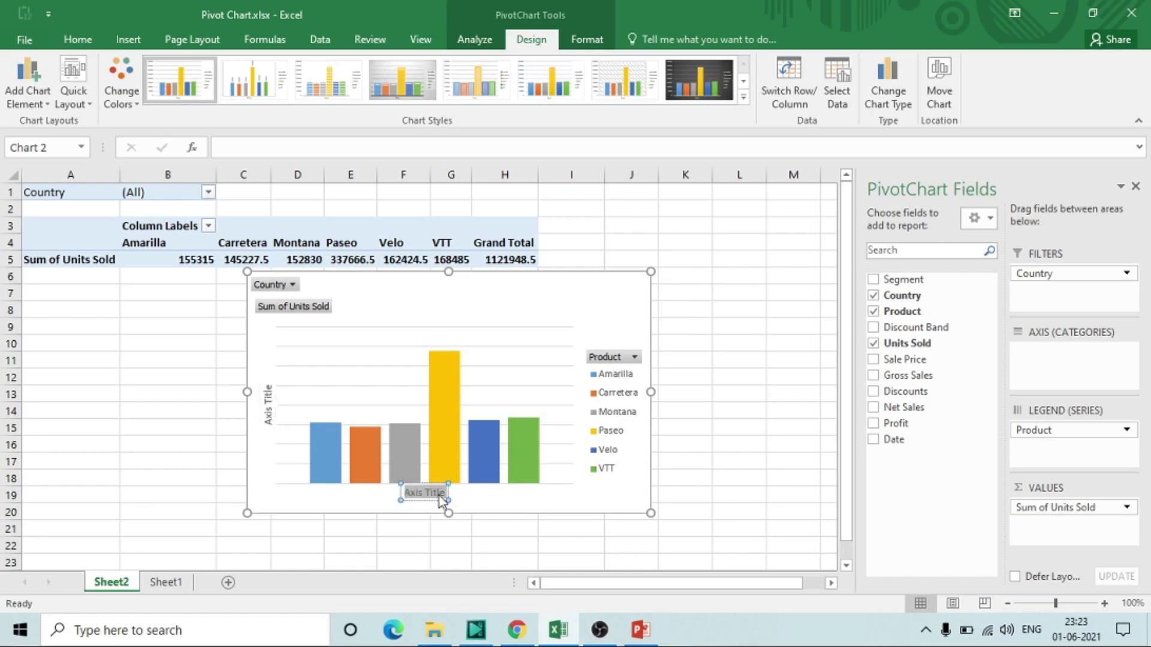
{"action": "type", "text": "Prod"}
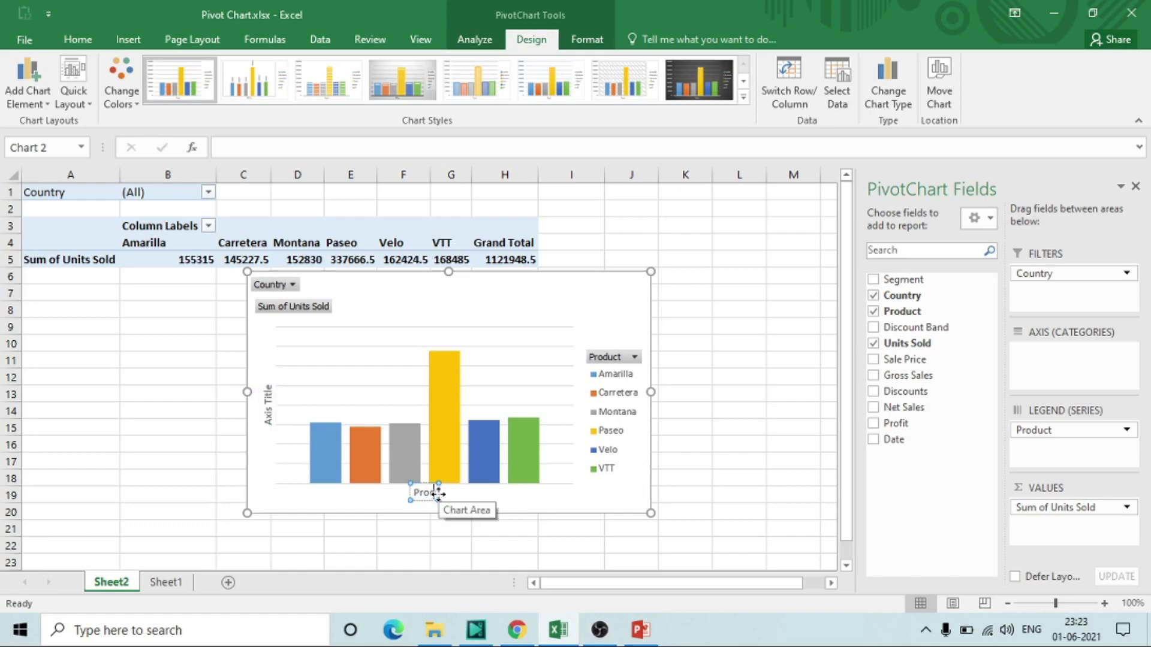
{"action": "type", "text": "uct Information"}
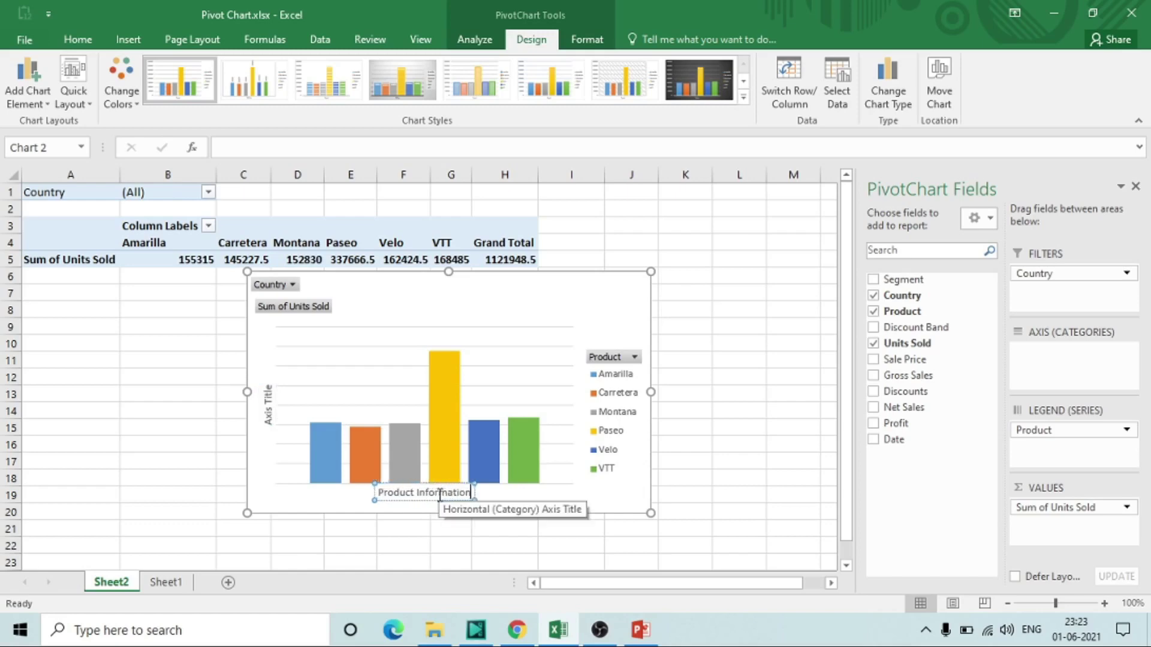
{"action": "left_click", "coordinate": [576, 506]}
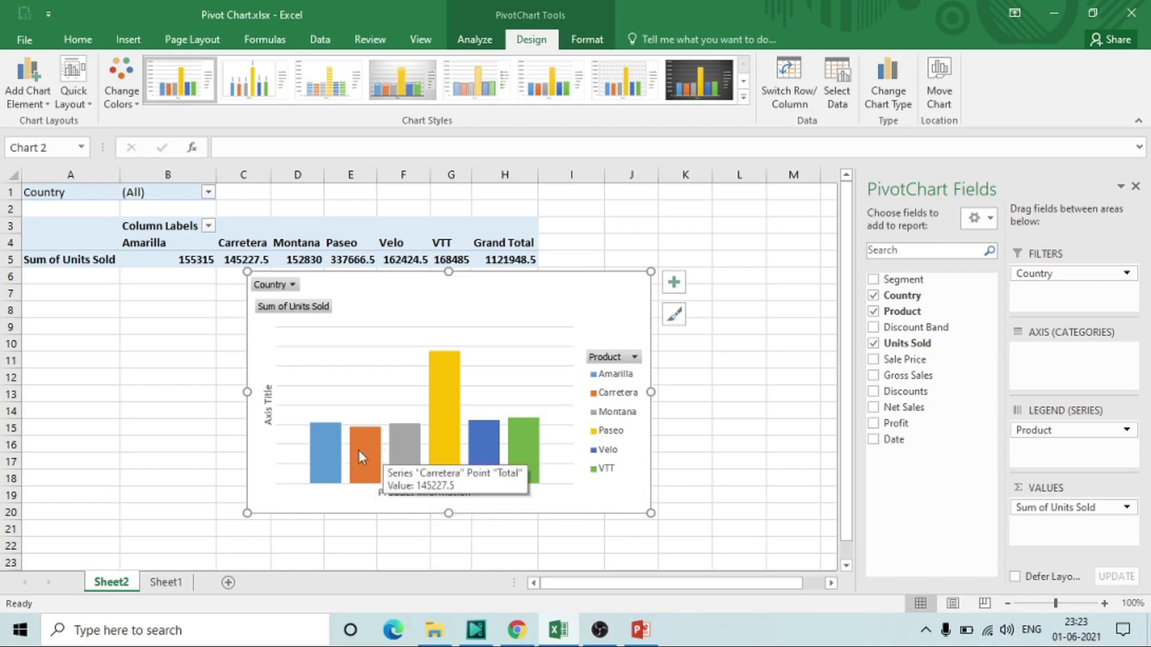
Change the vertical axis title text to "Value Information".
{"action": "left_click", "coordinate": [267, 401]}
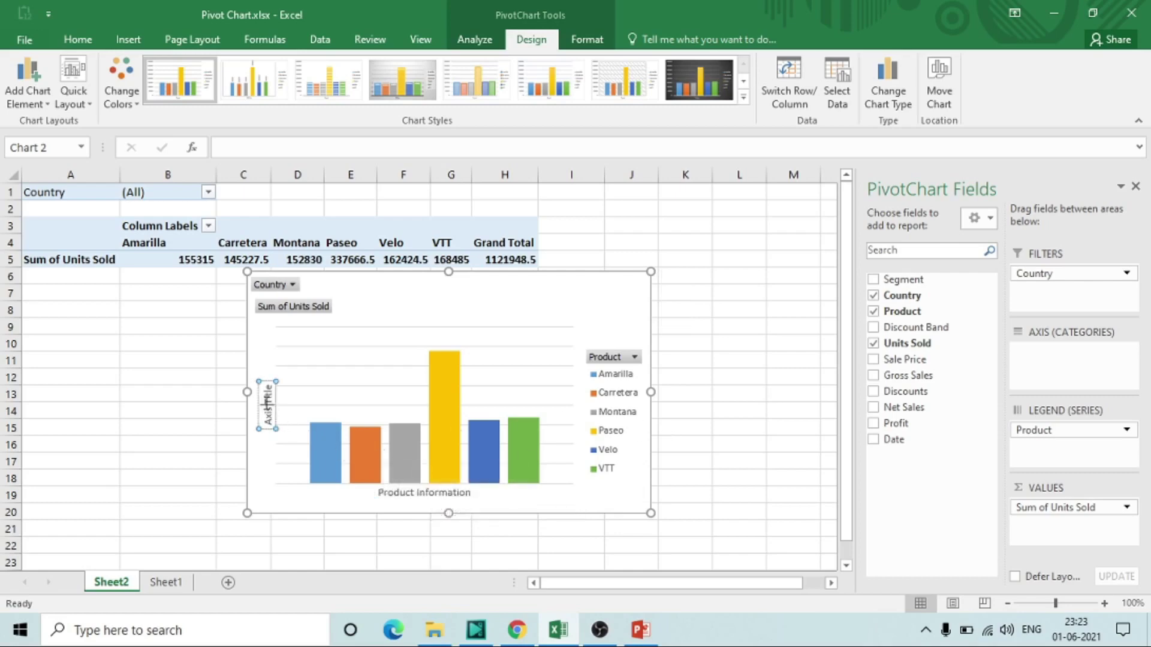
{"action": "triple_click", "coordinate": [267, 406]}
{"action": "type", "text": "Value"}
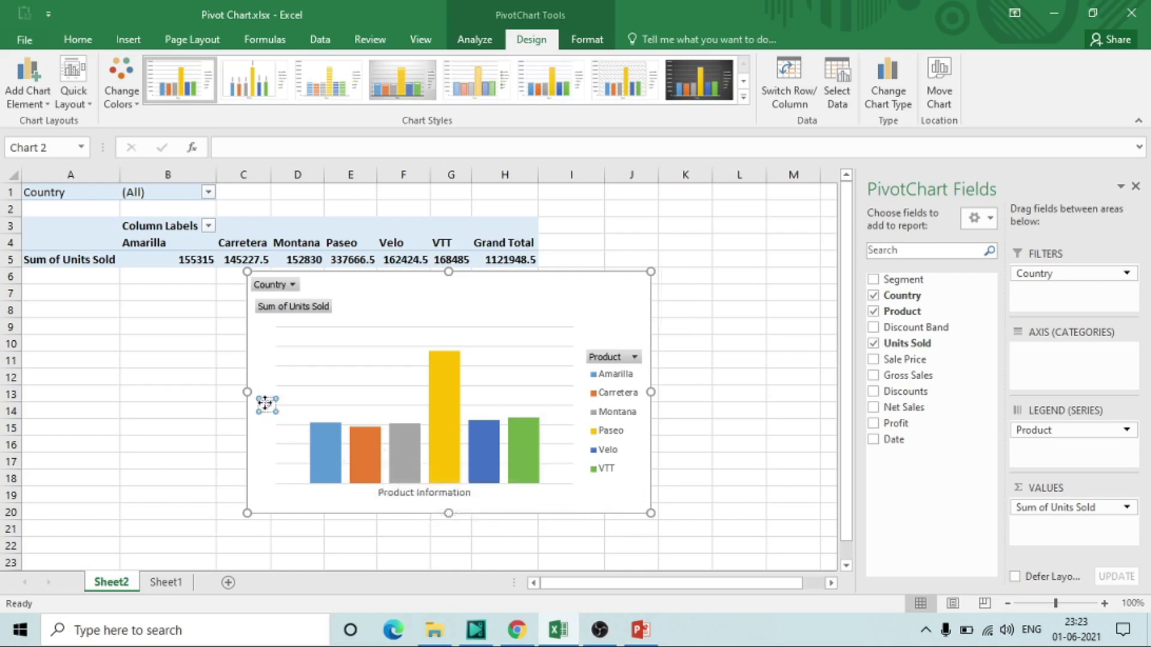
{"action": "type", "text": " Information"}
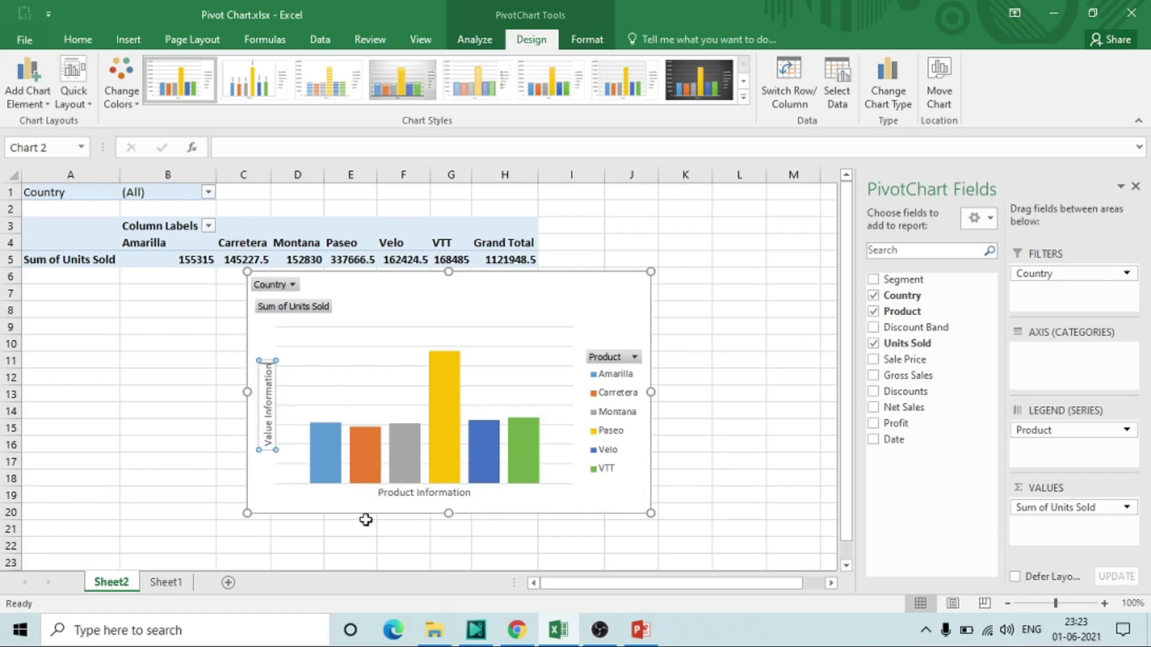
{"action": "left_click", "coordinate": [335, 514]}
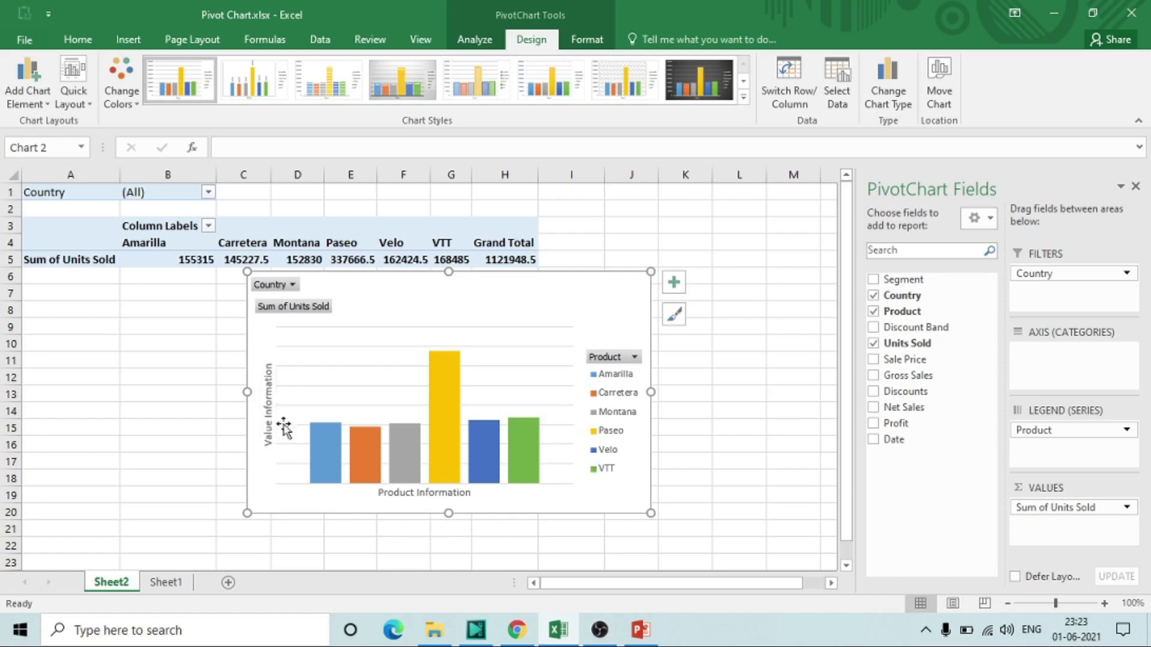
{"action": "left_click", "coordinate": [44, 102]}
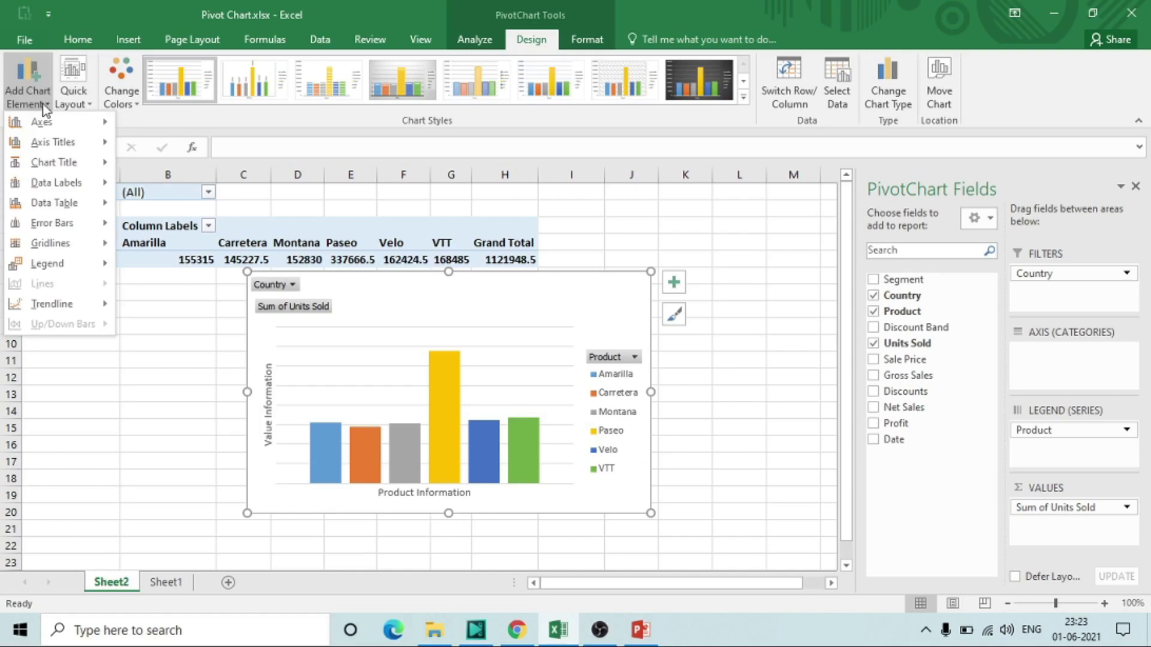
{"action": "mouse_move", "coordinate": [72, 143]}
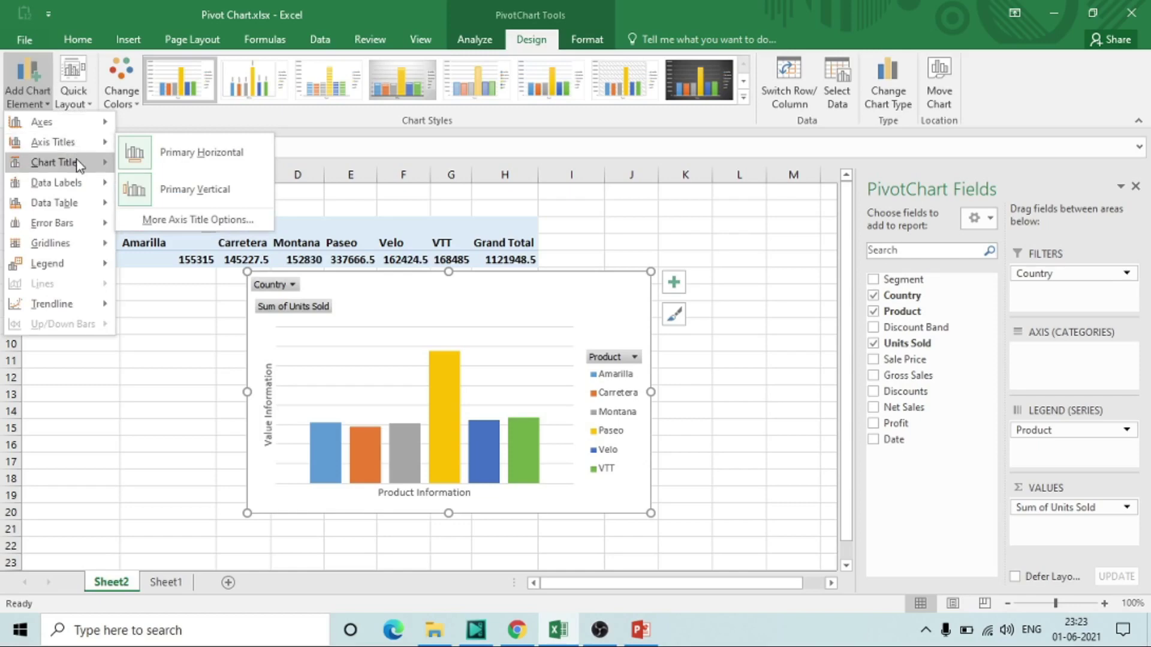
{"action": "mouse_move", "coordinate": [78, 166]}
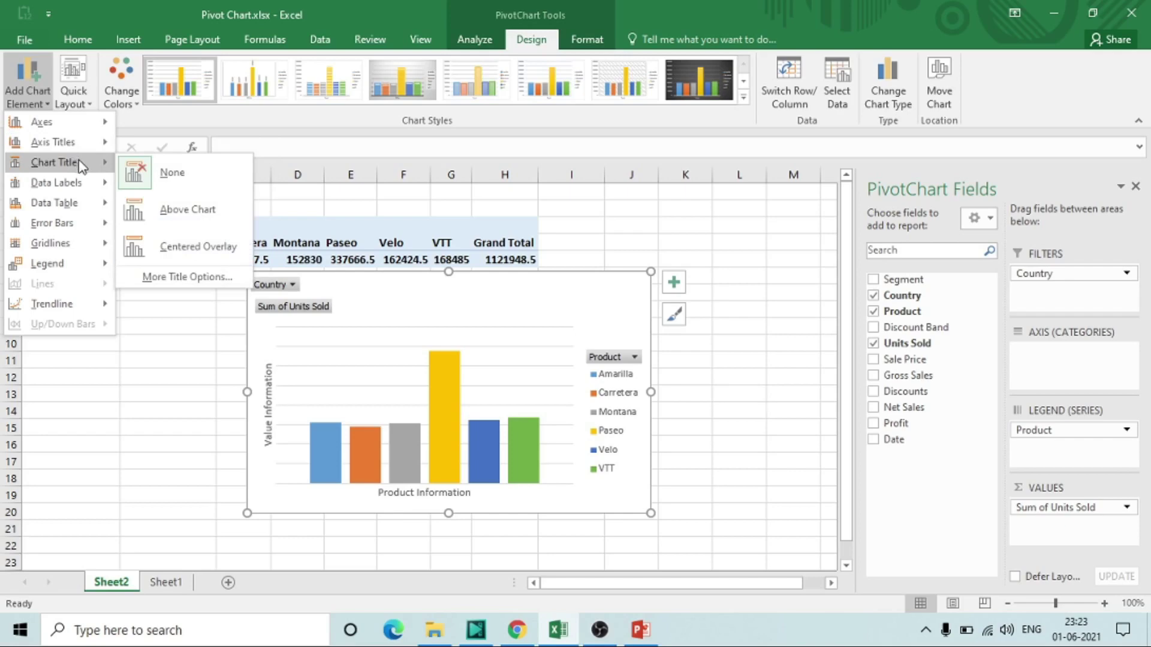
{"action": "left_click", "coordinate": [181, 384]}
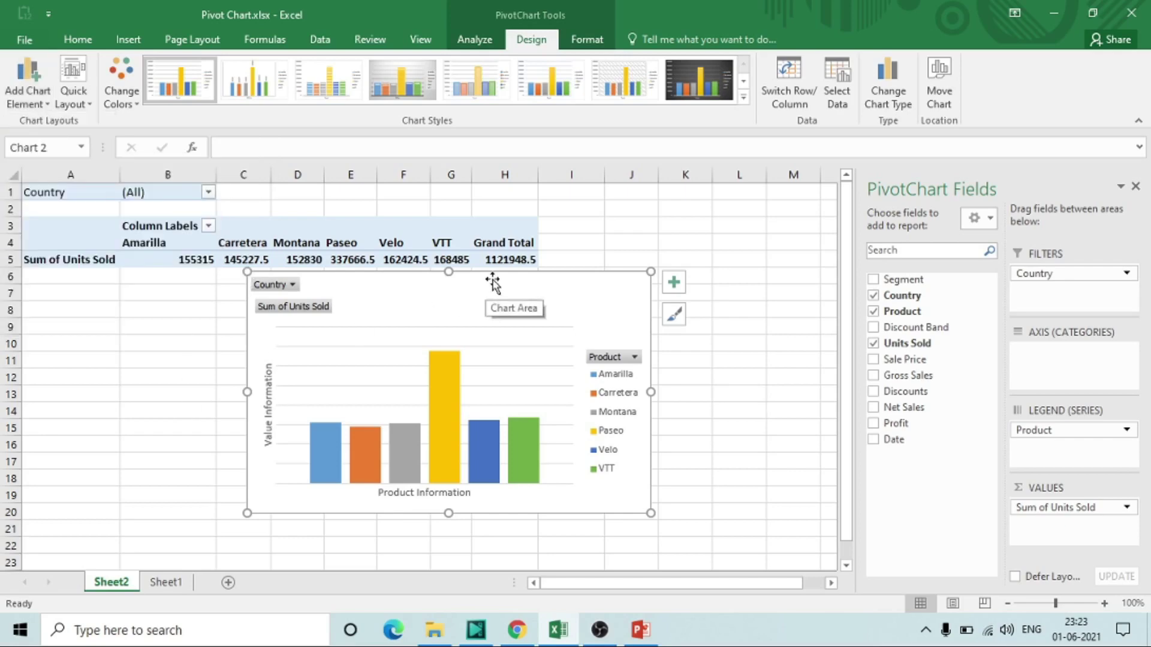
Move the pivot chart slightly to the left and add a chart title above the chart.
{"action": "left_click_drag", "start_coordinate": [483, 273], "coordinate": [424, 294]}
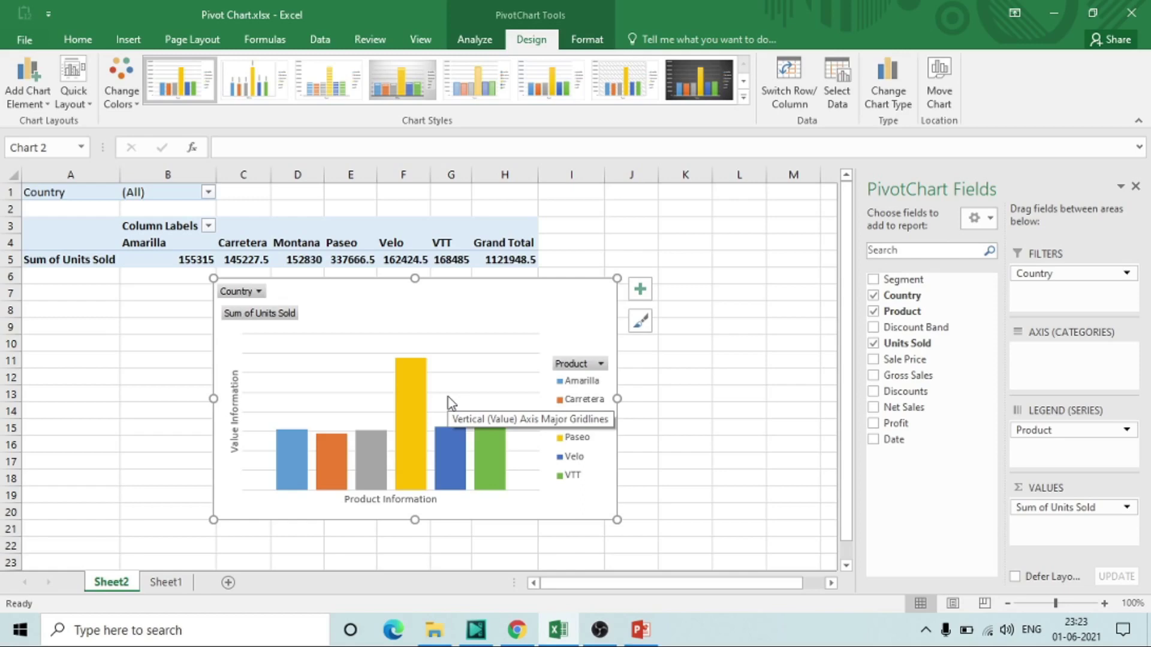
{"action": "left_click", "coordinate": [47, 105]}
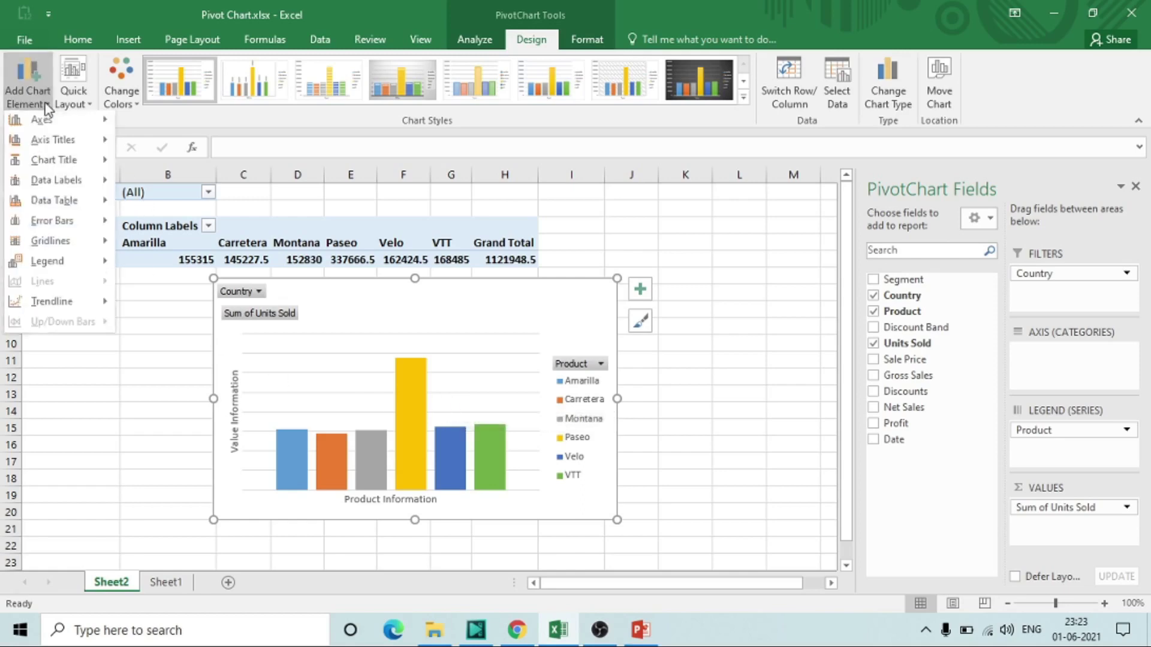
{"action": "mouse_move", "coordinate": [82, 167]}
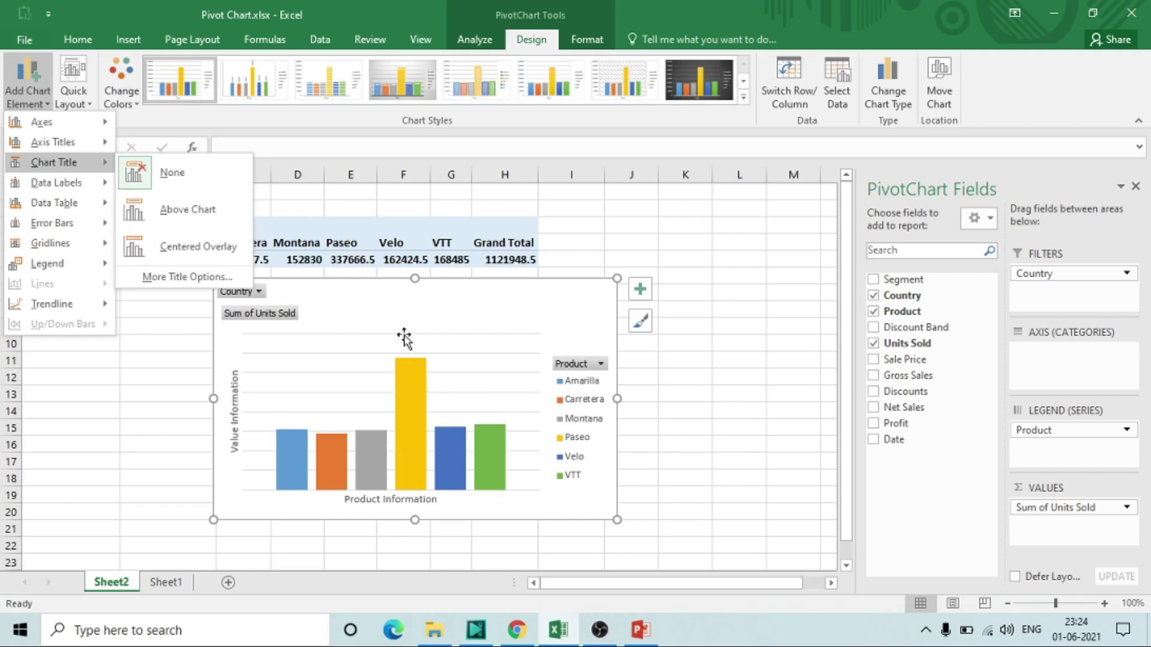
{"action": "left_click", "coordinate": [171, 208]}
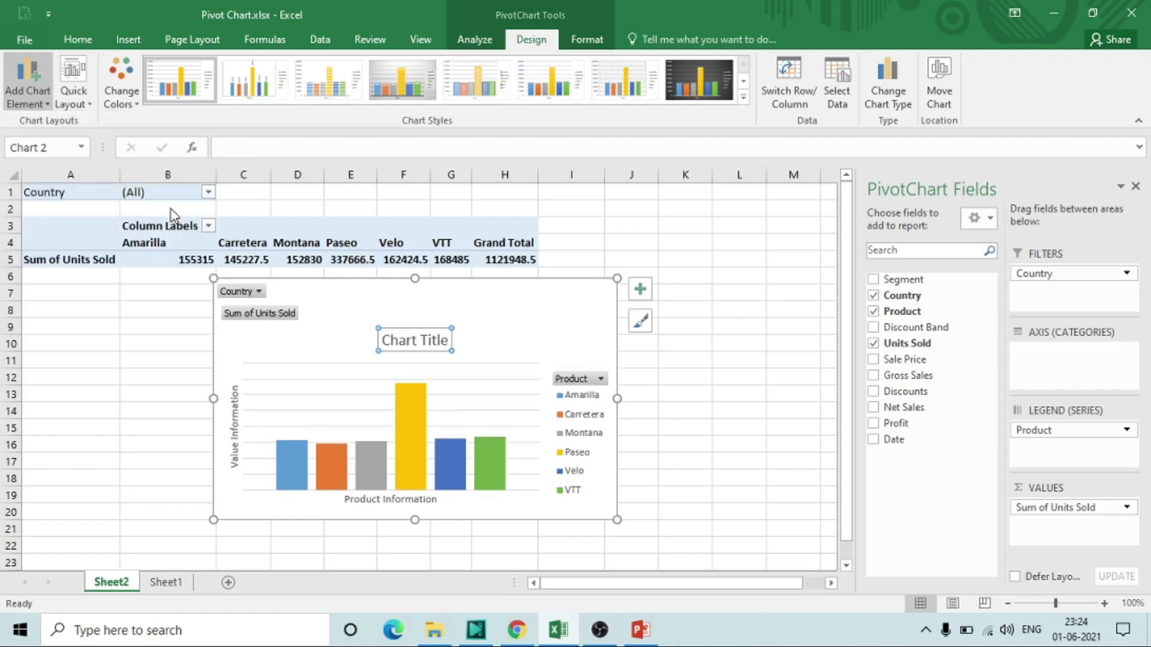
Change the pivot chart's title text to "Sales Summary".
{"action": "left_click", "coordinate": [437, 342]}
{"action": "triple_click", "coordinate": [436, 341]}
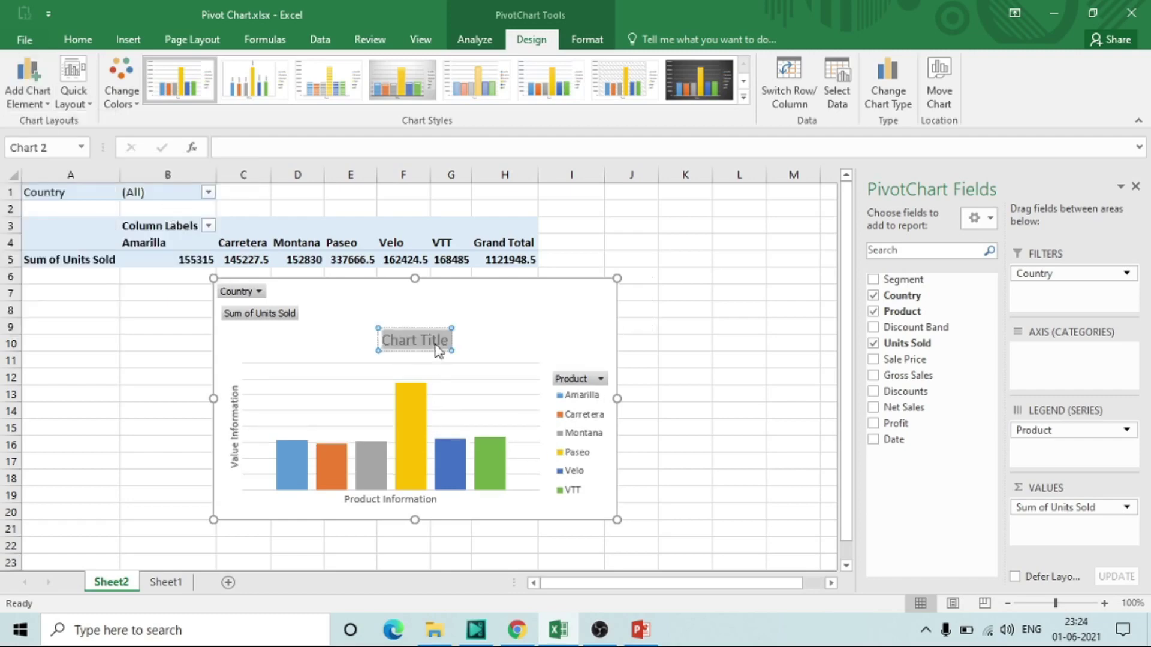
{"action": "type", "text": "Sales"}
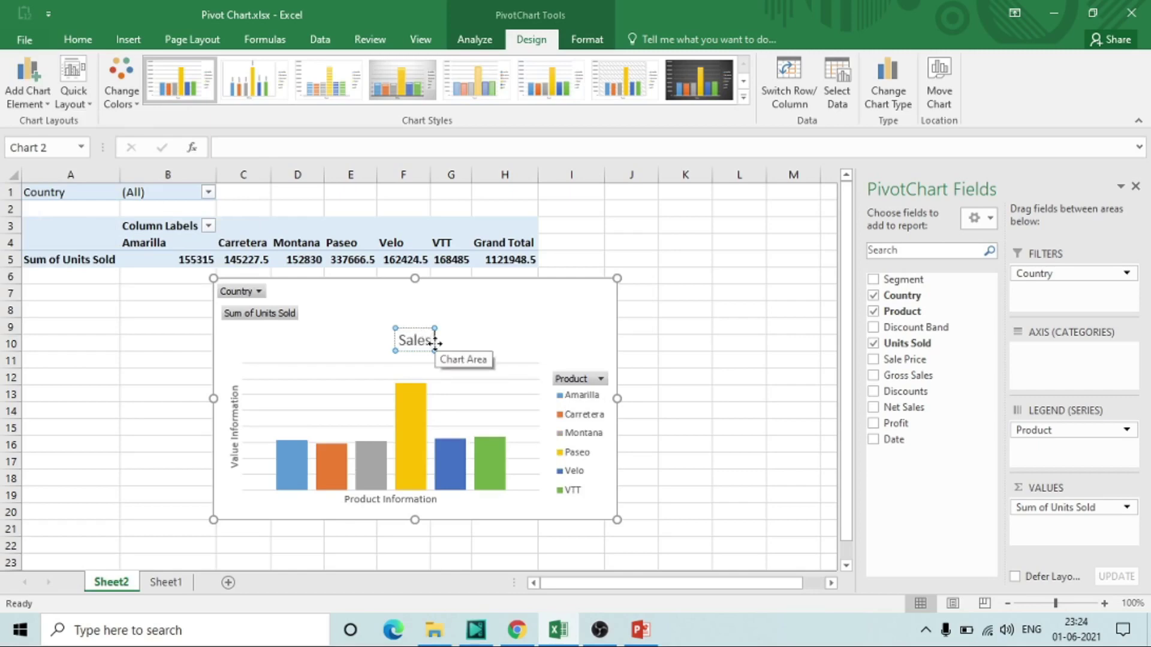
{"action": "type", "text": " Summary"}
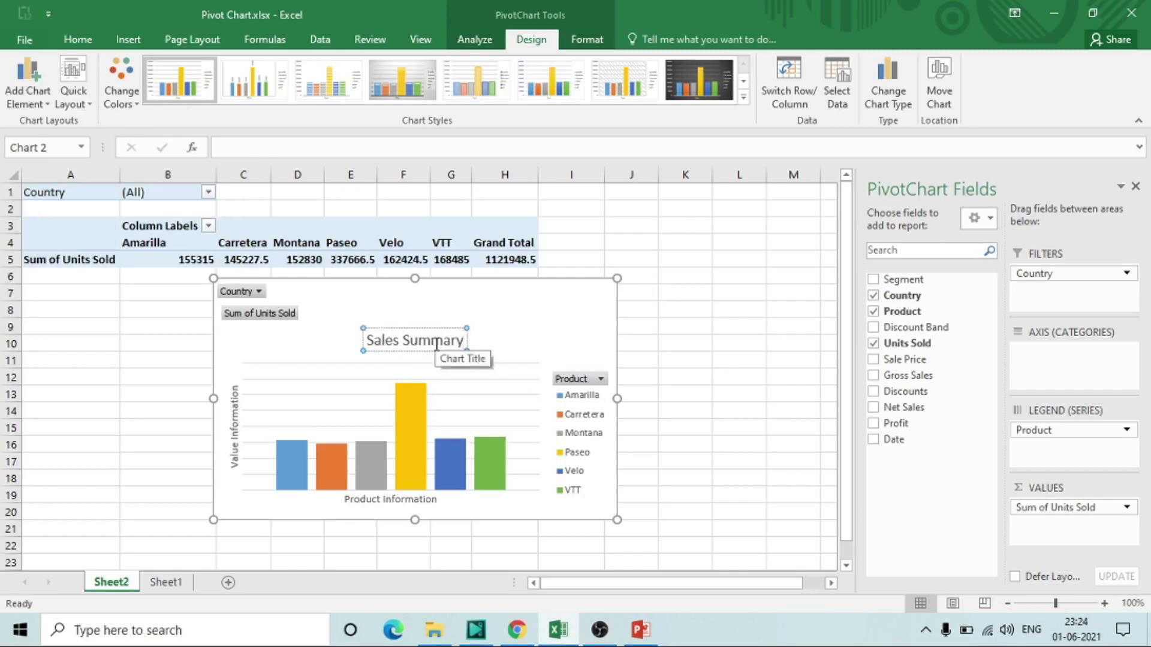
{"action": "left_click", "coordinate": [727, 357]}
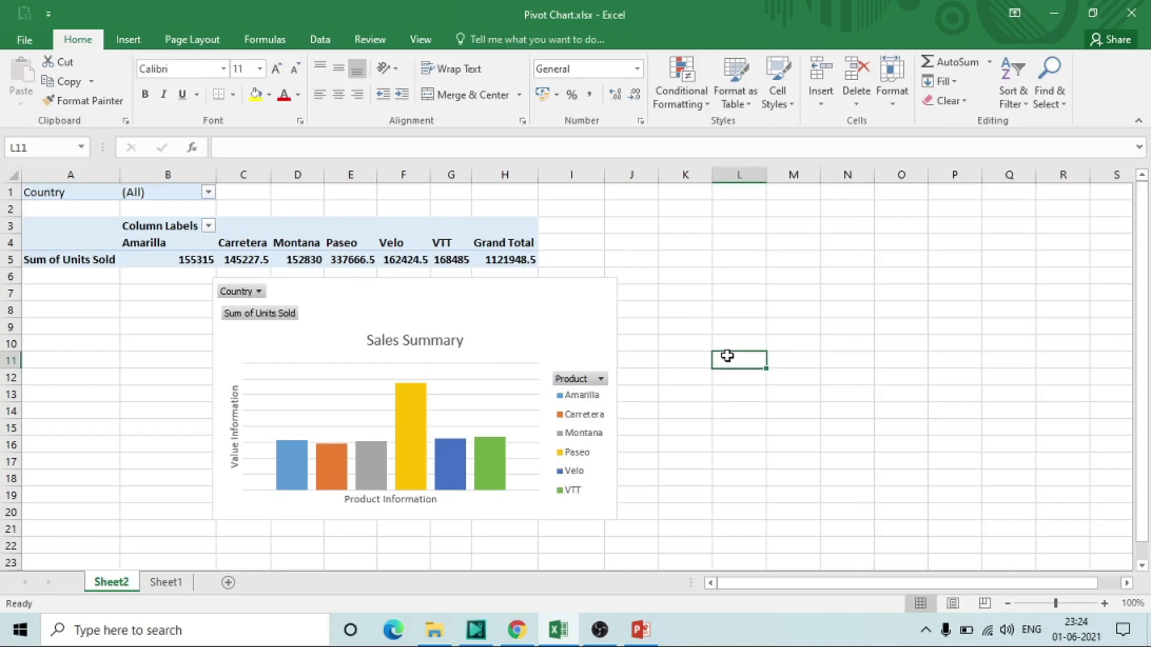
Examine the data label placement options and the values behind the chart's product bars.
{"action": "left_click", "coordinate": [575, 306]}
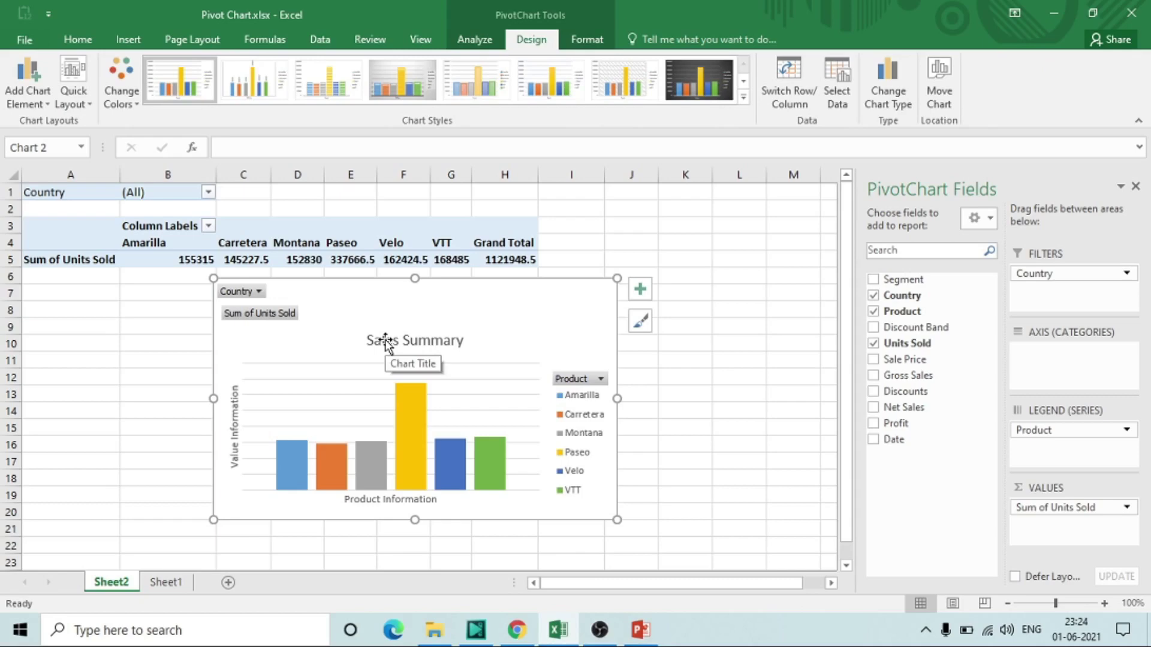
{"action": "left_click", "coordinate": [48, 108]}
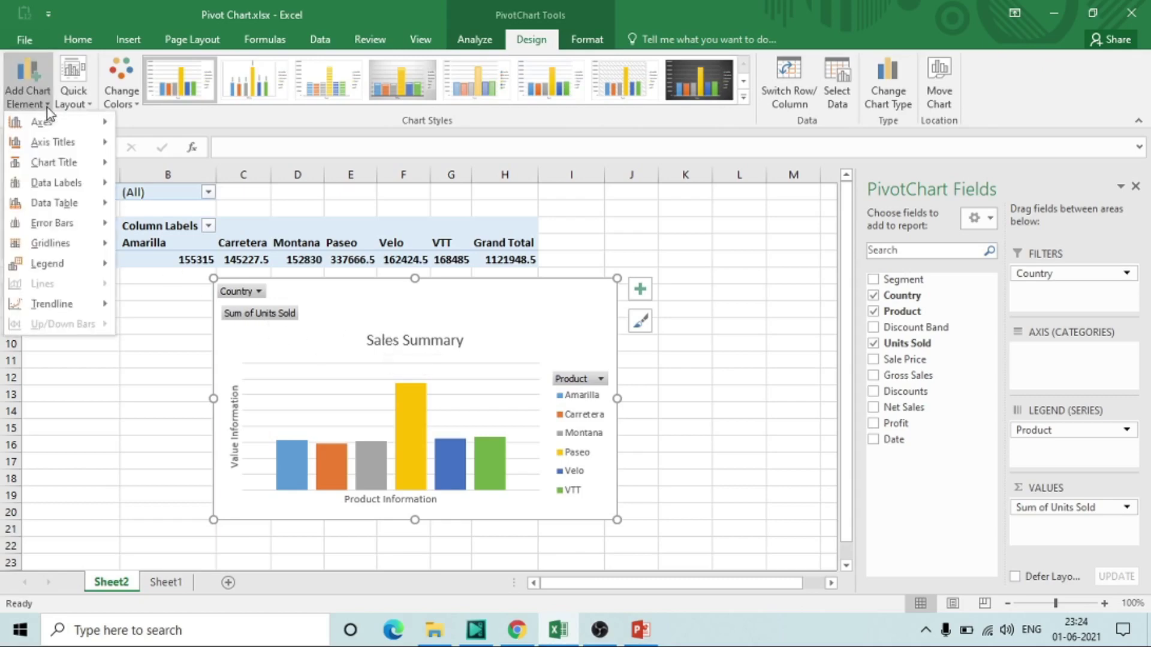
{"action": "mouse_move", "coordinate": [88, 183]}
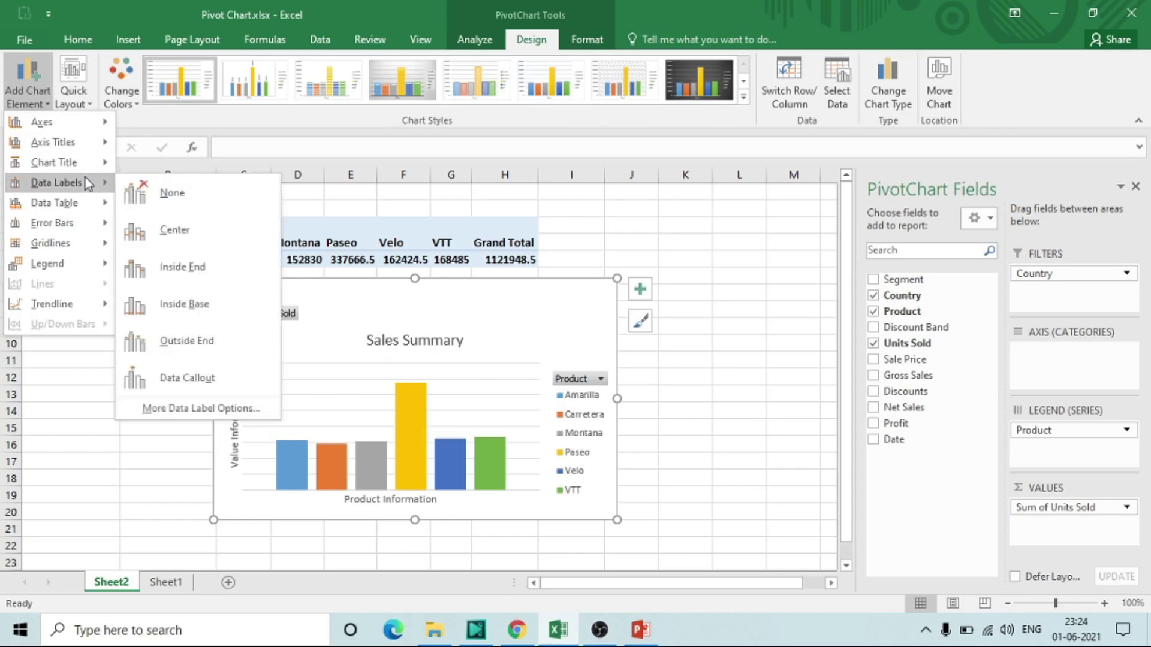
{"action": "left_click", "coordinate": [506, 308]}
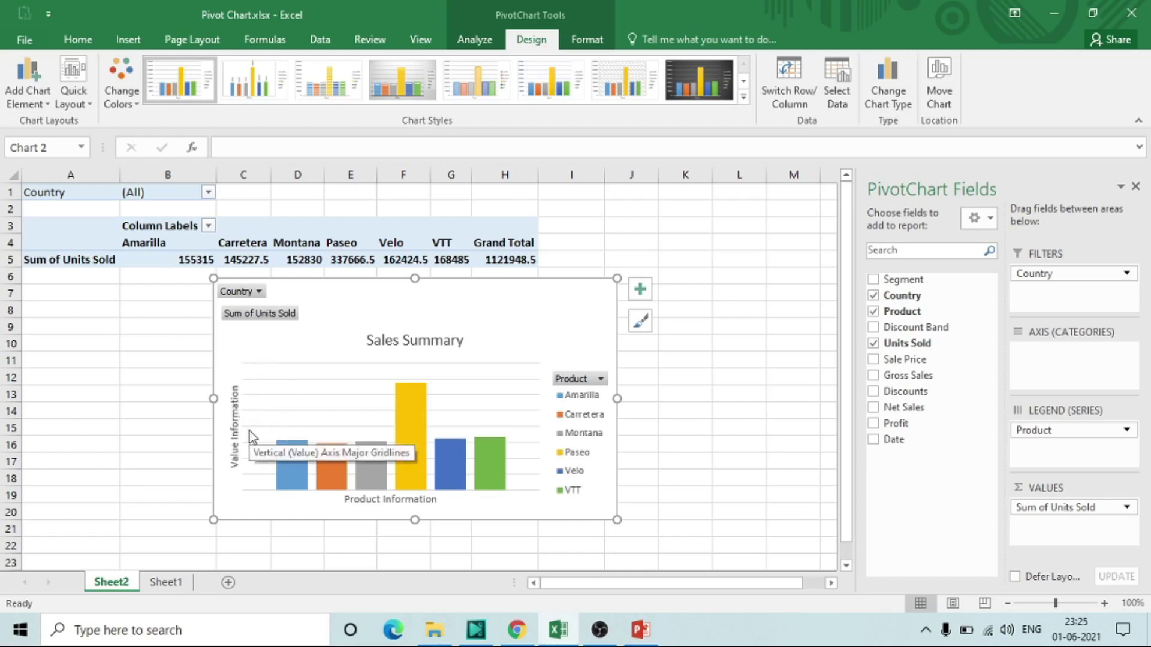
{"action": "mouse_move", "coordinate": [383, 476]}
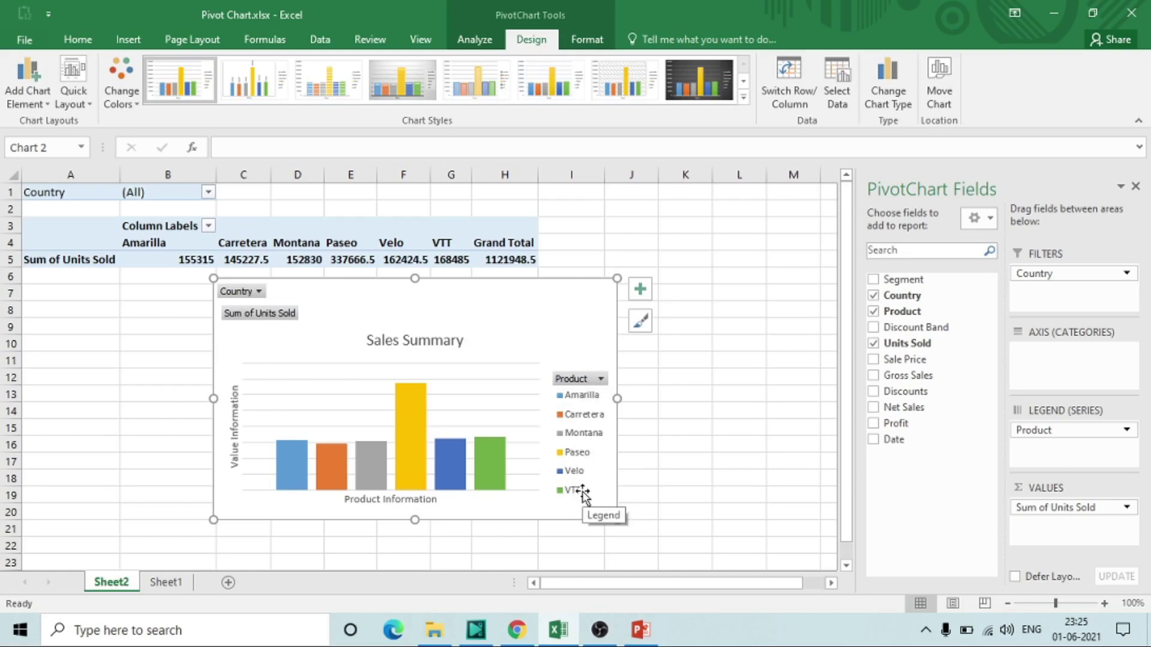
{"action": "mouse_move", "coordinate": [467, 470]}
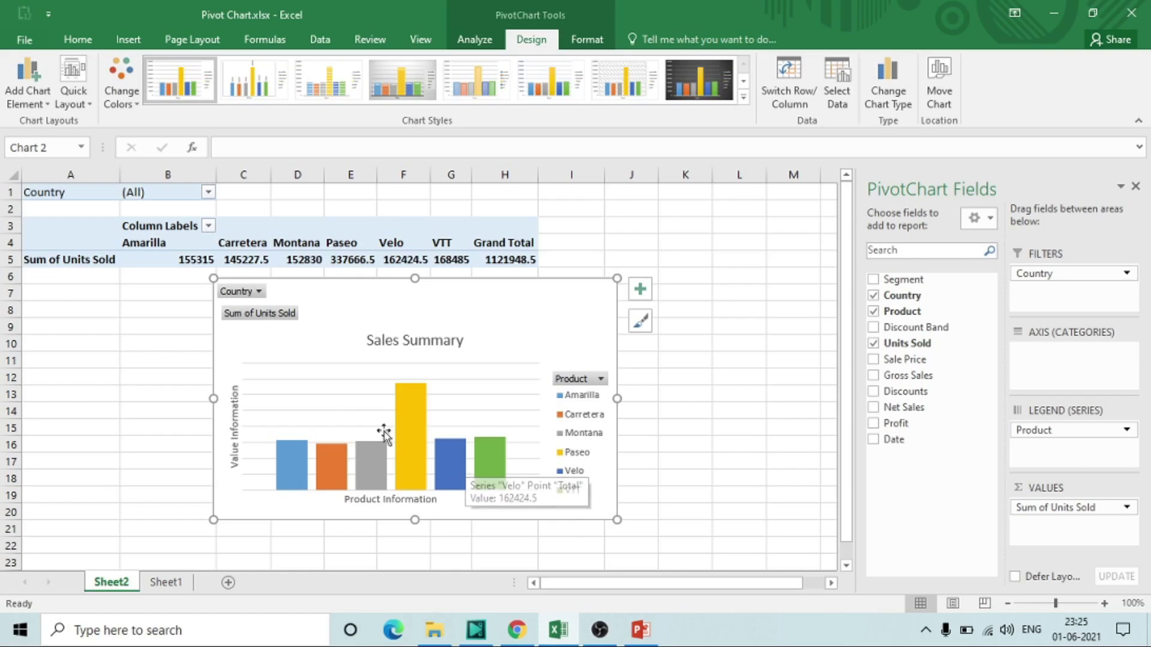
{"action": "mouse_move", "coordinate": [414, 459]}
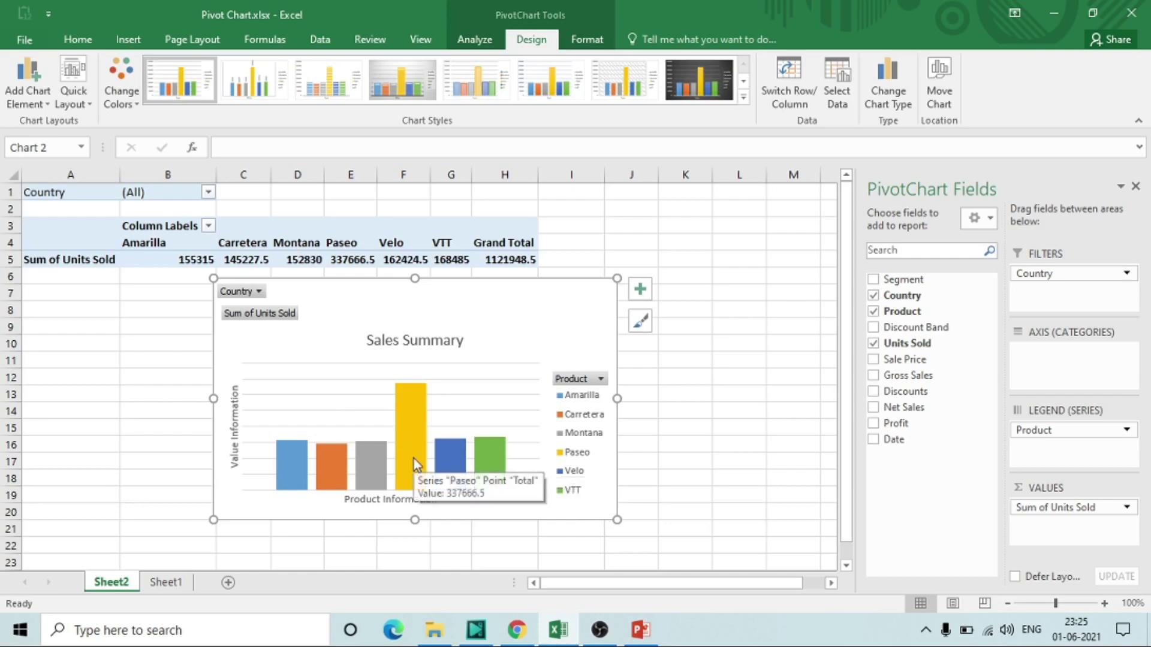
Add data labels at the outside end of the bars, and move the chart right and down to about row 8.
{"action": "left_click", "coordinate": [27, 89]}
{"action": "mouse_move", "coordinate": [52, 127]}
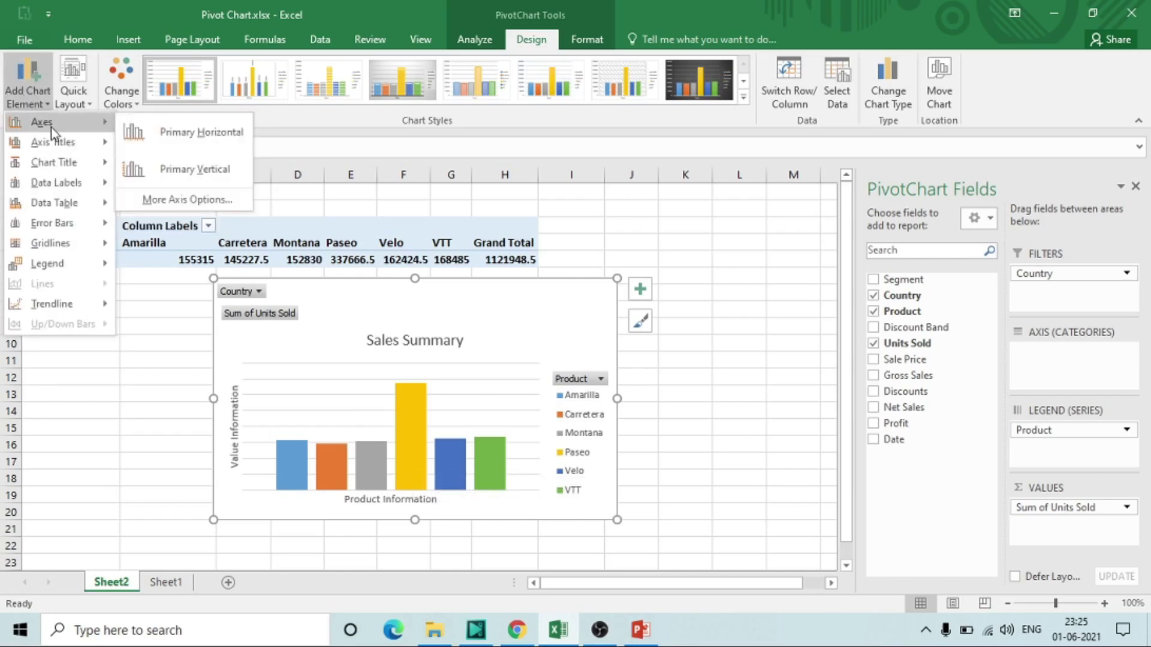
{"action": "mouse_move", "coordinate": [60, 191]}
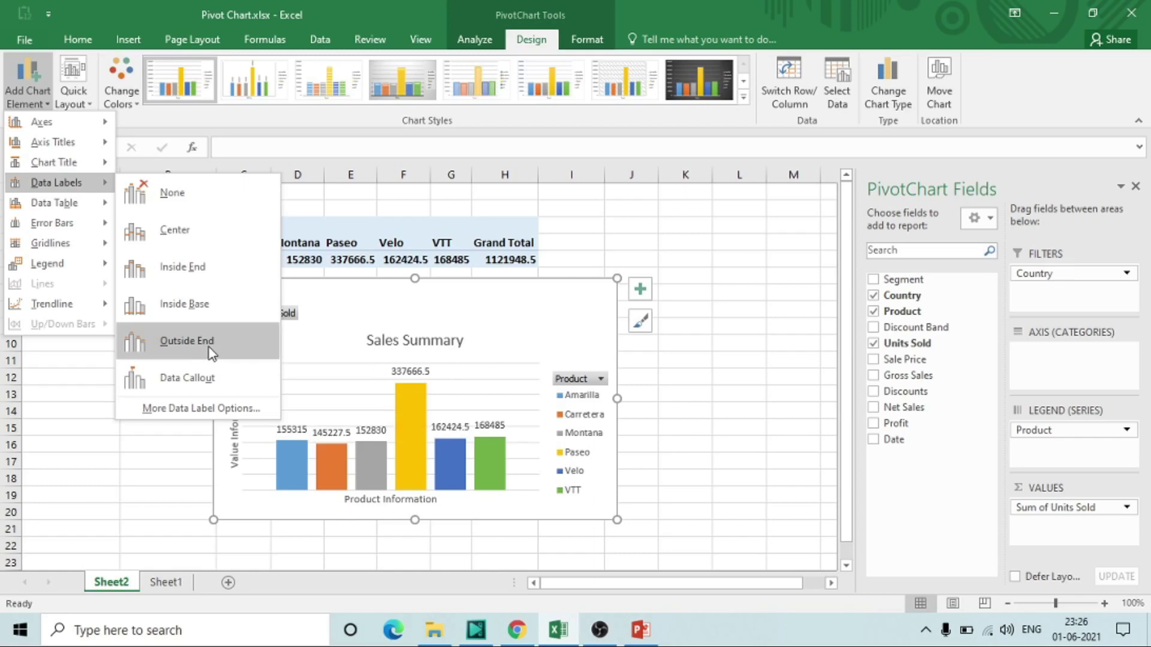
{"action": "left_click", "coordinate": [210, 351]}
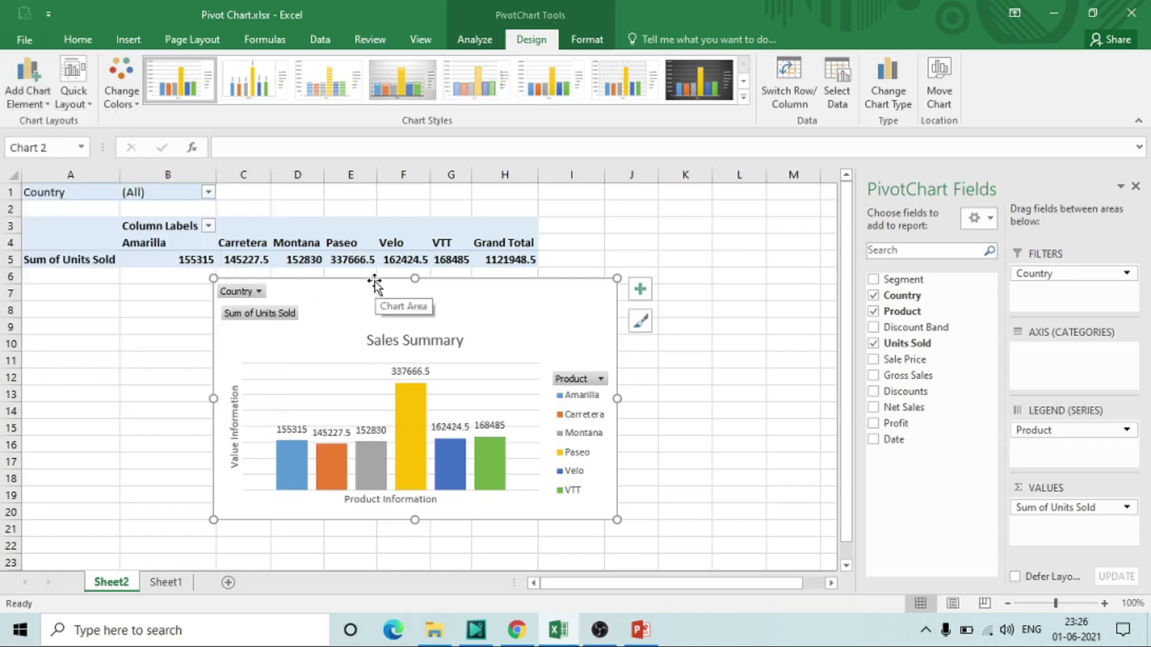
{"action": "left_click_drag", "start_coordinate": [377, 290], "coordinate": [462, 306]}
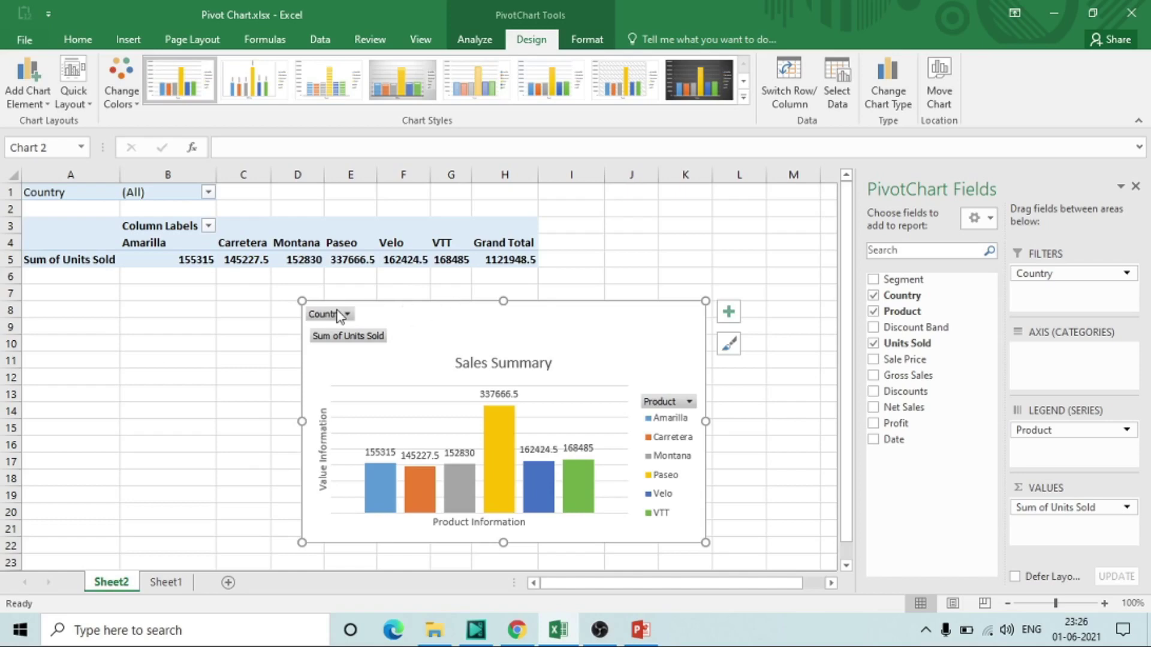
Remove the data labels from the pivot chart's bars.
{"action": "left_click", "coordinate": [45, 100]}
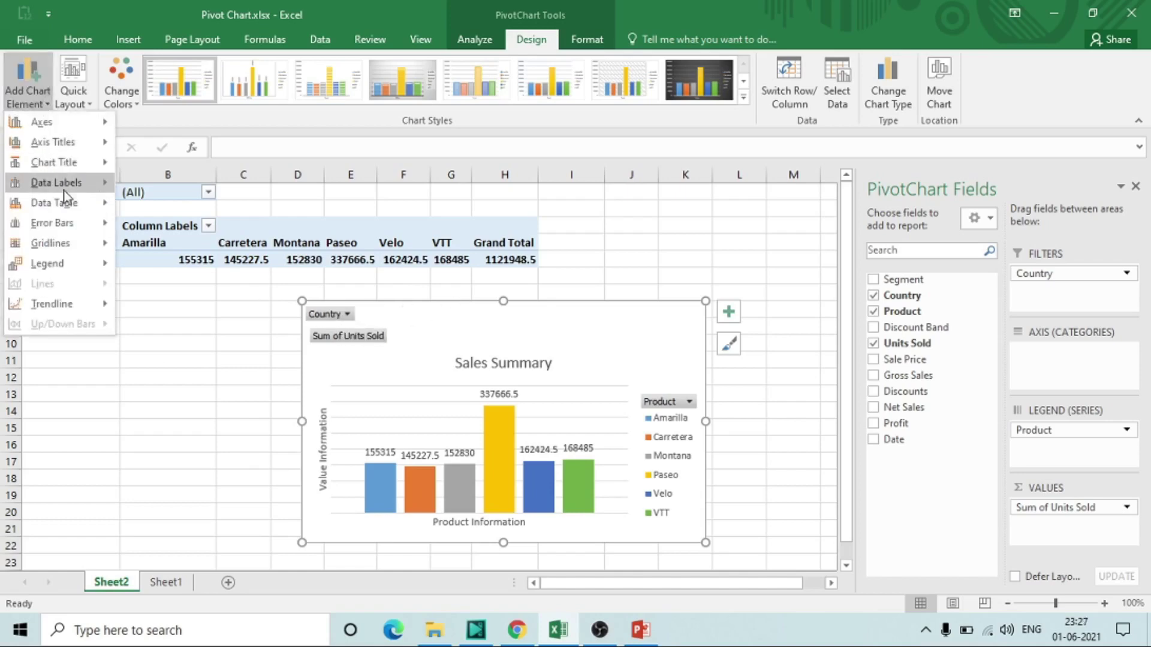
{"action": "mouse_move", "coordinate": [69, 211]}
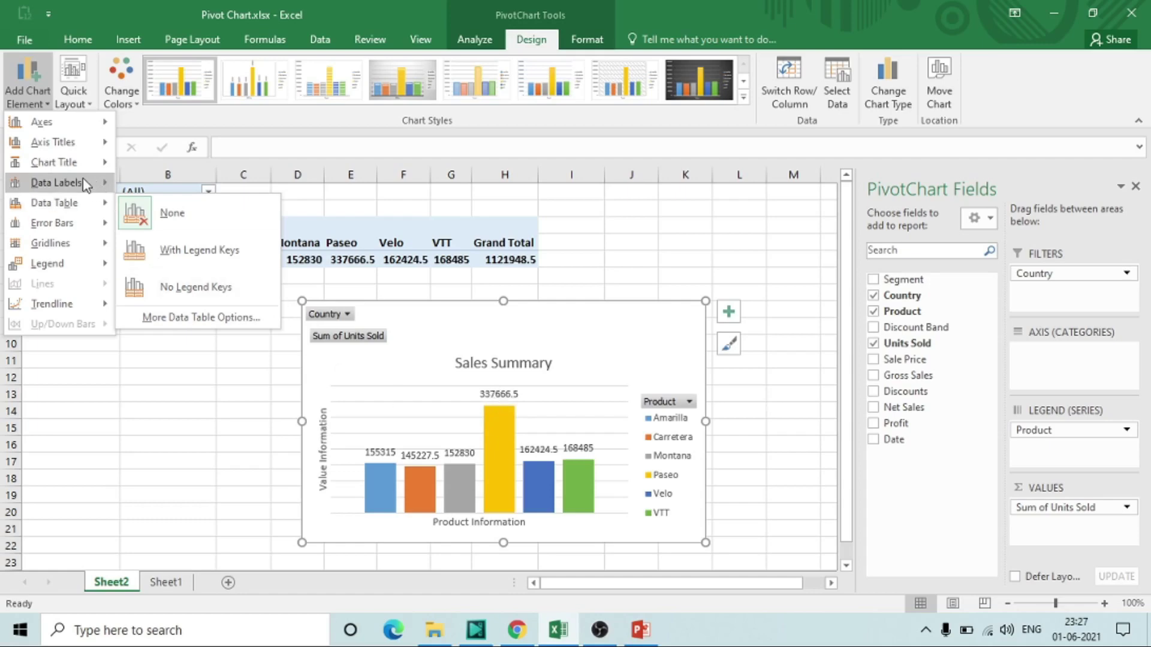
{"action": "mouse_move", "coordinate": [87, 182]}
{"action": "left_click", "coordinate": [161, 203]}
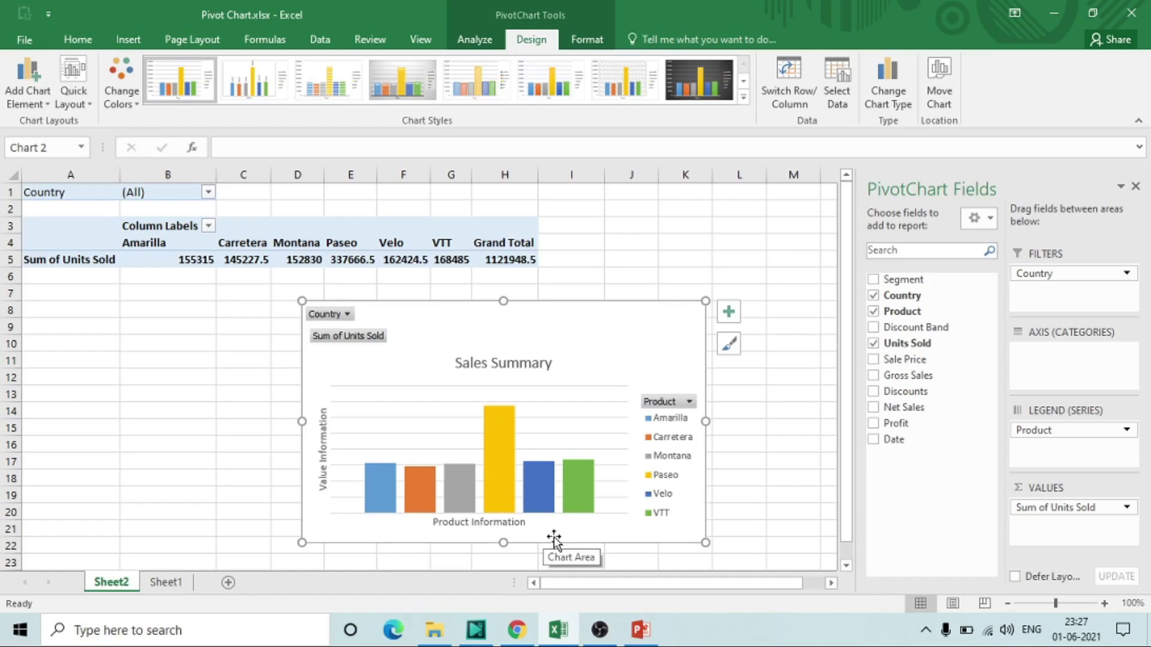
{"action": "mouse_move", "coordinate": [515, 505]}
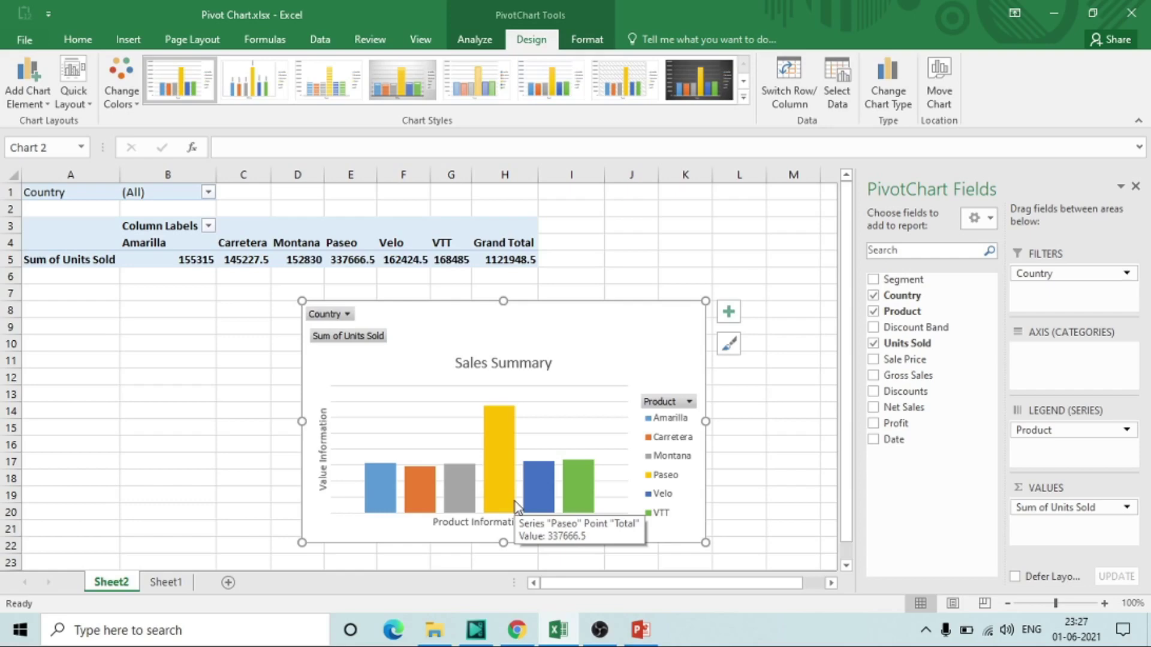
Add a data table with legend keys to the chart, and try extending the chart upward to row 3, undoing the resize.
{"action": "left_click", "coordinate": [35, 99]}
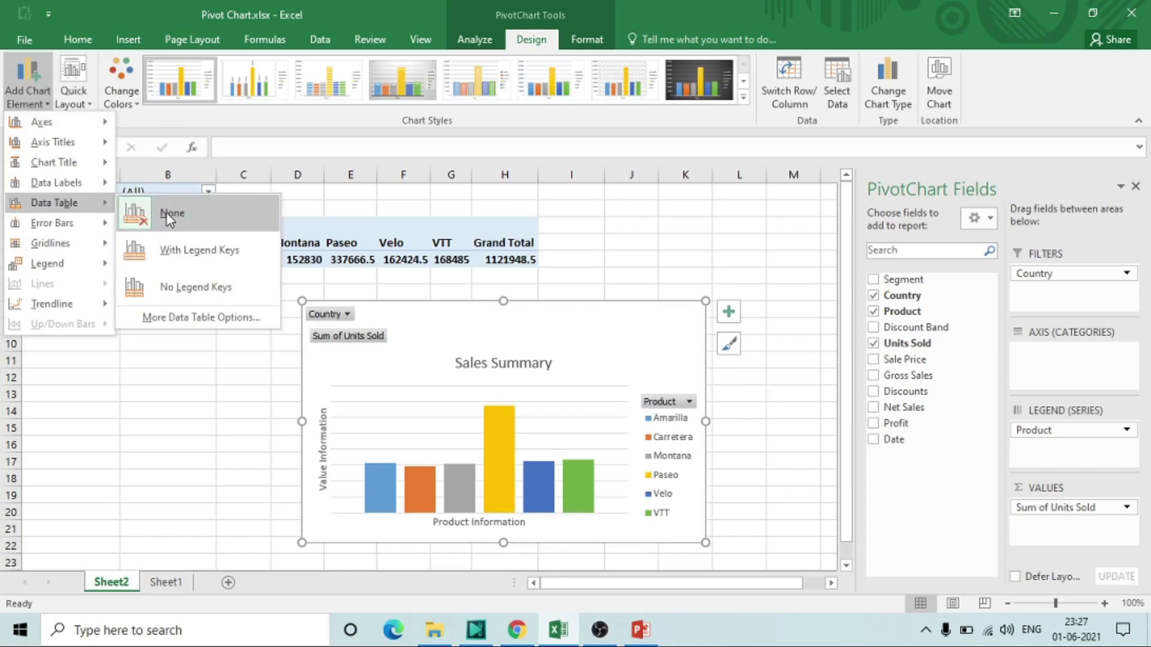
{"action": "left_click", "coordinate": [183, 252]}
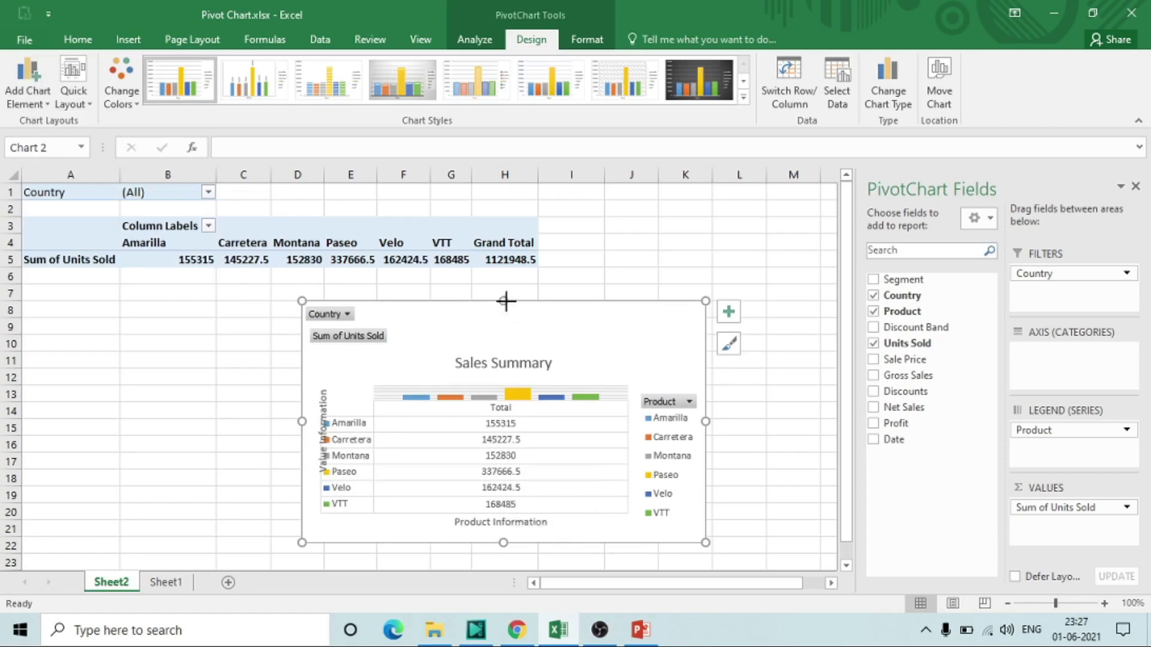
{"action": "left_click_drag", "start_coordinate": [504, 301], "coordinate": [506, 217]}
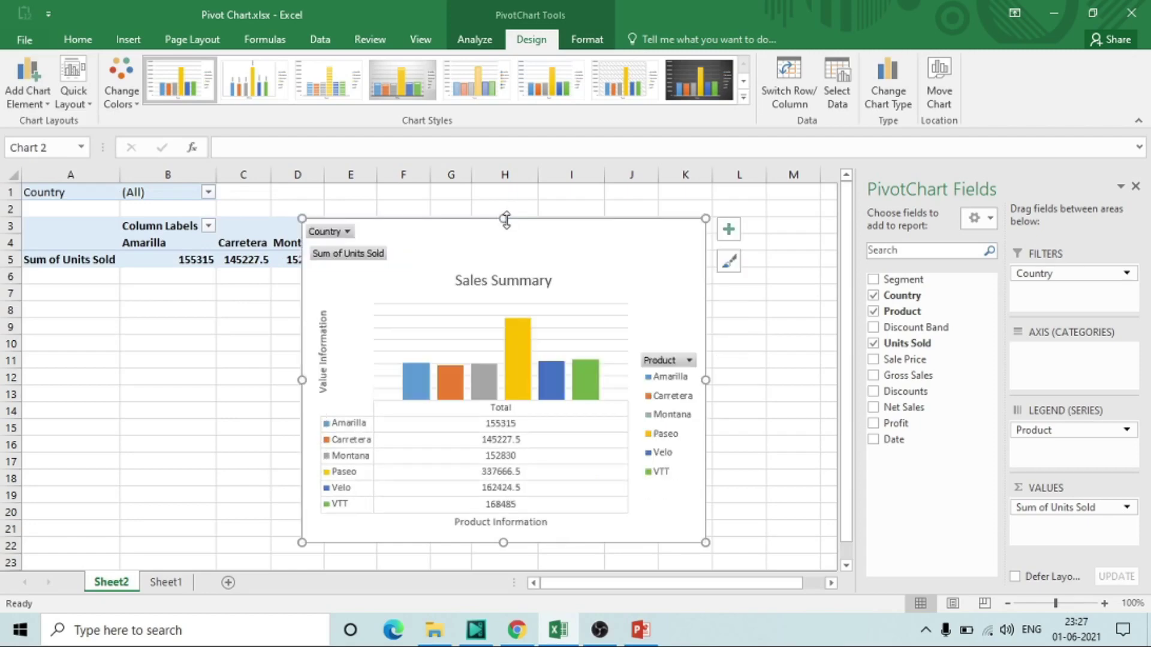
{"action": "key", "text": "ctrl+z"}
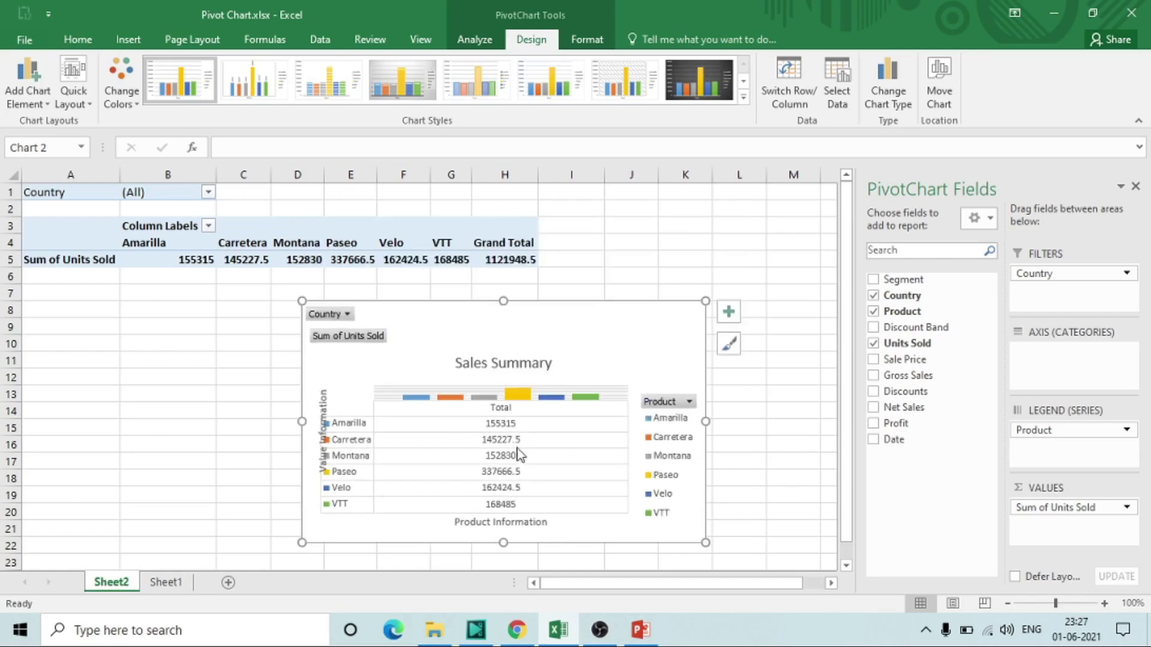
Switch the chart's data table to no legend keys, and remove the data table from the chart.
{"action": "left_click", "coordinate": [30, 78]}
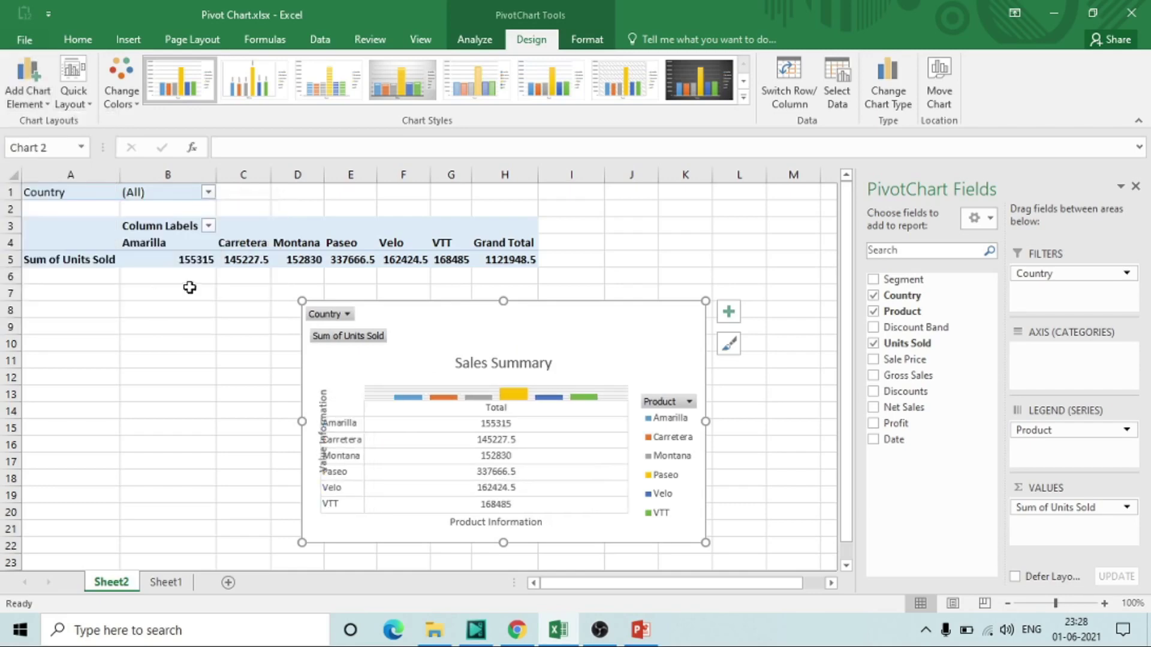
{"action": "left_click", "coordinate": [31, 100]}
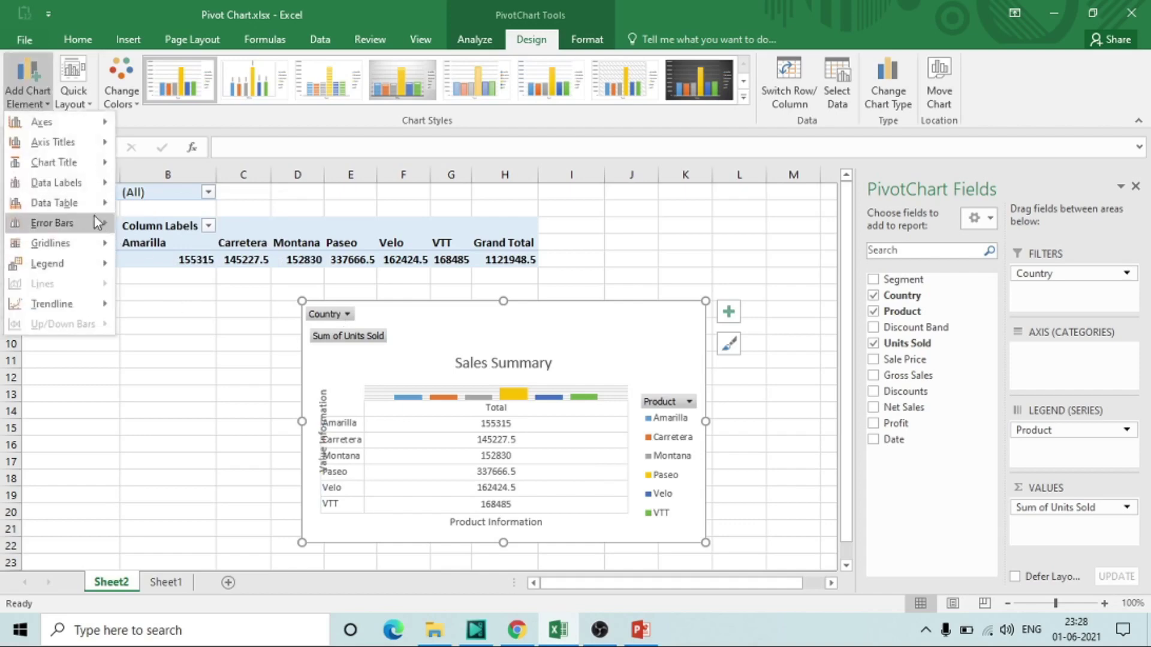
{"action": "mouse_move", "coordinate": [90, 204]}
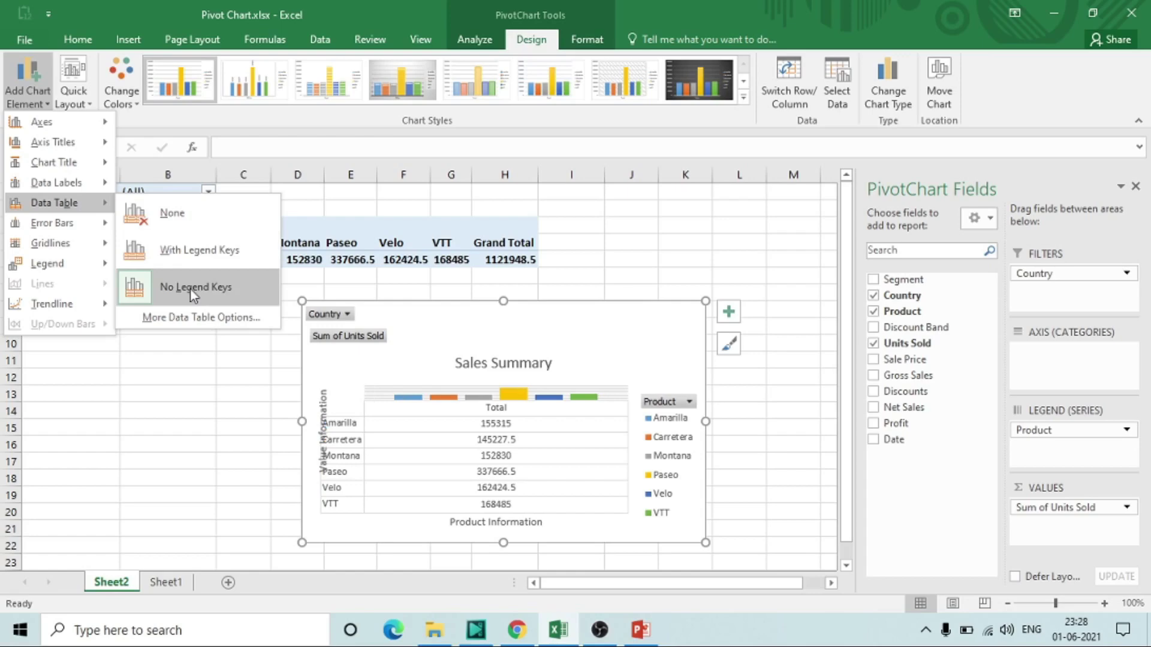
{"action": "left_click", "coordinate": [162, 213]}
Add data labels to the pivot chart again, placed at the outside end of the bars.
{"action": "left_click", "coordinate": [36, 102]}
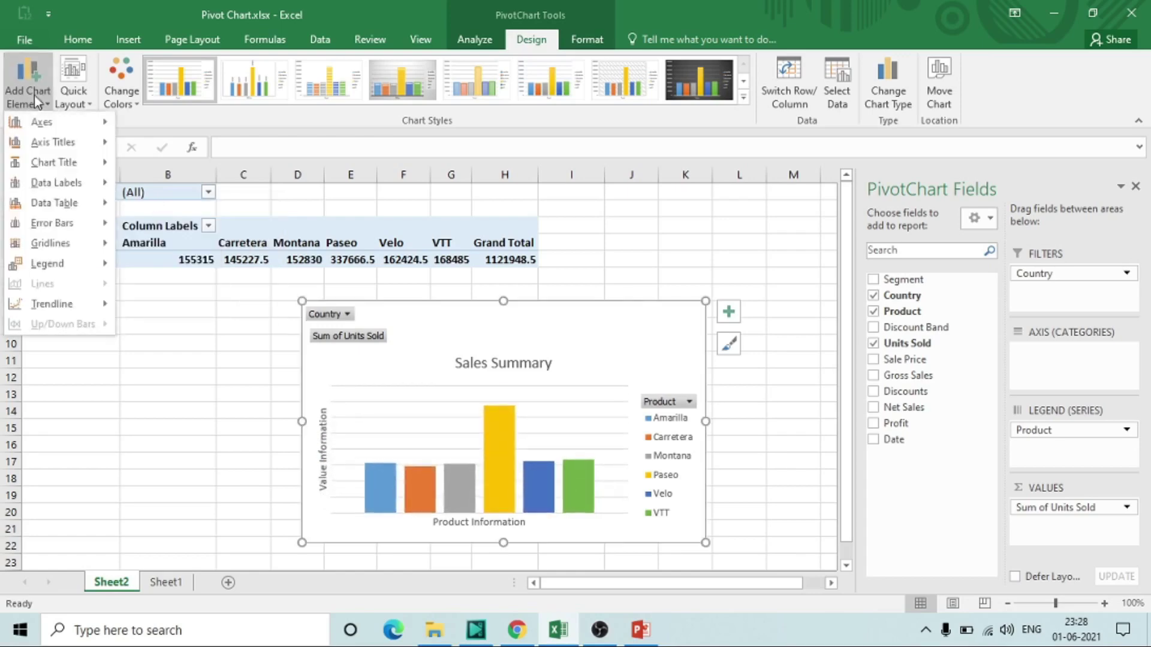
{"action": "mouse_move", "coordinate": [96, 178]}
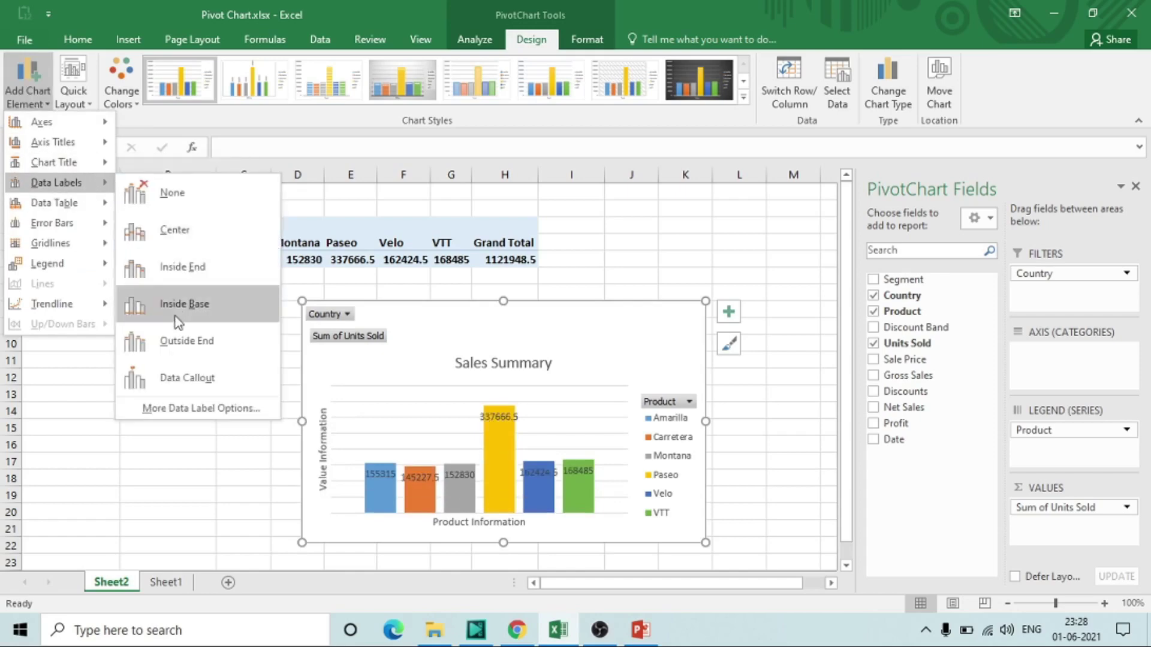
{"action": "left_click", "coordinate": [175, 327]}
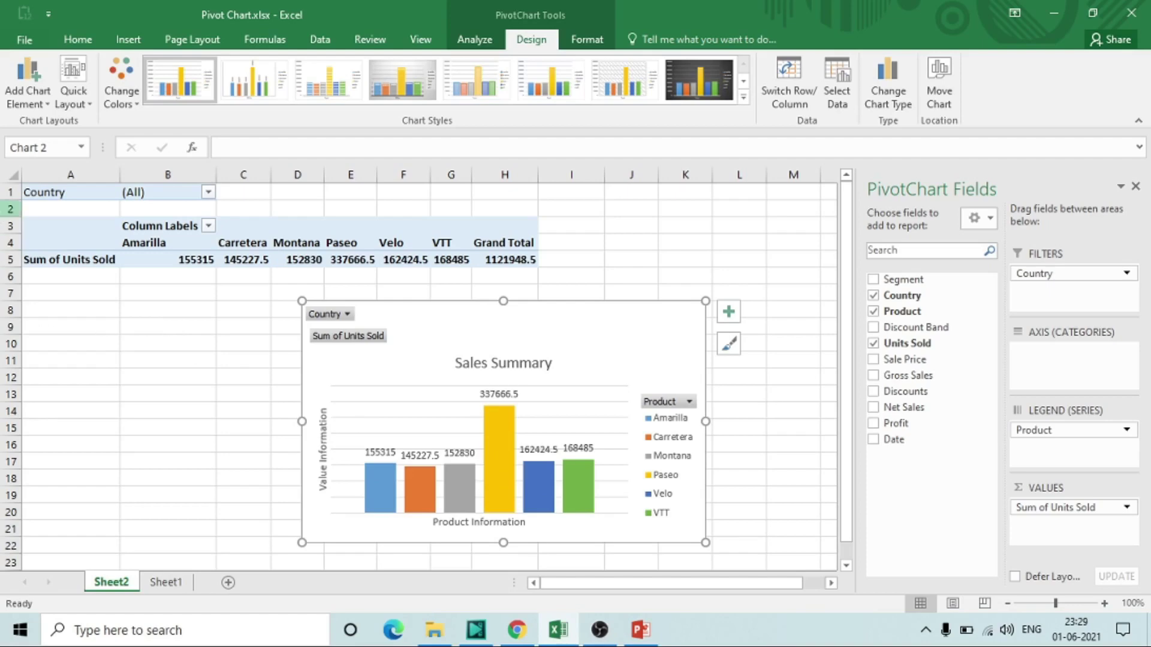
Remove the primary major horizontal gridlines from the pivot chart.
{"action": "left_click", "coordinate": [44, 99]}
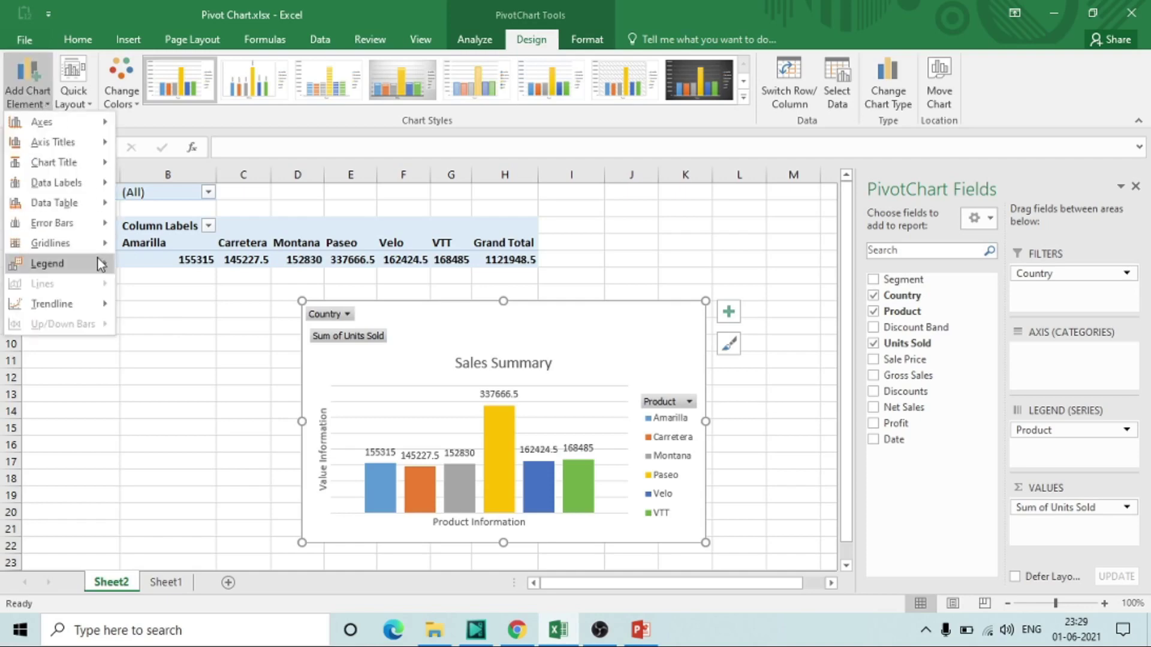
{"action": "mouse_move", "coordinate": [88, 222]}
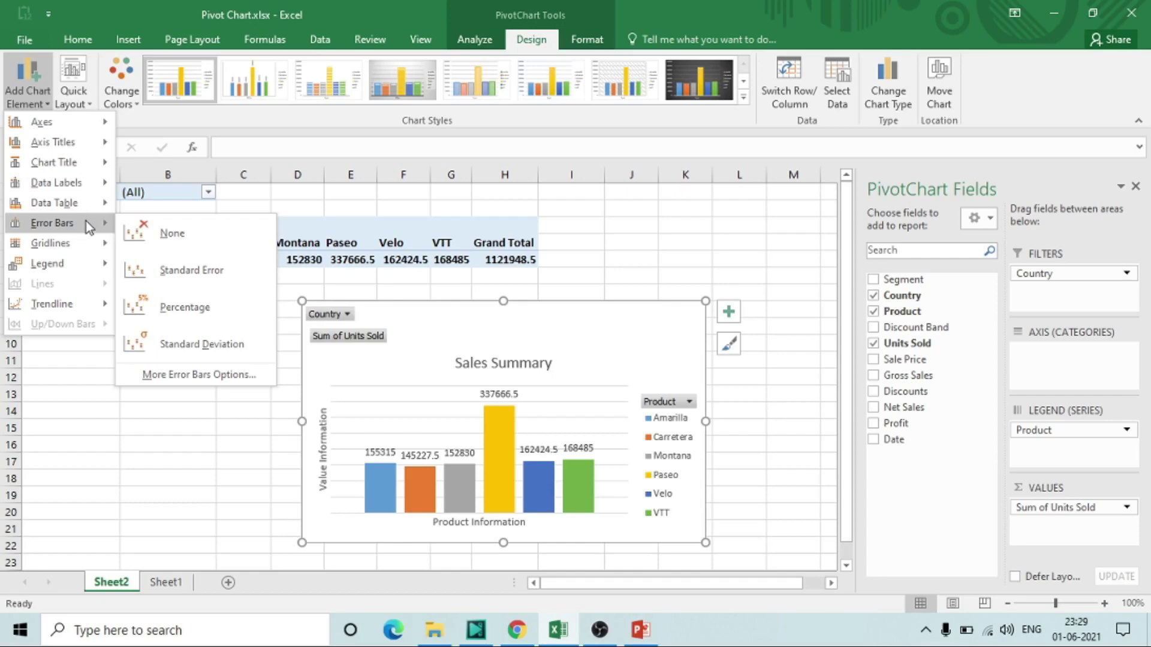
{"action": "mouse_move", "coordinate": [85, 245]}
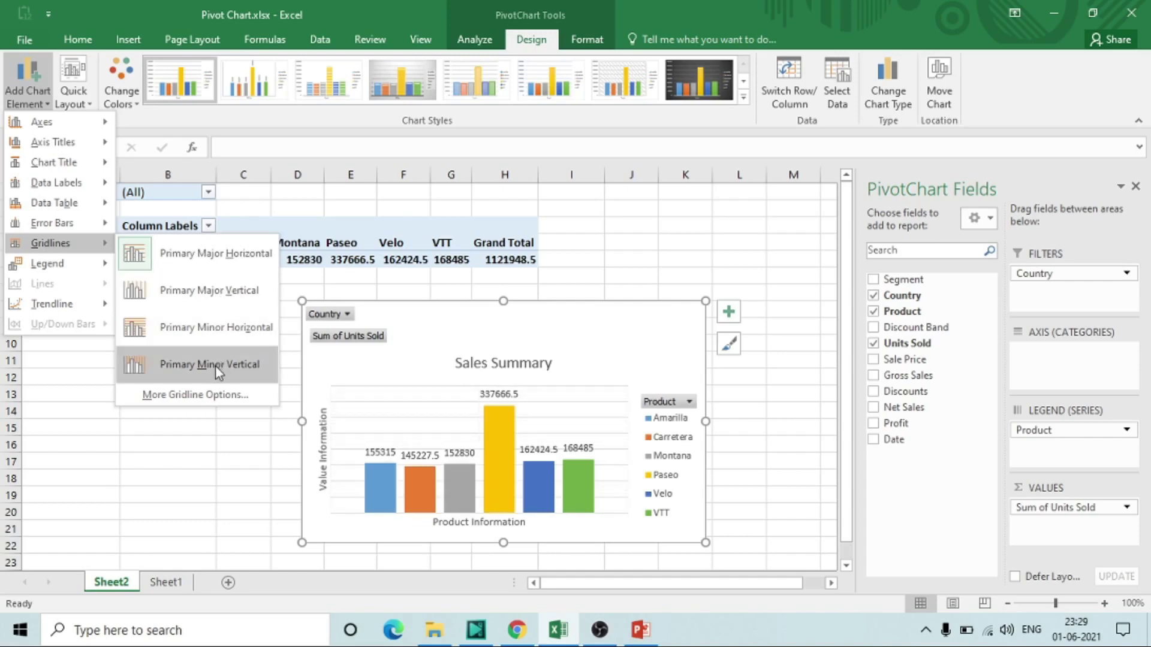
{"action": "left_click", "coordinate": [212, 265]}
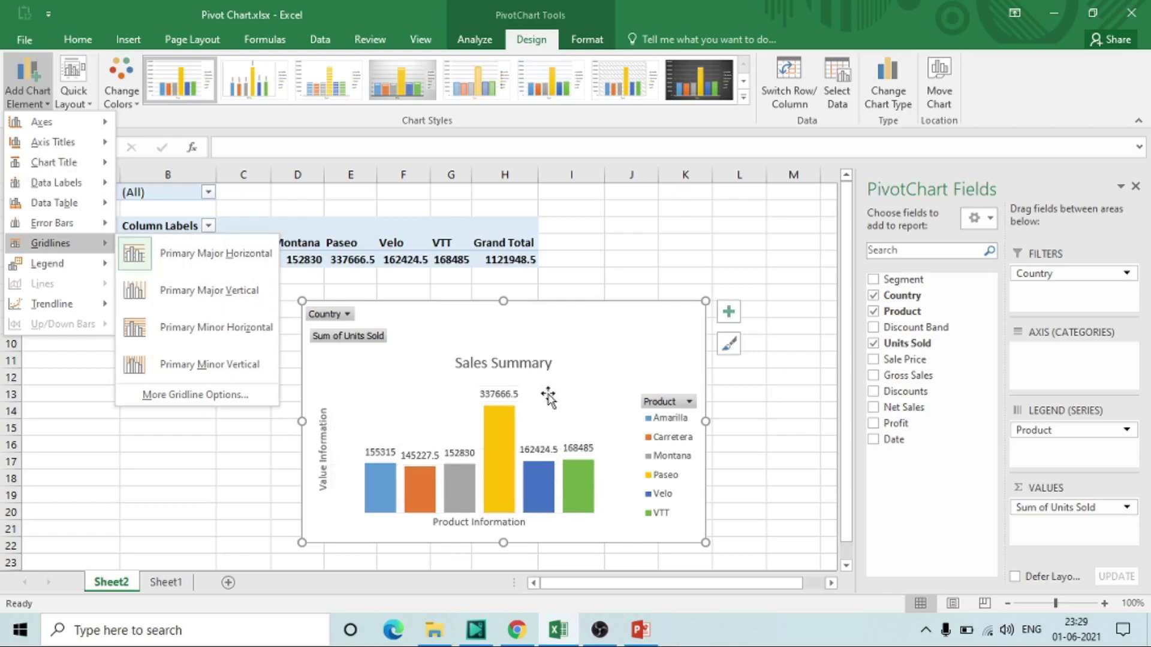
{"action": "left_click", "coordinate": [637, 303]}
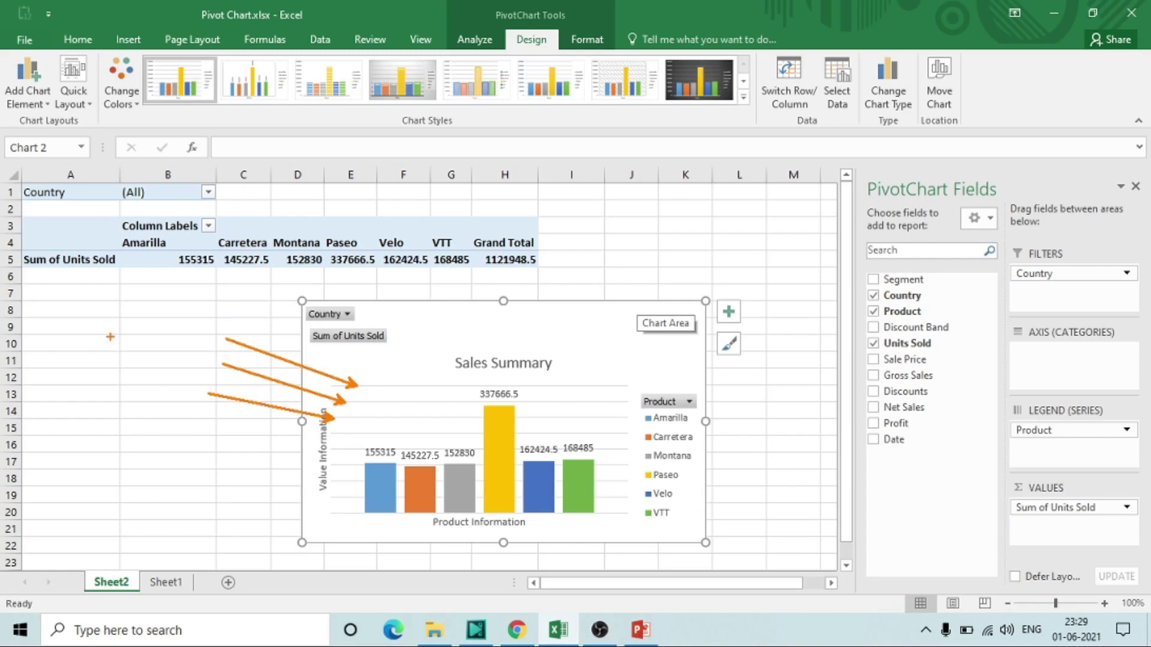
{"action": "left_click", "coordinate": [35, 105]}
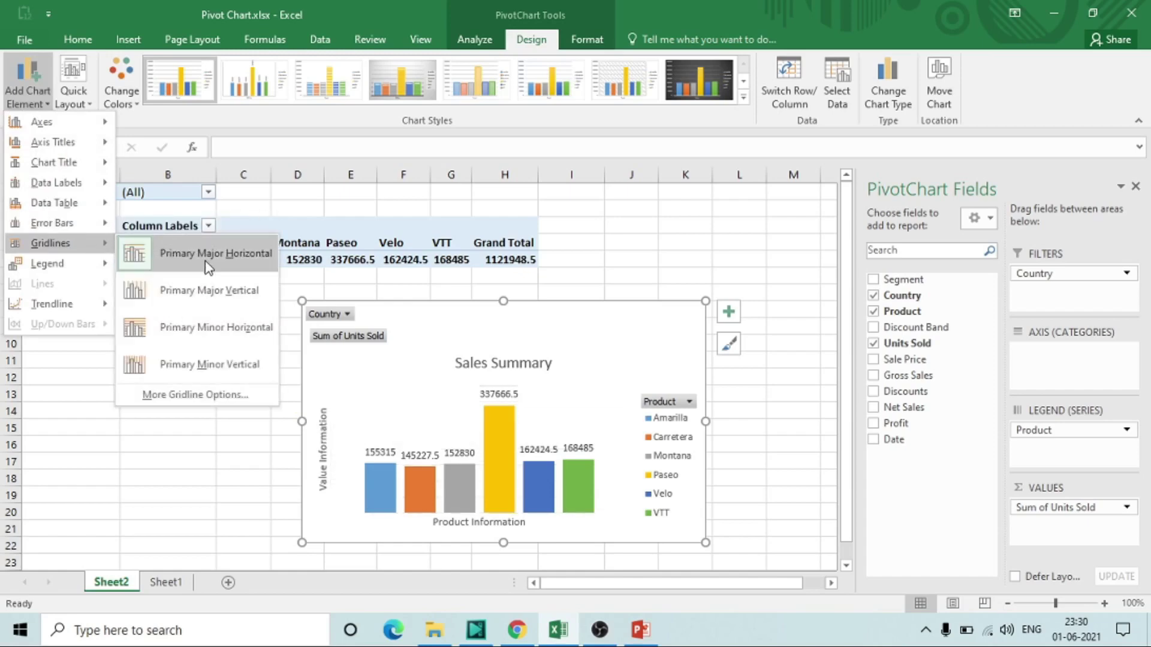
{"action": "left_click", "coordinate": [206, 260]}
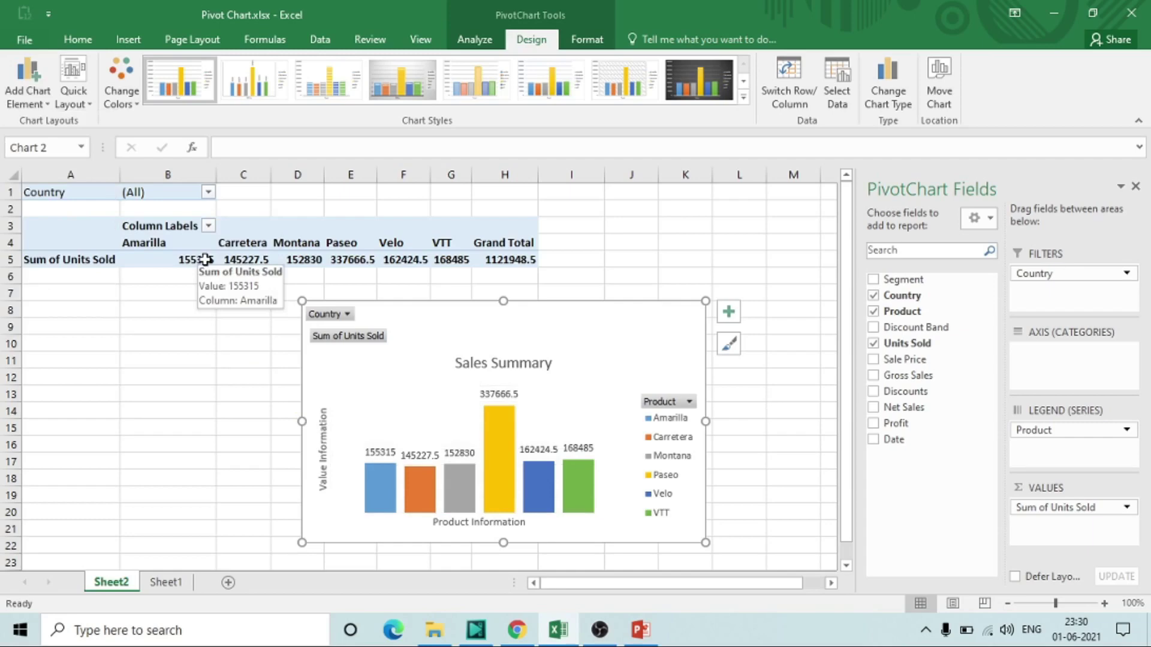
Add a legend at the bottom of the pivot chart.
{"action": "left_click", "coordinate": [45, 99]}
{"action": "mouse_move", "coordinate": [96, 246]}
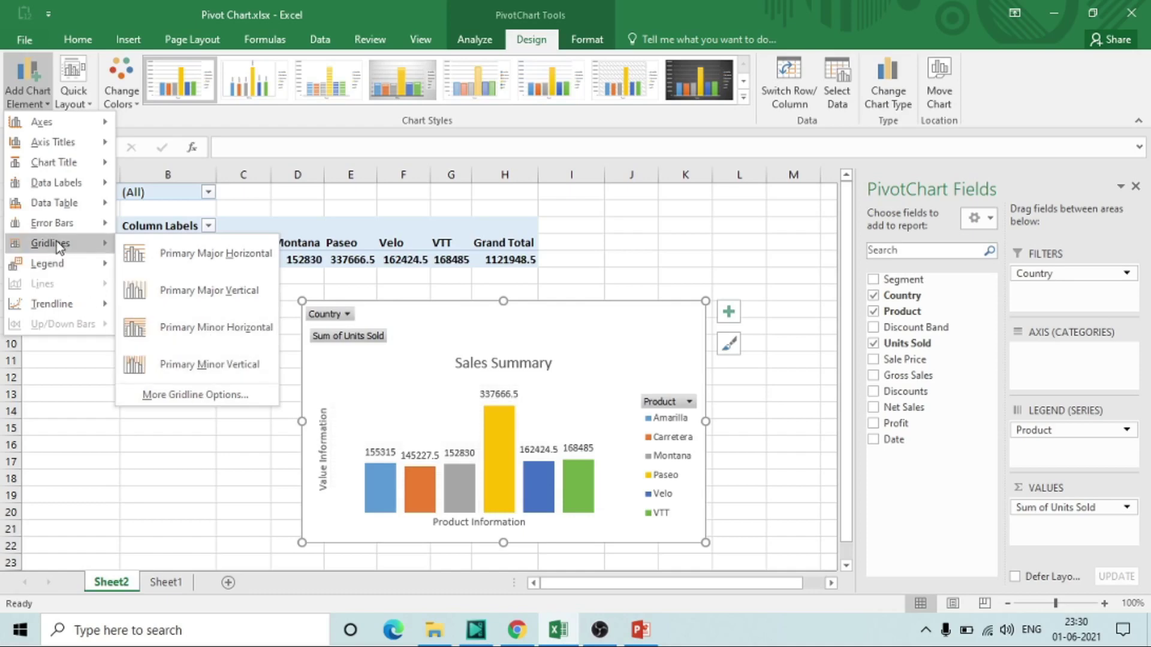
{"action": "mouse_move", "coordinate": [57, 265]}
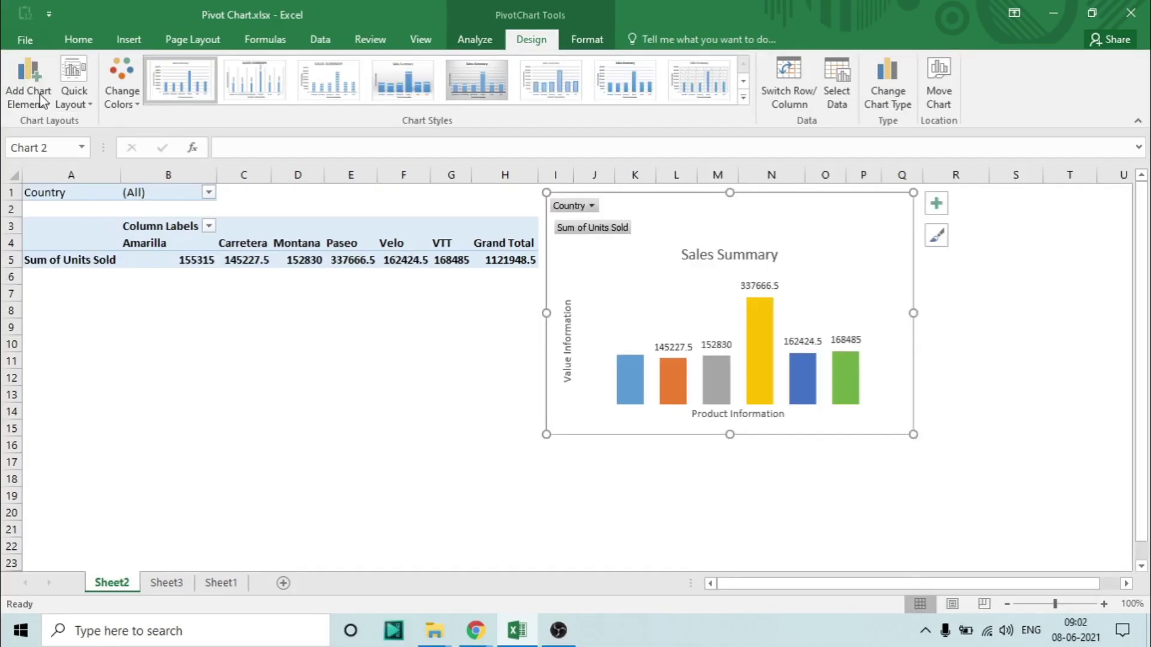
{"action": "left_click", "coordinate": [33, 96]}
{"action": "mouse_move", "coordinate": [75, 273]}
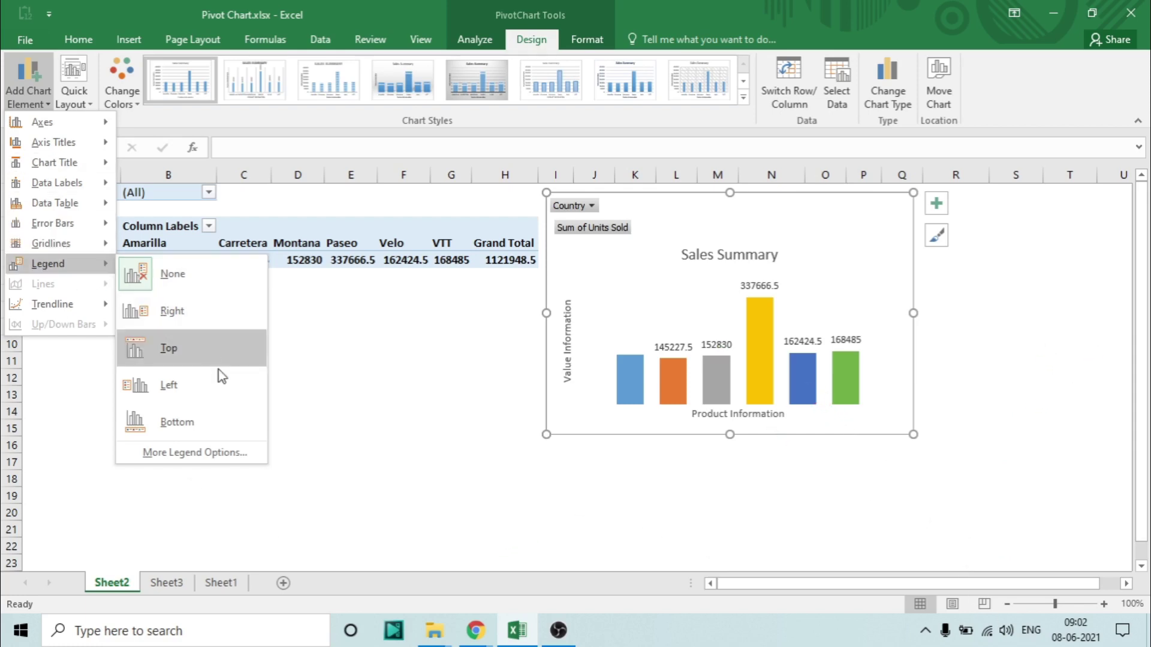
{"action": "left_click", "coordinate": [183, 423]}
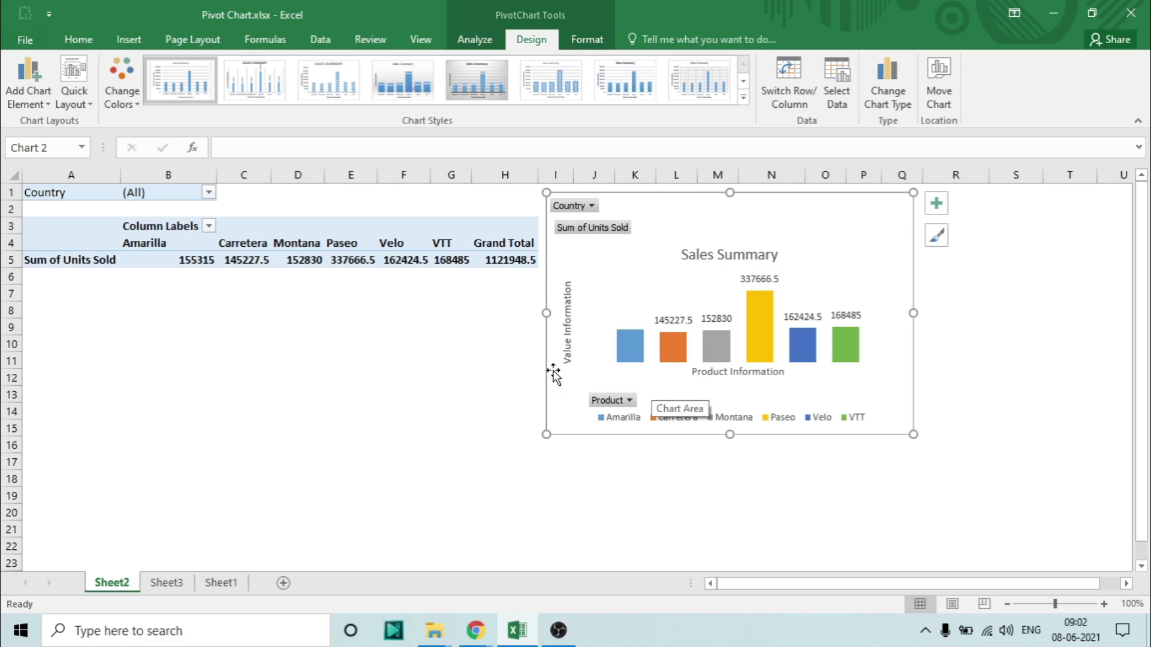
Show the field list and move the pivot chart closer to the pivot table, with its upper-left corner in column F, row 4.
{"action": "left_click", "coordinate": [372, 241]}
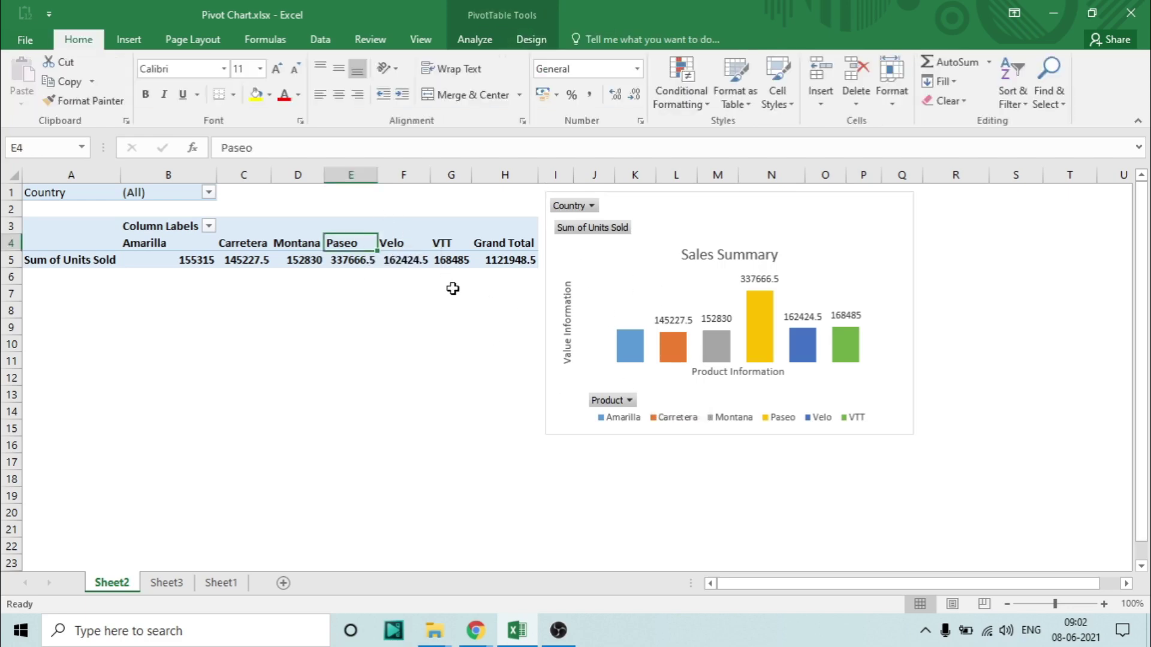
{"action": "left_click", "coordinate": [462, 42]}
{"action": "left_click", "coordinate": [1006, 81]}
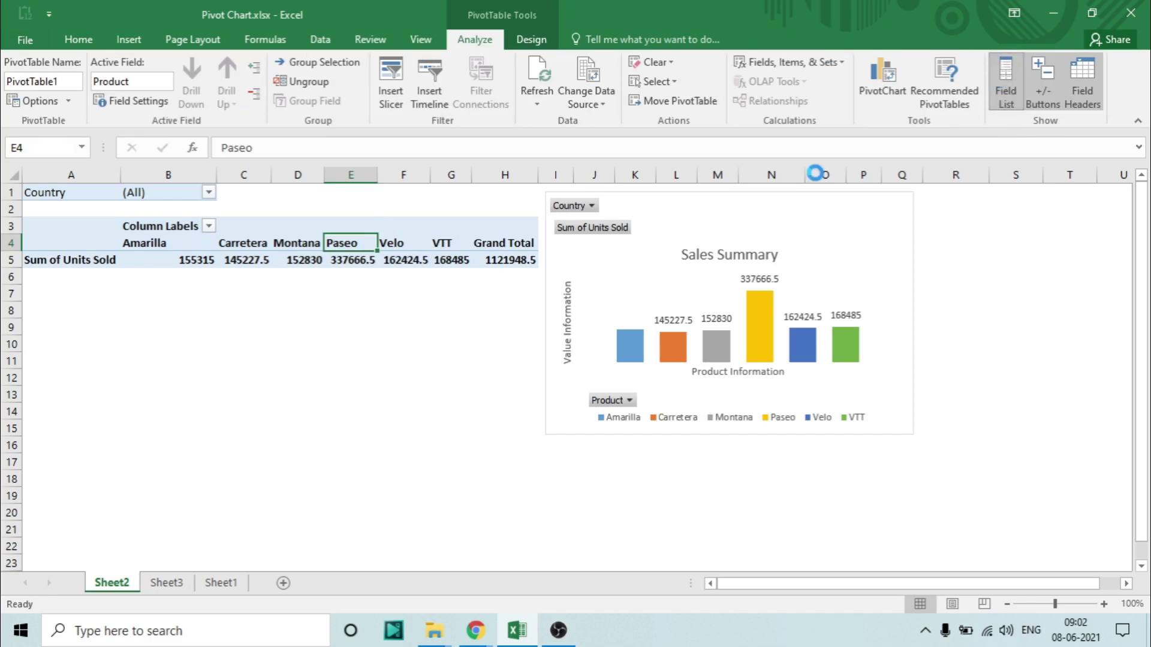
{"action": "left_click", "coordinate": [684, 203]}
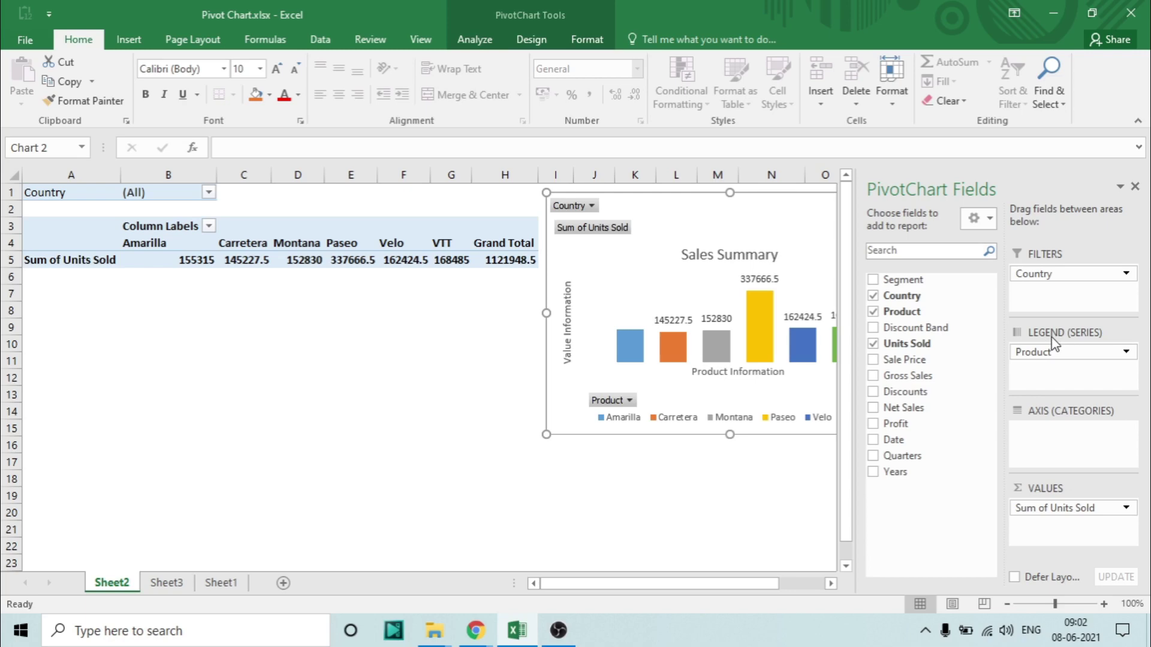
{"action": "left_click_drag", "start_coordinate": [753, 198], "coordinate": [624, 244]}
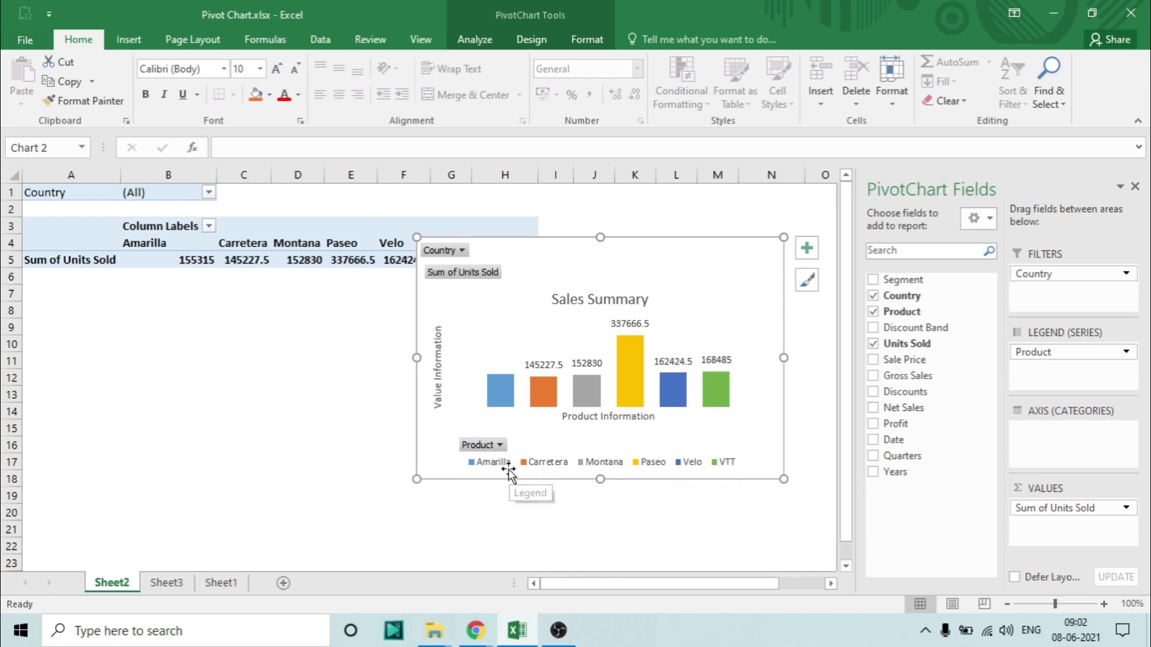
Check the series names and values of the chart's bars, and make the legend text bold.
{"action": "mouse_move", "coordinate": [501, 407]}
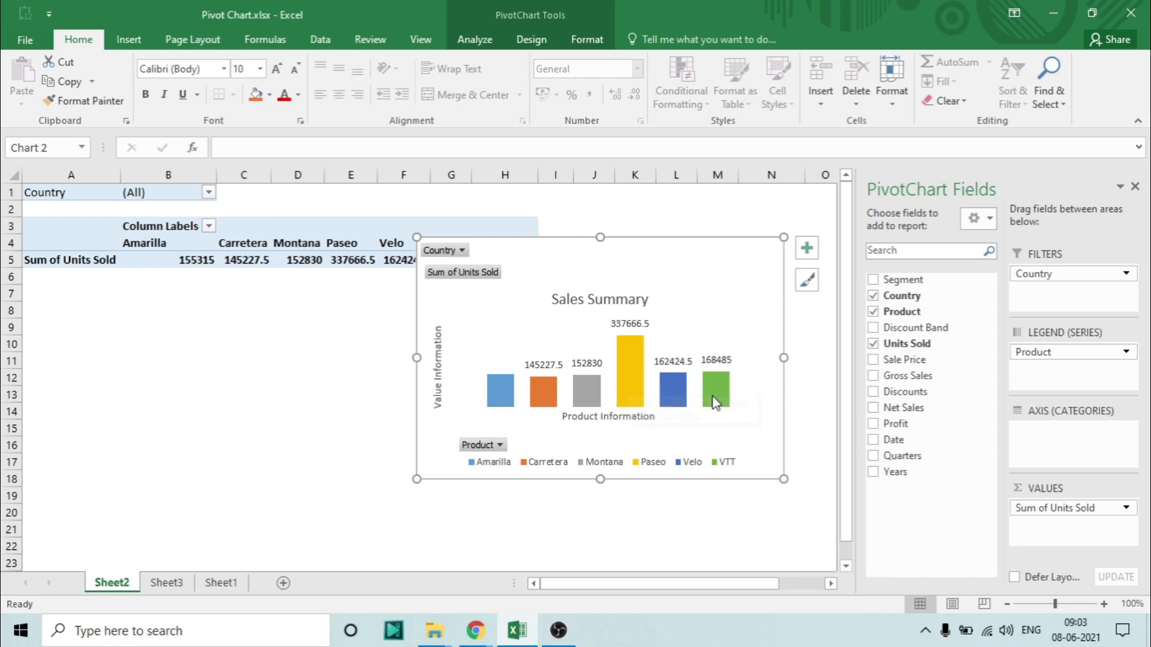
{"action": "mouse_move", "coordinate": [718, 403]}
{"action": "mouse_move", "coordinate": [559, 407]}
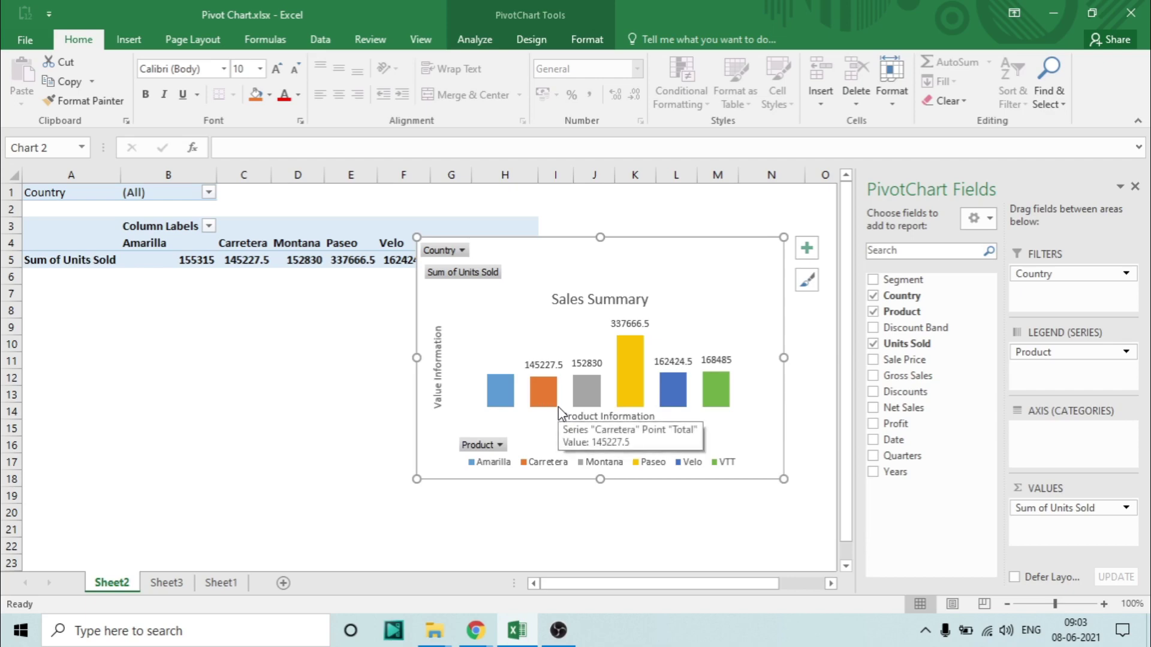
{"action": "mouse_move", "coordinate": [496, 400]}
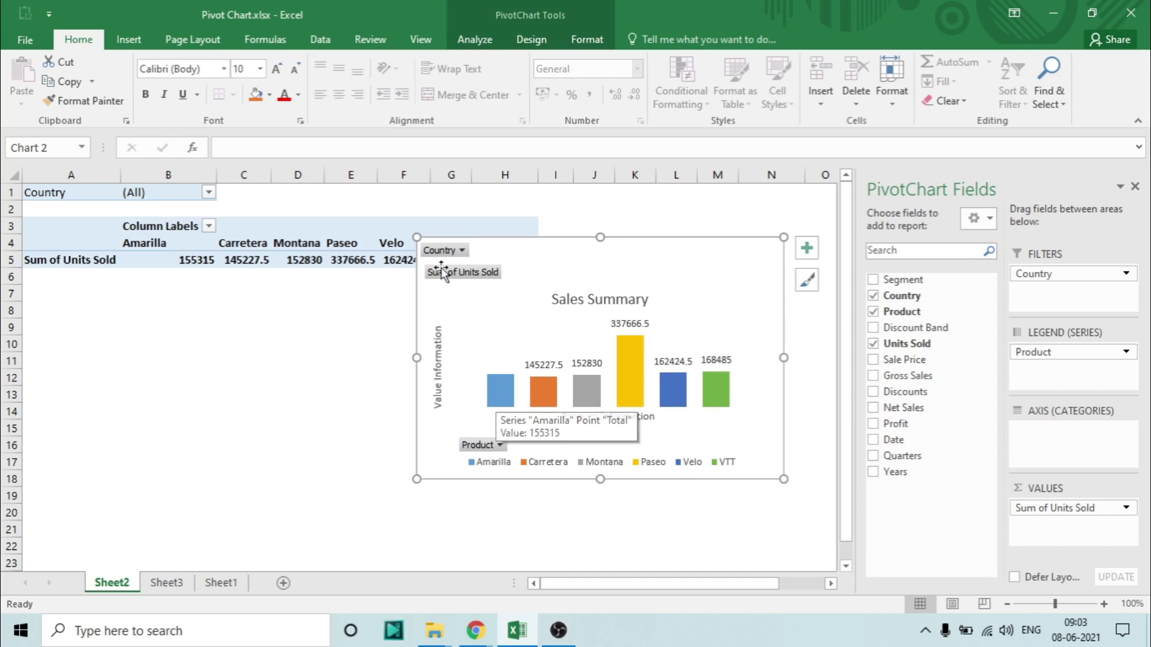
{"action": "left_click", "coordinate": [507, 470]}
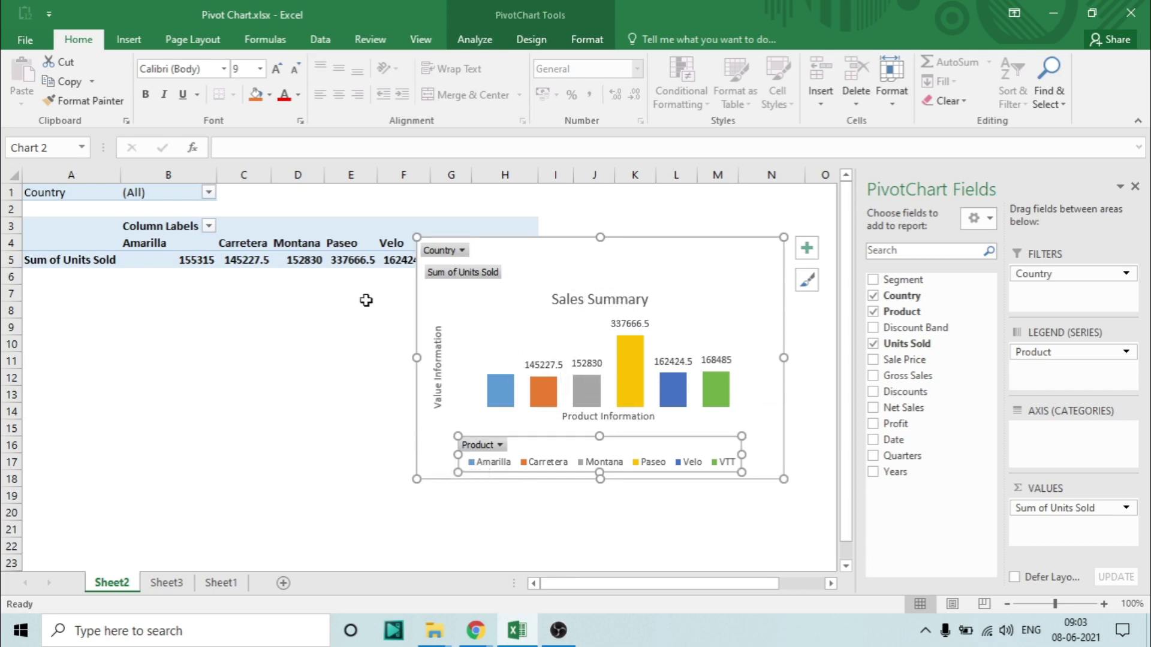
{"action": "left_click", "coordinate": [480, 42]}
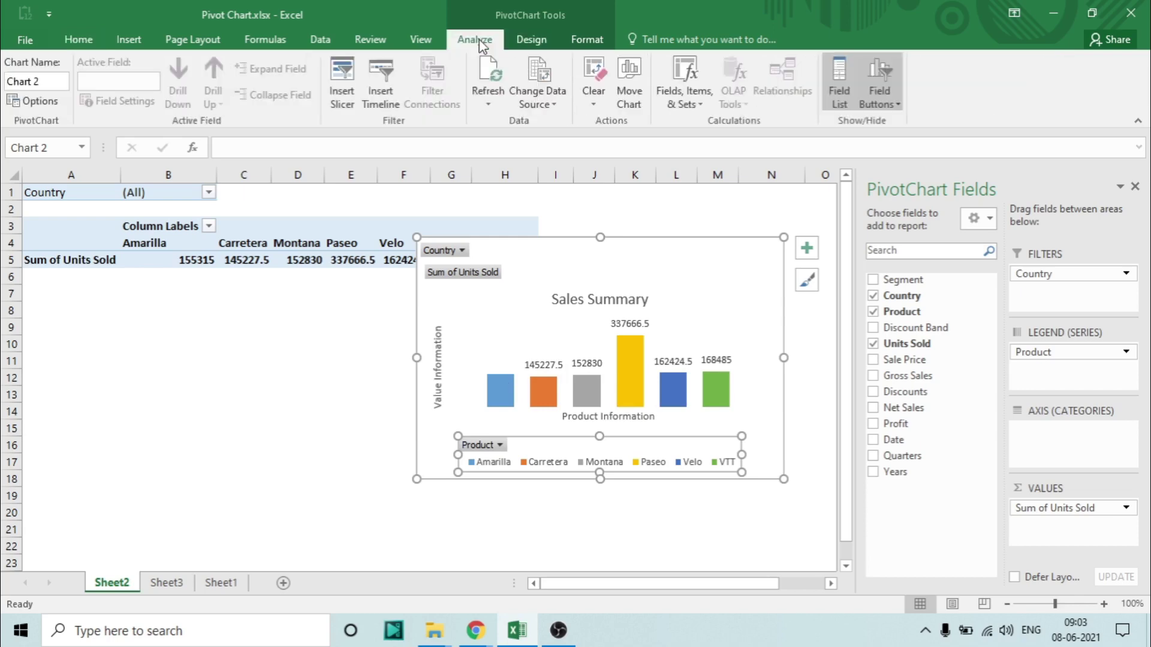
{"action": "left_click", "coordinate": [542, 39]}
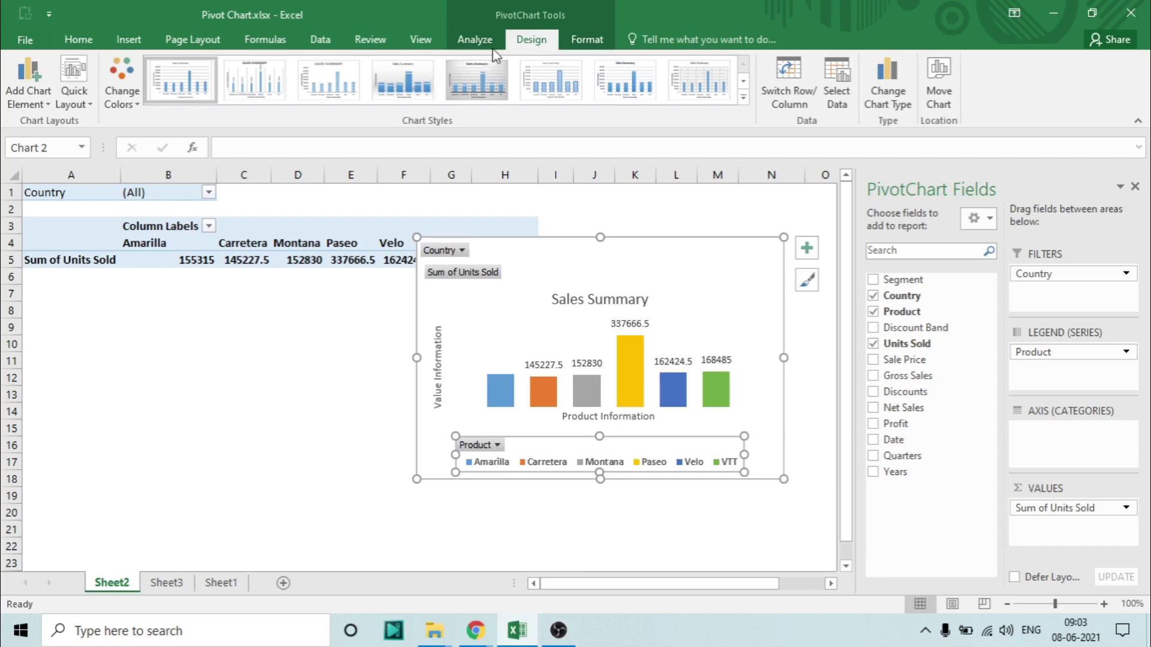
Reposition the legend to the right side of the pivot chart.
{"action": "left_click", "coordinate": [33, 106]}
{"action": "mouse_move", "coordinate": [80, 272]}
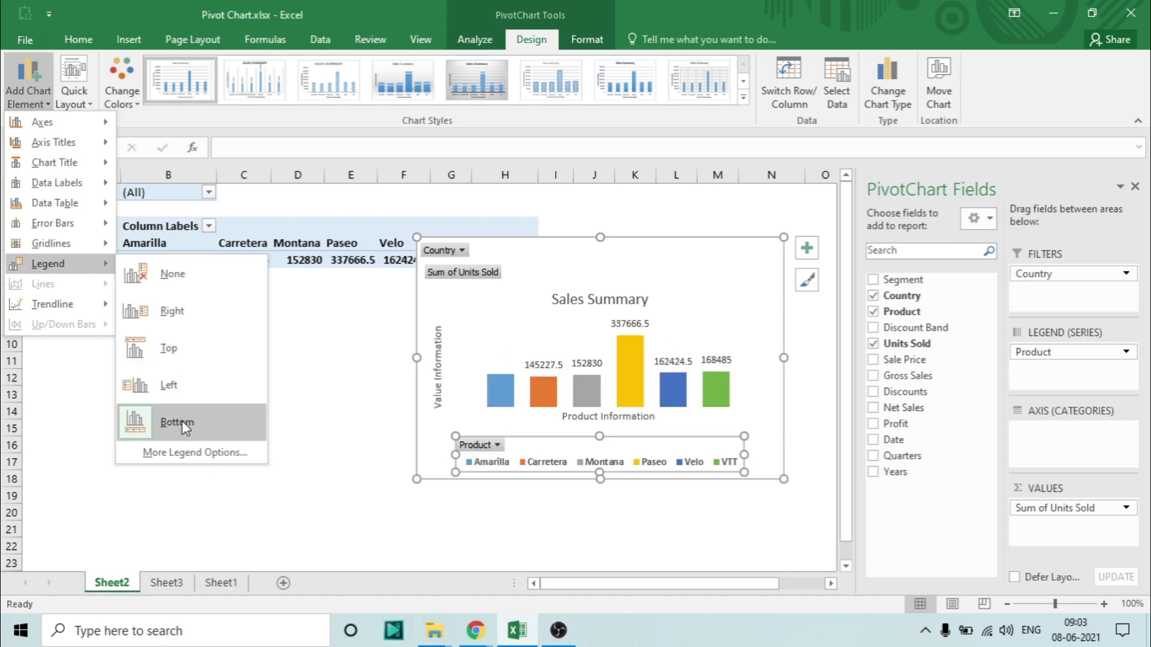
{"action": "left_click", "coordinate": [403, 394]}
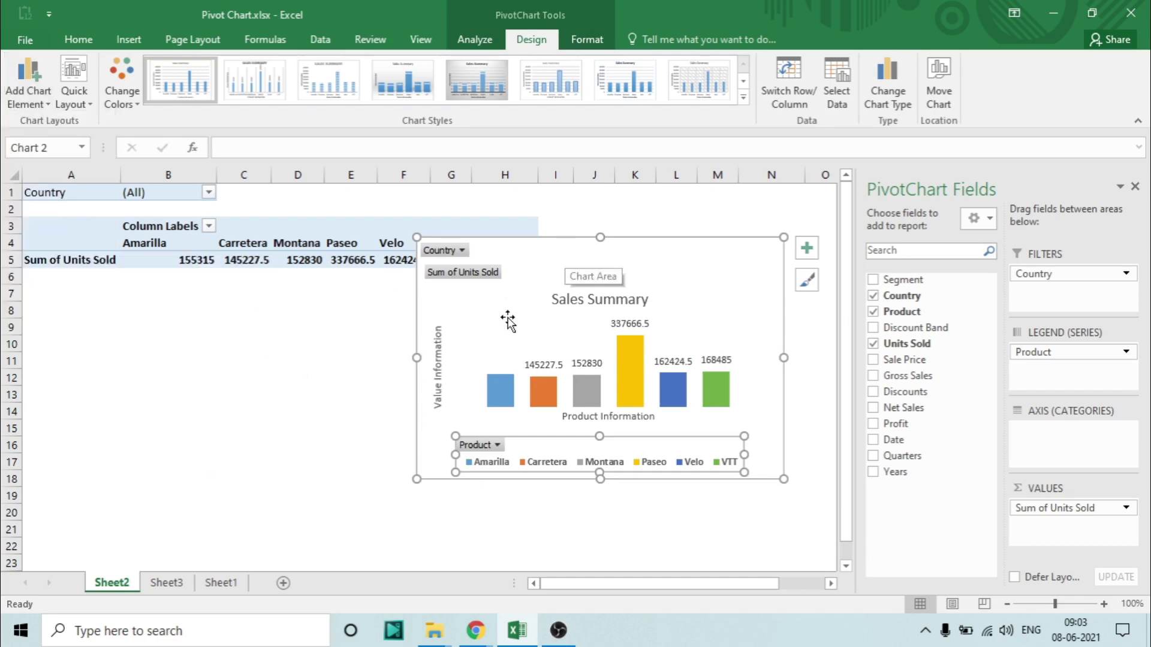
{"action": "left_click", "coordinate": [425, 447]}
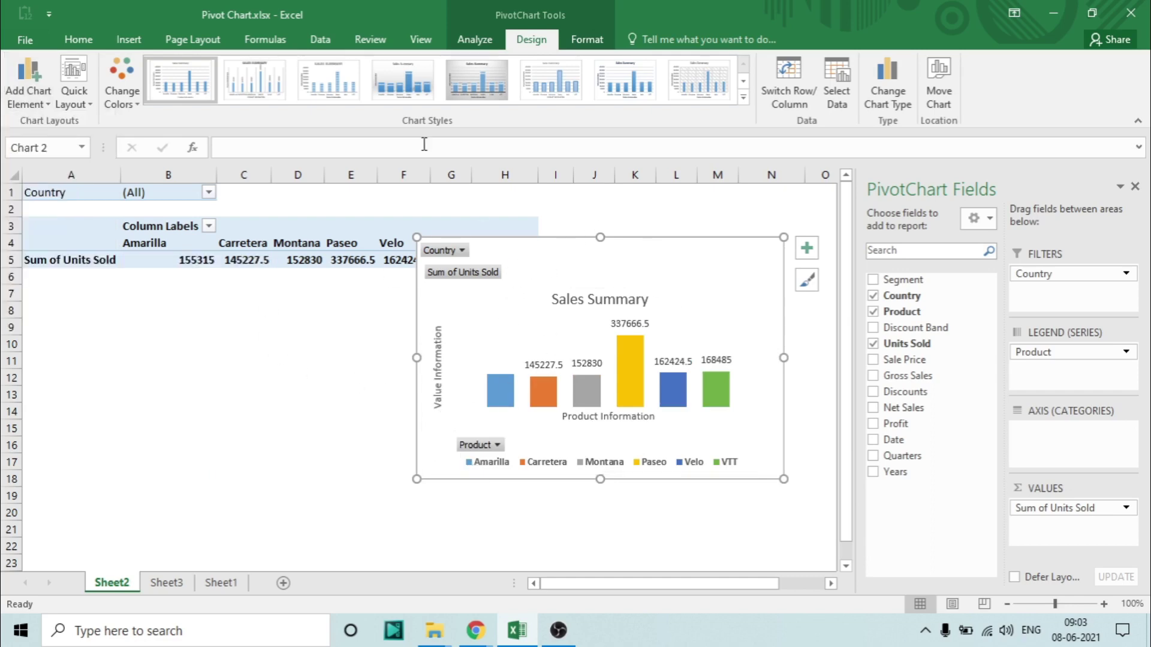
{"action": "left_click", "coordinate": [19, 103]}
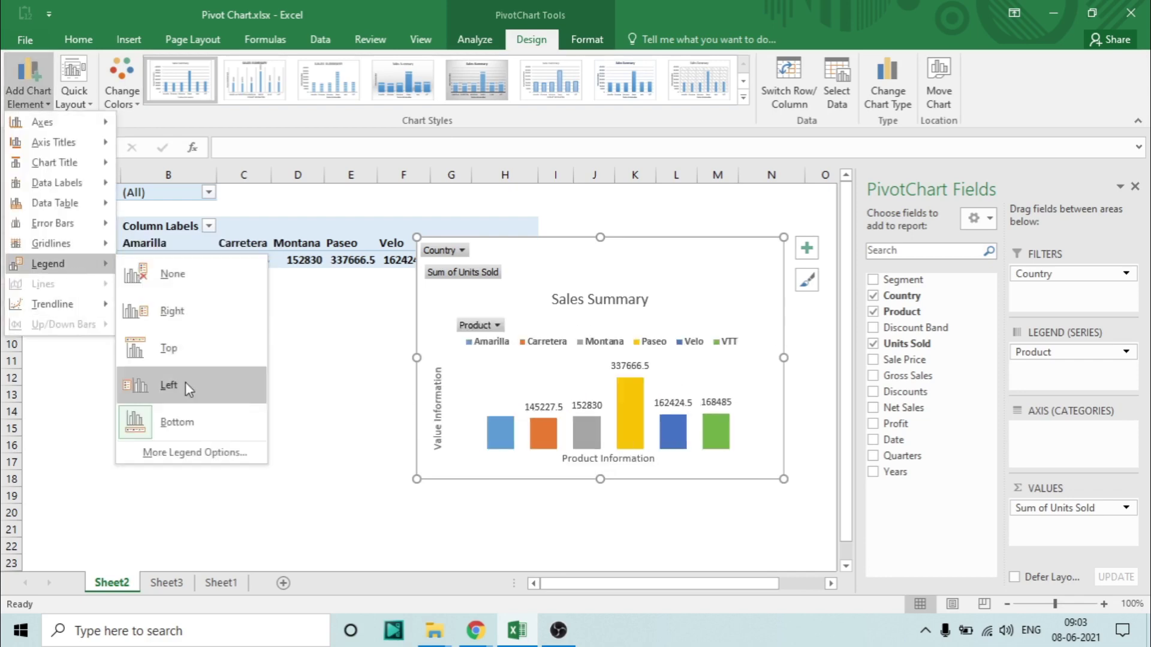
{"action": "left_click", "coordinate": [196, 311]}
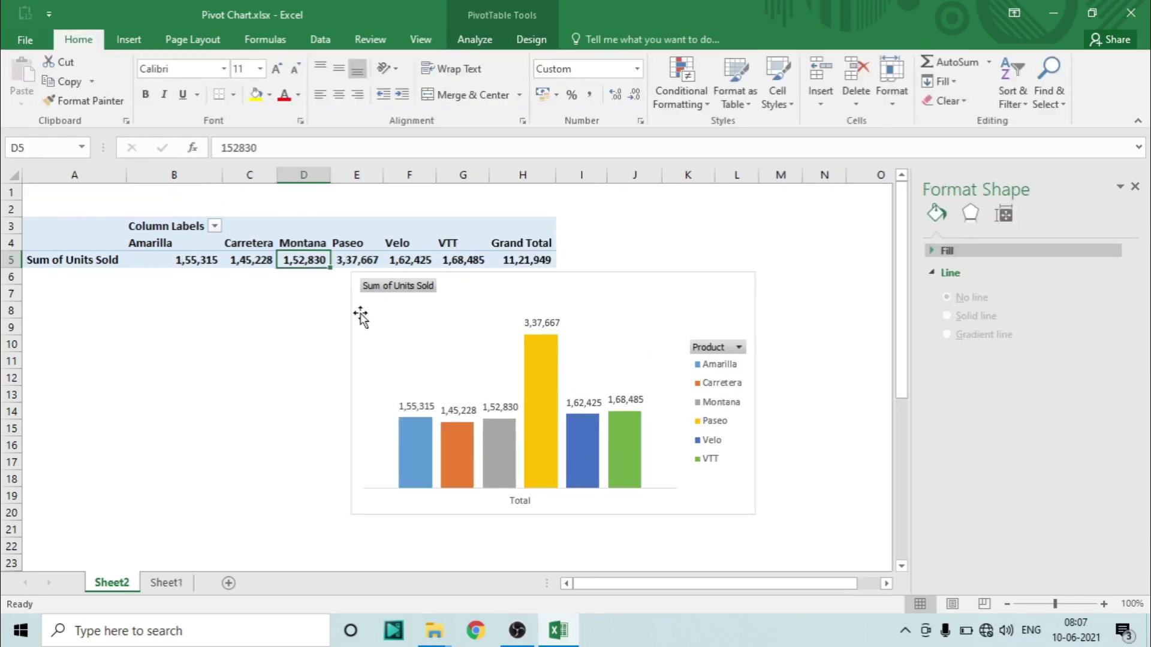
Examine the trendline types available for the units sold pivot chart and the Paseo bar they could be based on.
{"action": "left_click", "coordinate": [476, 286]}
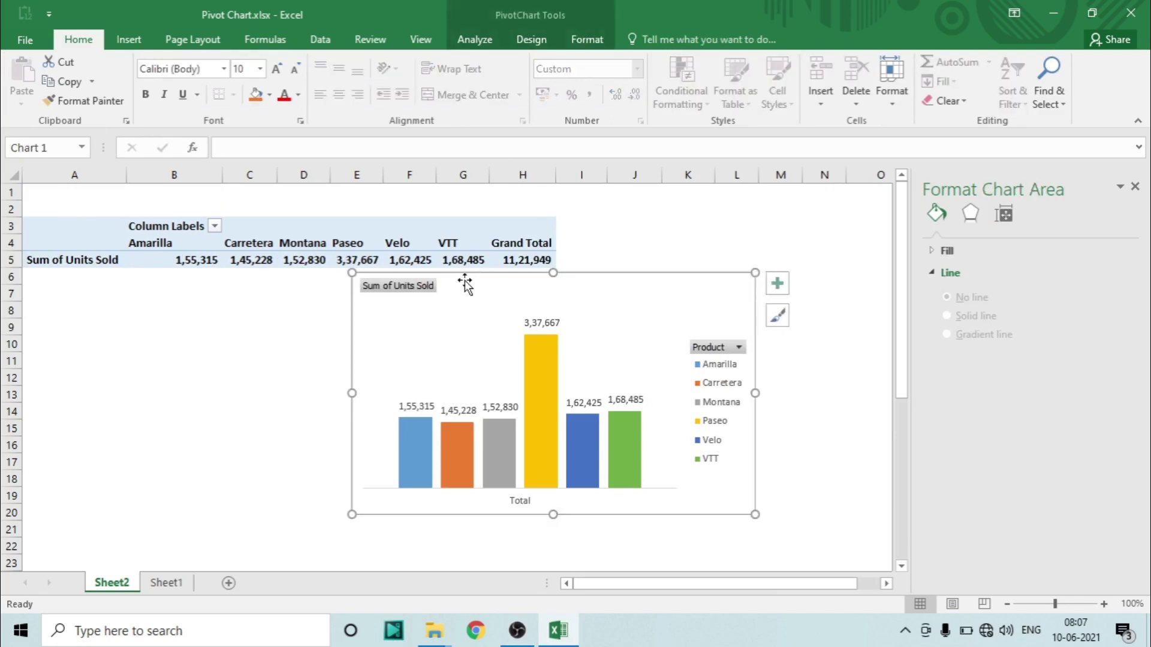
{"action": "left_click", "coordinate": [532, 39]}
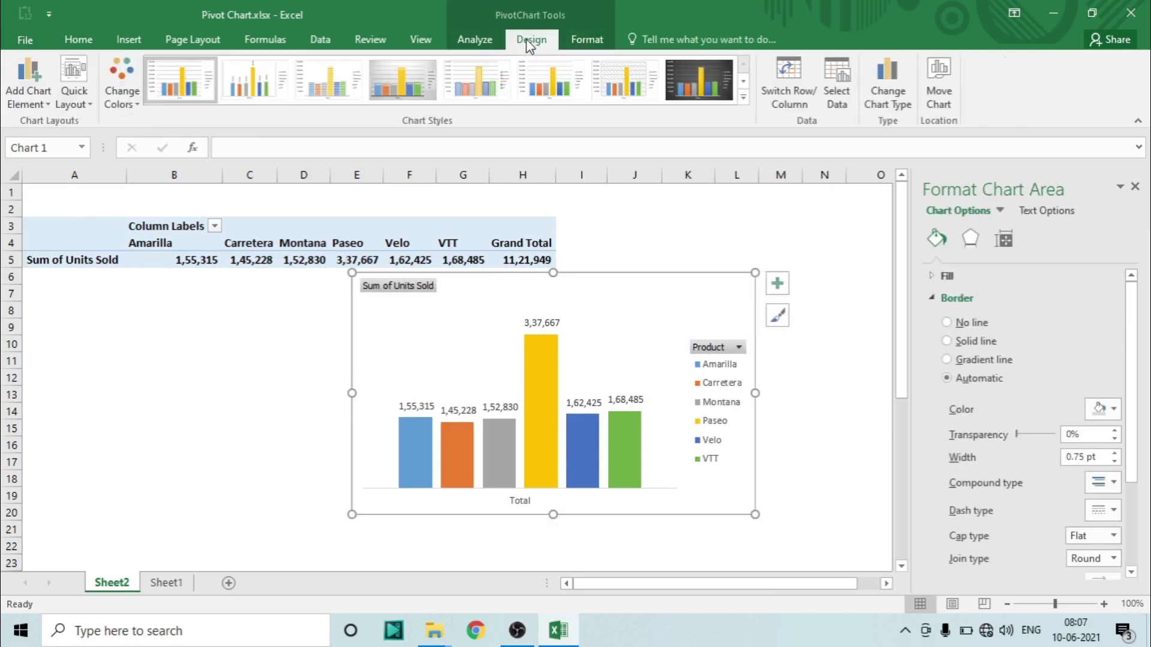
{"action": "left_click", "coordinate": [49, 103]}
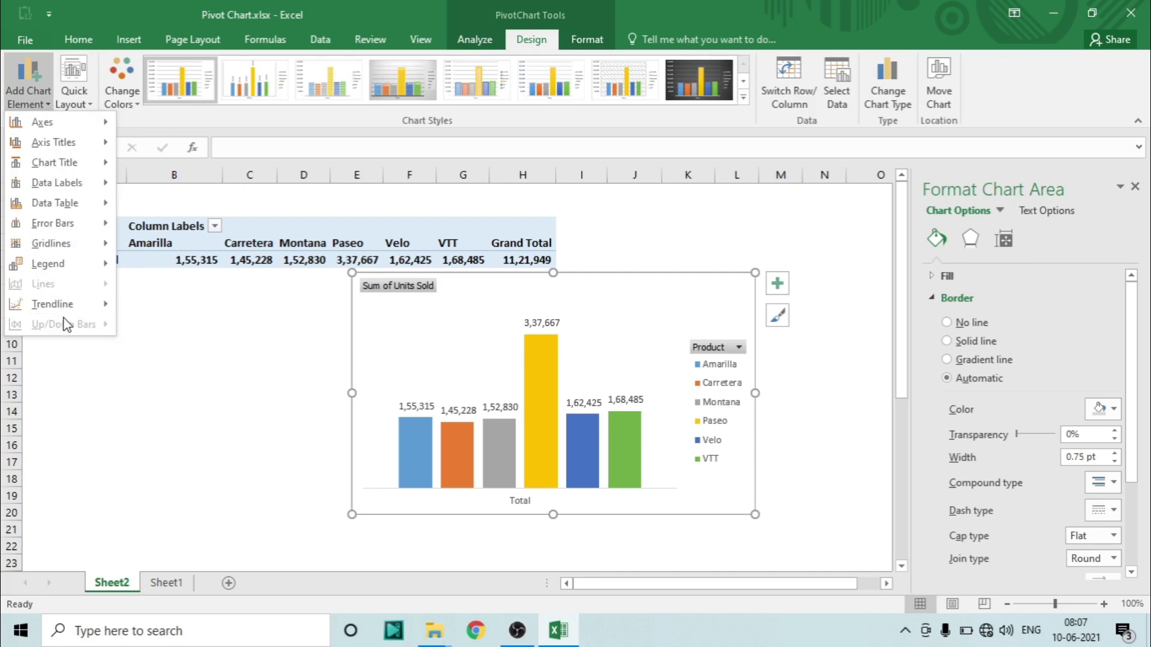
{"action": "mouse_move", "coordinate": [53, 310]}
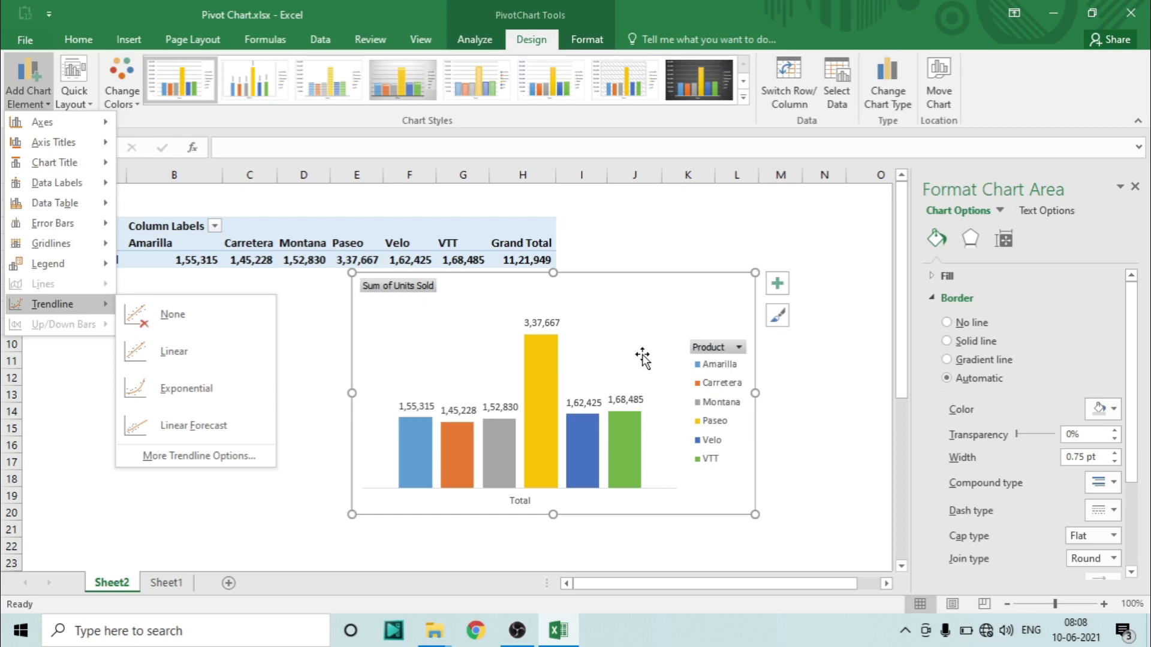
{"action": "left_click", "coordinate": [542, 378]}
{"action": "left_click", "coordinate": [542, 378]}
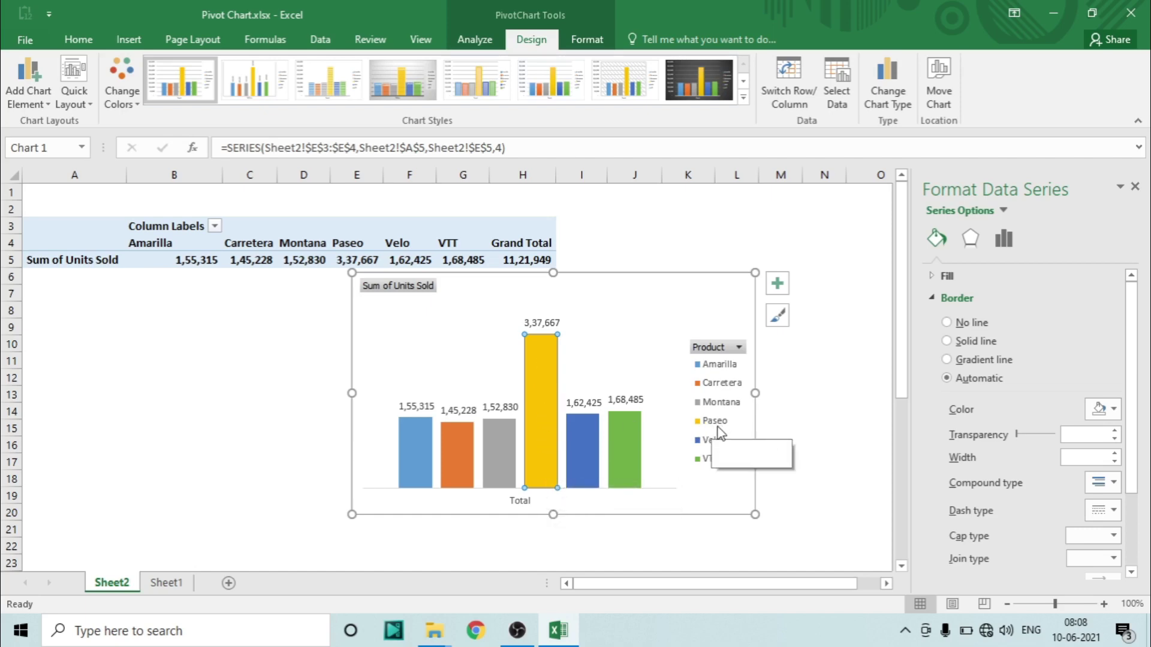
{"action": "left_click", "coordinate": [367, 318]}
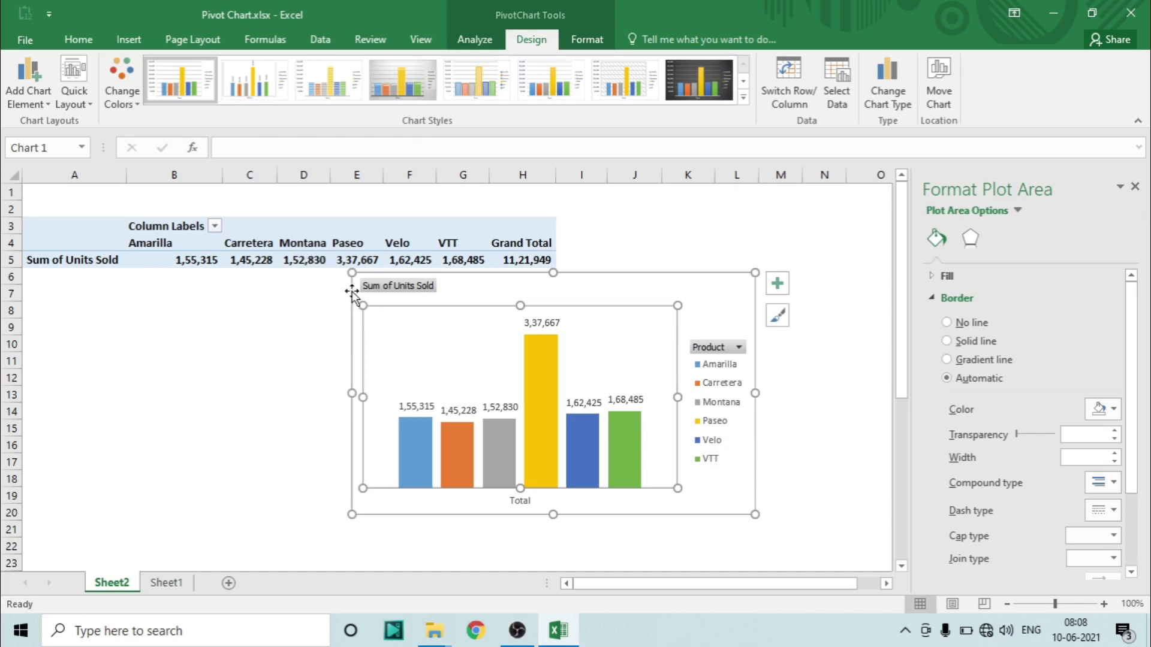
{"action": "left_click", "coordinate": [354, 292]}
{"action": "left_click", "coordinate": [28, 101]}
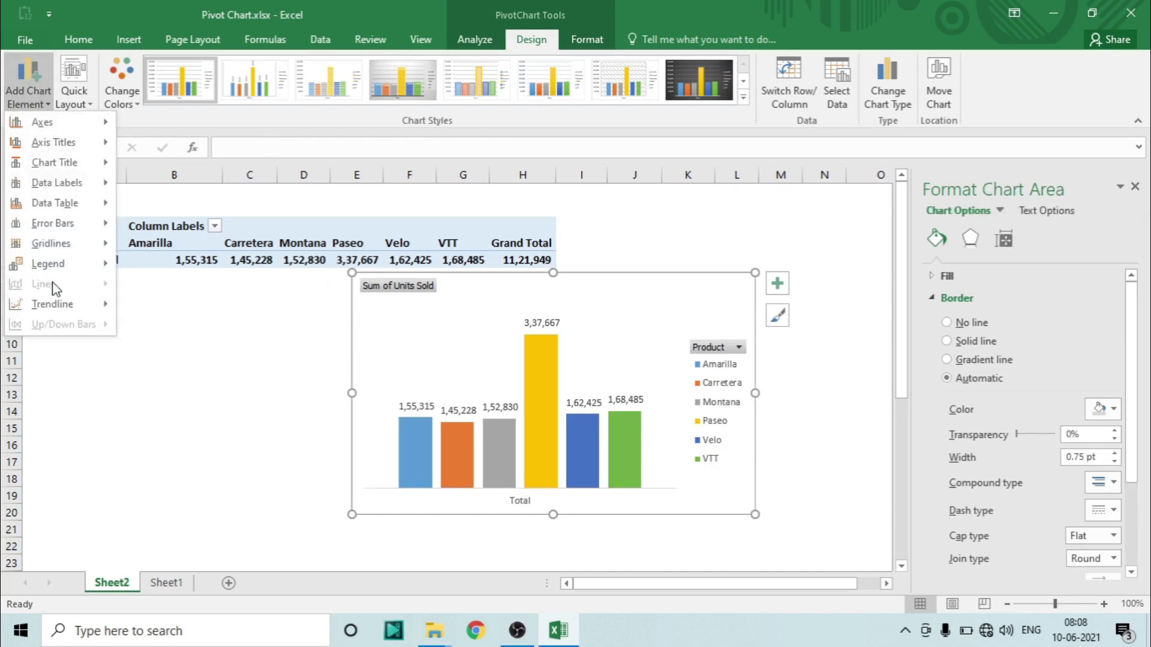
{"action": "mouse_move", "coordinate": [52, 304]}
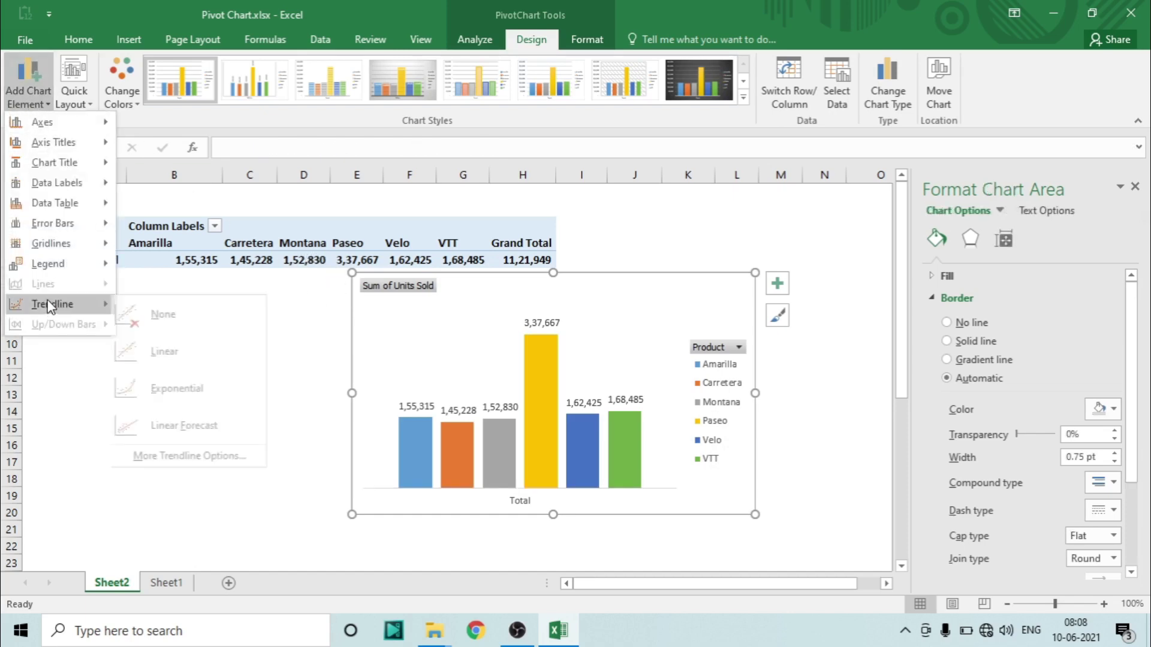
{"action": "left_click", "coordinate": [160, 351]}
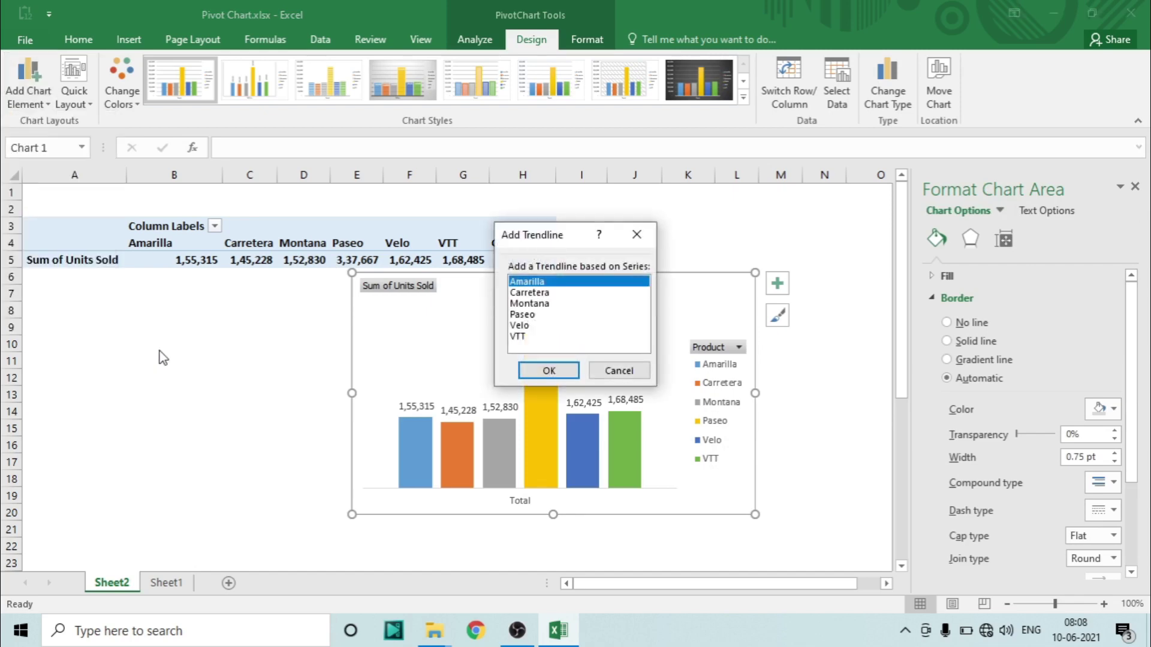
{"action": "left_click_drag", "start_coordinate": [555, 241], "coordinate": [236, 314]}
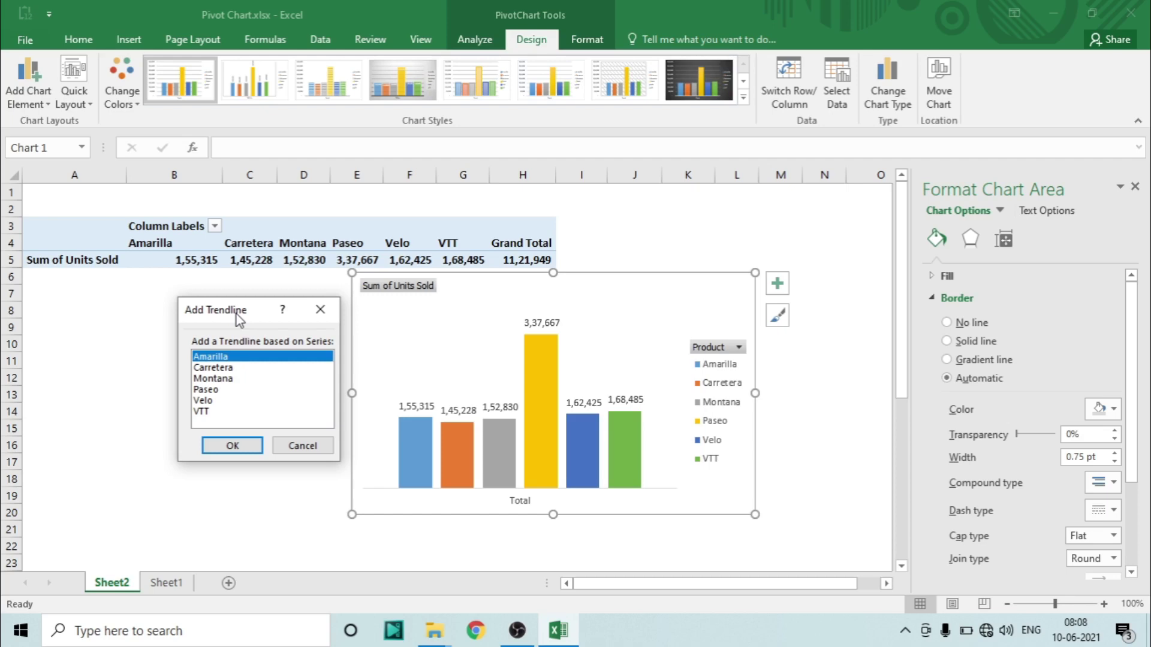
{"action": "left_click", "coordinate": [303, 446]}
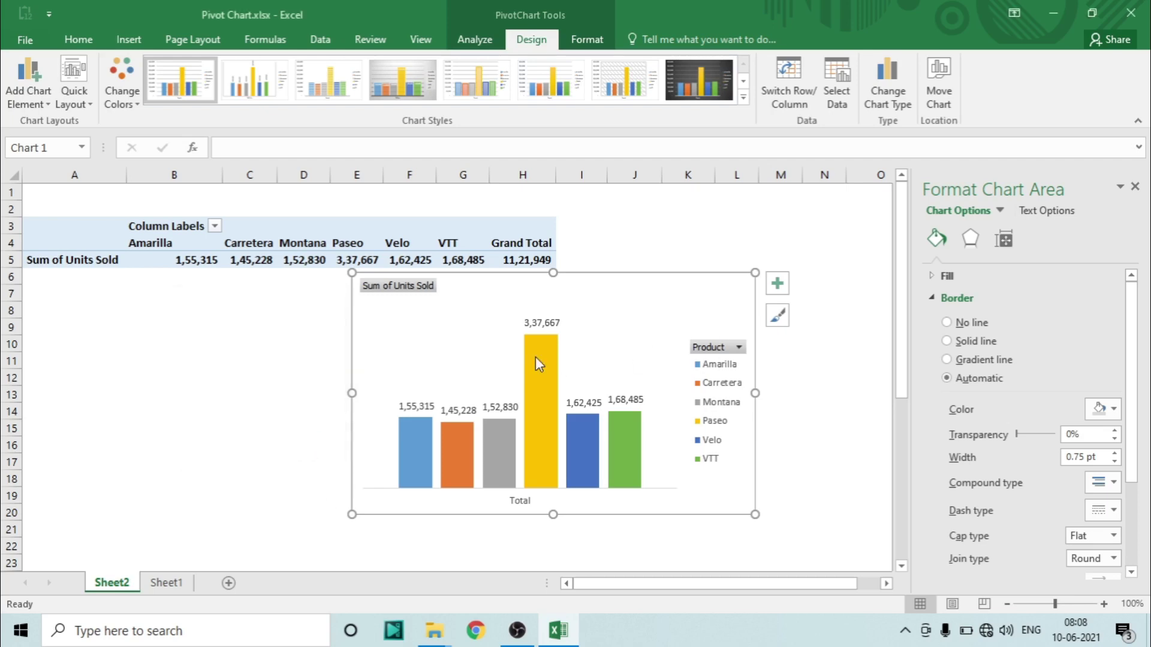
Add a linear trendline based on the Paseo series to the pivot chart and close the formatting pane.
{"action": "left_click", "coordinate": [29, 84]}
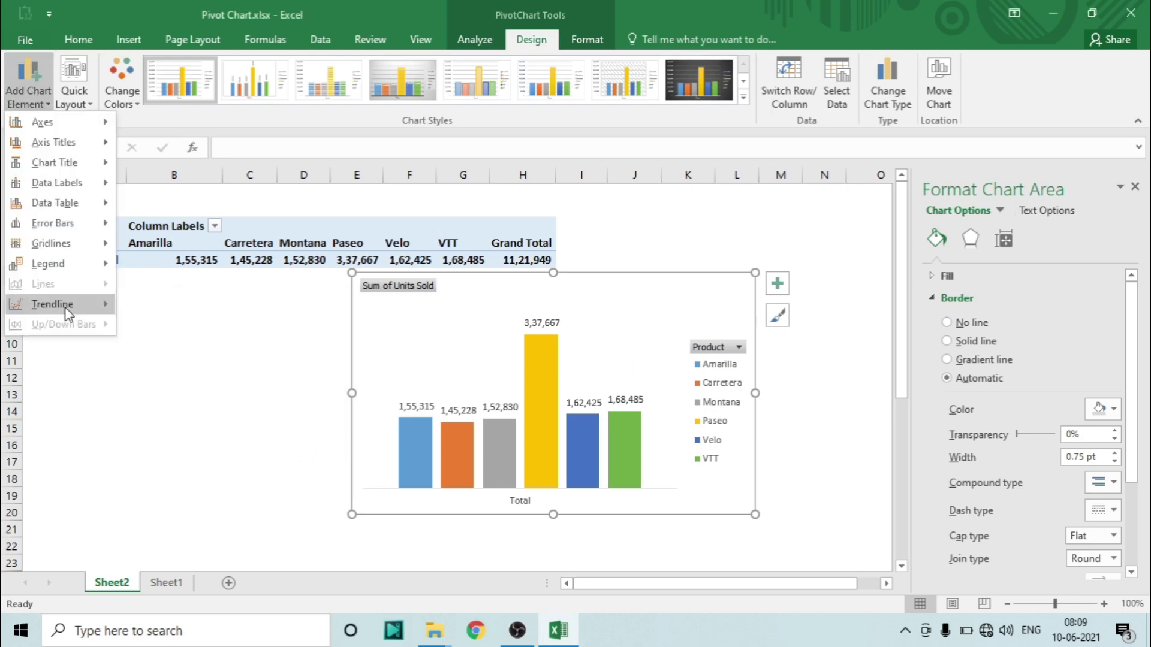
{"action": "mouse_move", "coordinate": [65, 307]}
{"action": "left_click", "coordinate": [186, 355]}
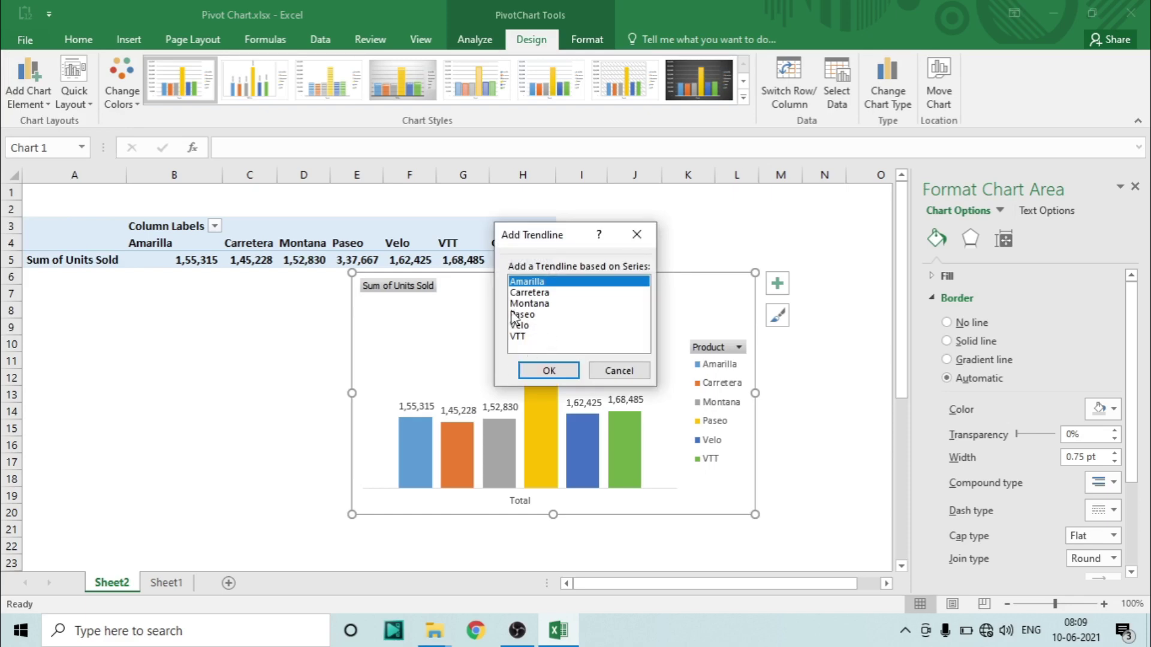
{"action": "left_click", "coordinate": [533, 316]}
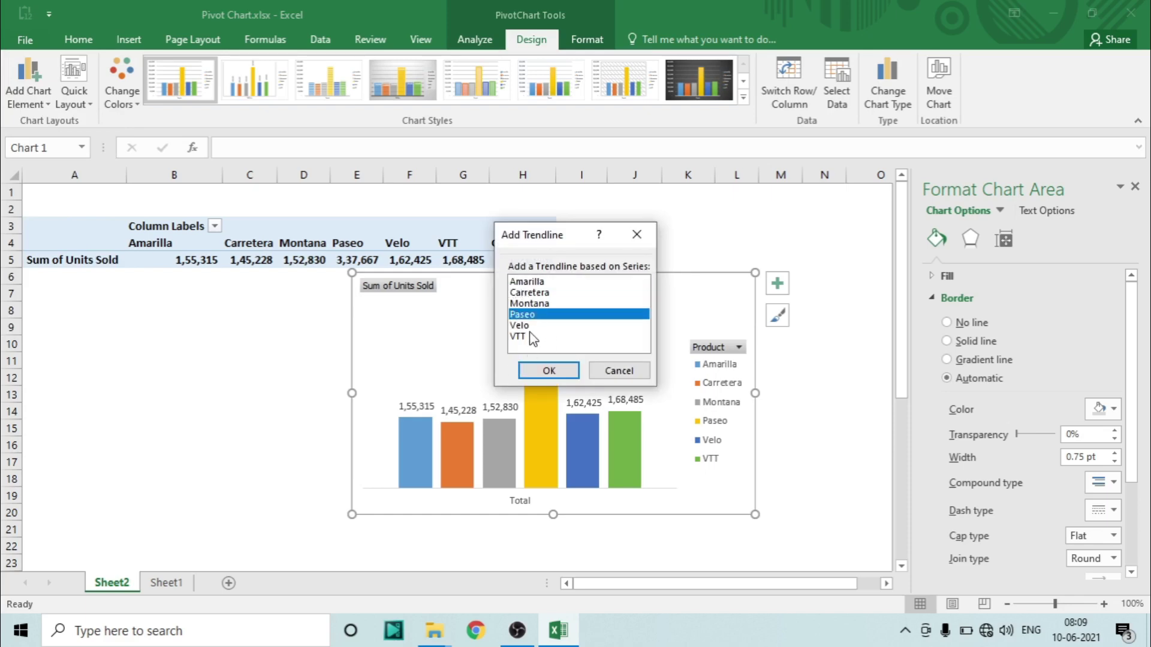
{"action": "left_click", "coordinate": [560, 370]}
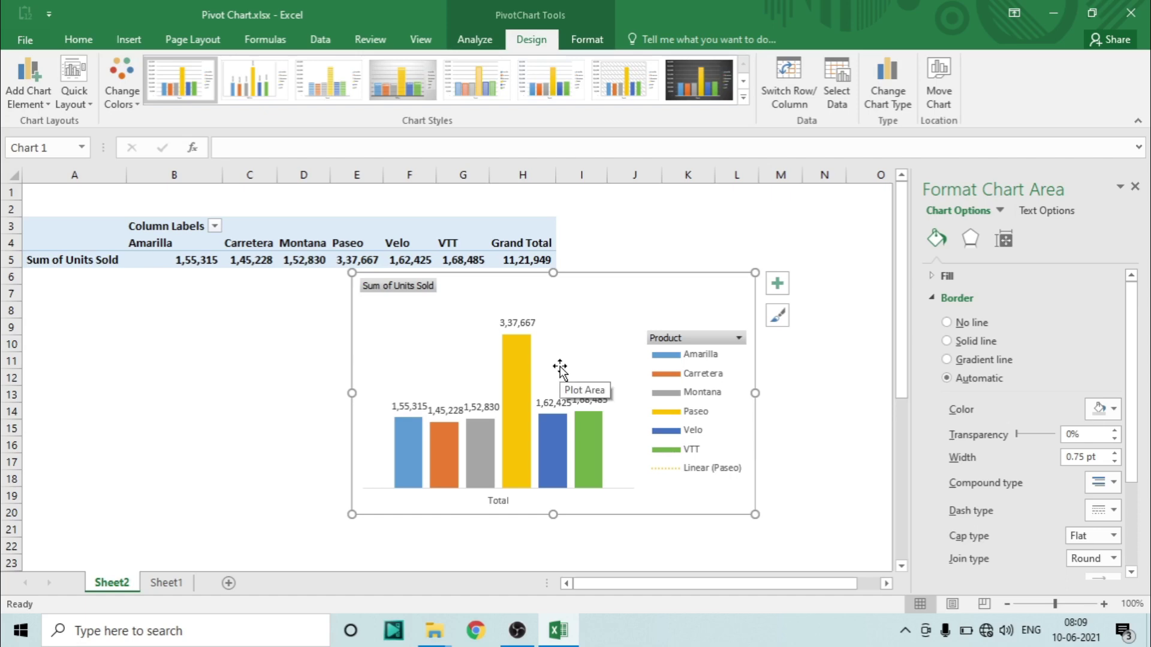
{"action": "left_click", "coordinate": [1134, 187]}
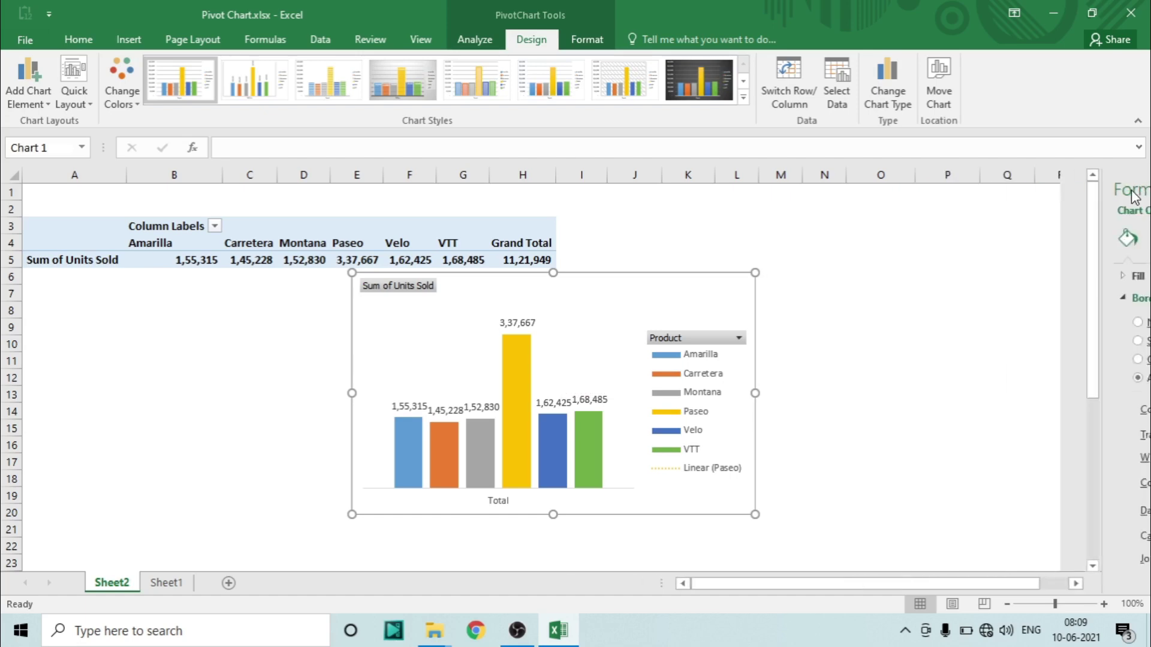
Show the field list for the units sold pivot table.
{"action": "left_click", "coordinate": [316, 252]}
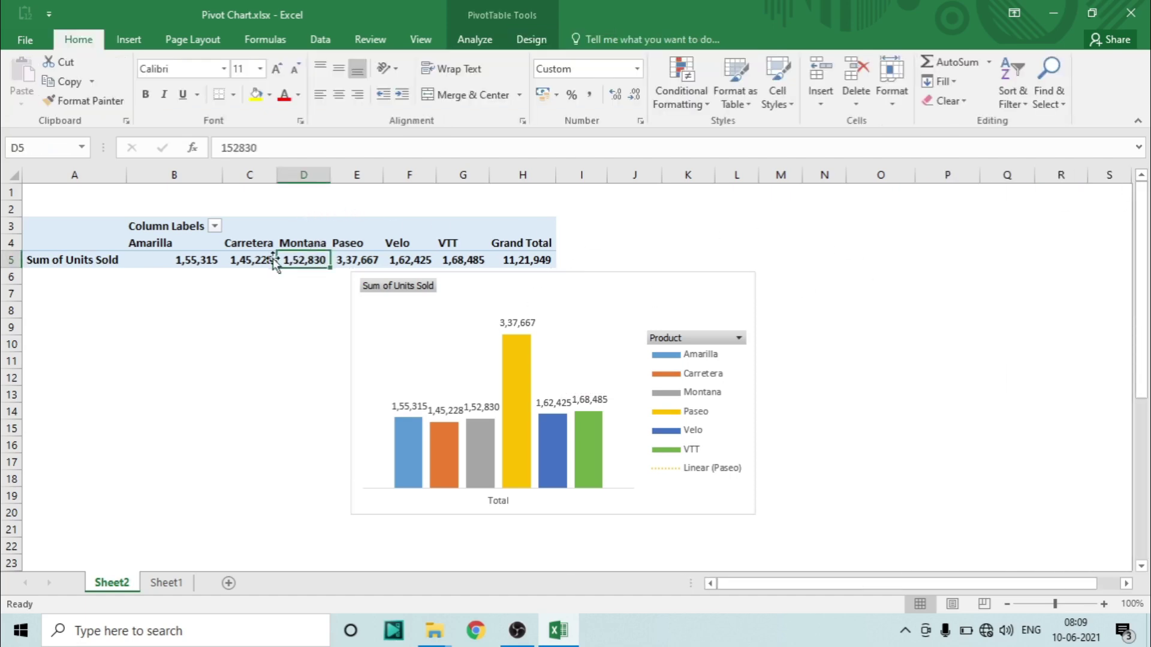
{"action": "mouse_move", "coordinate": [394, 260]}
{"action": "right_click", "coordinate": [313, 261]}
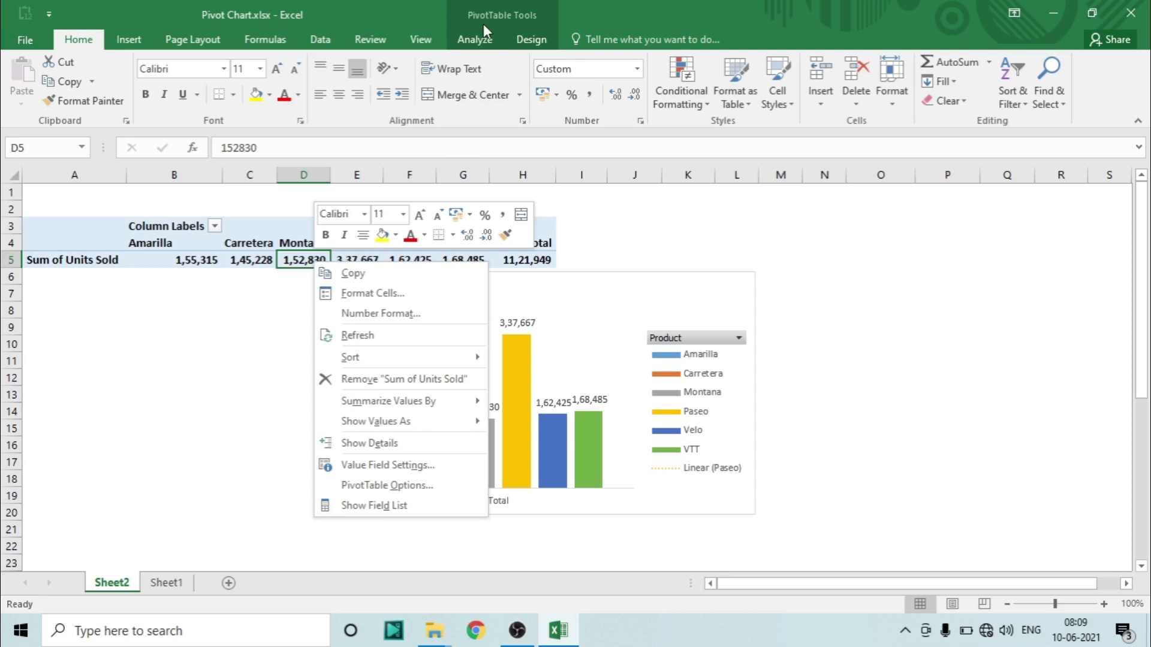
{"action": "left_click", "coordinate": [478, 46]}
{"action": "left_click", "coordinate": [477, 44]}
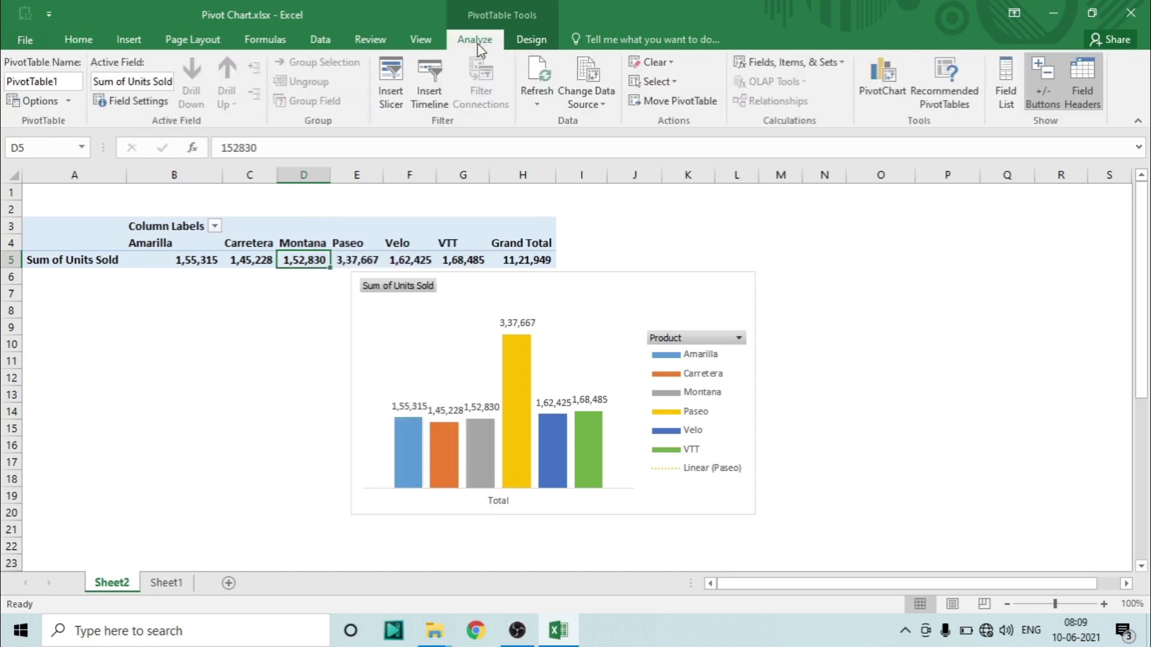
{"action": "left_click", "coordinate": [1012, 108]}
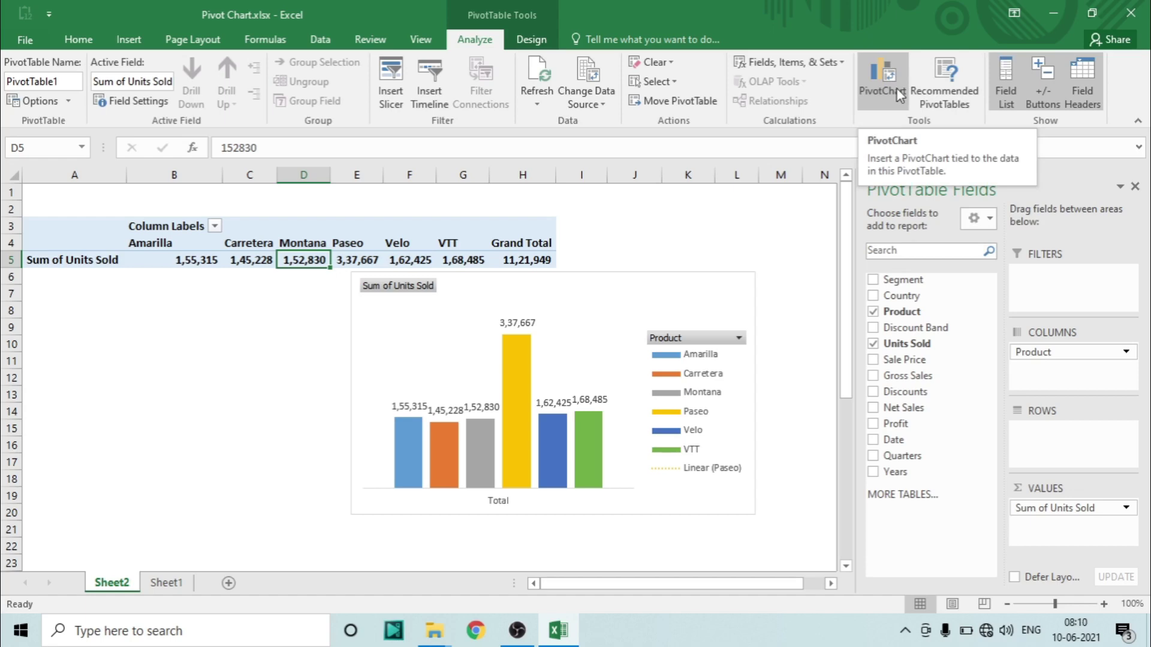
Move the Product field of the pivot table from Columns to Rows.
{"action": "left_click", "coordinate": [532, 286]}
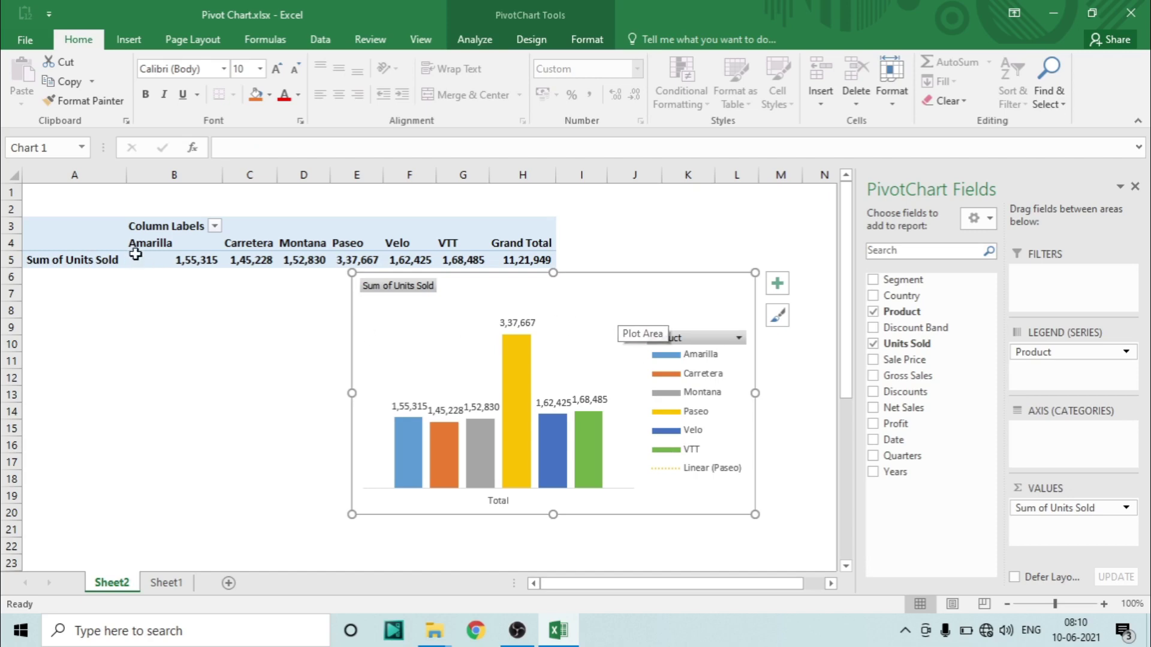
{"action": "mouse_move", "coordinate": [157, 257]}
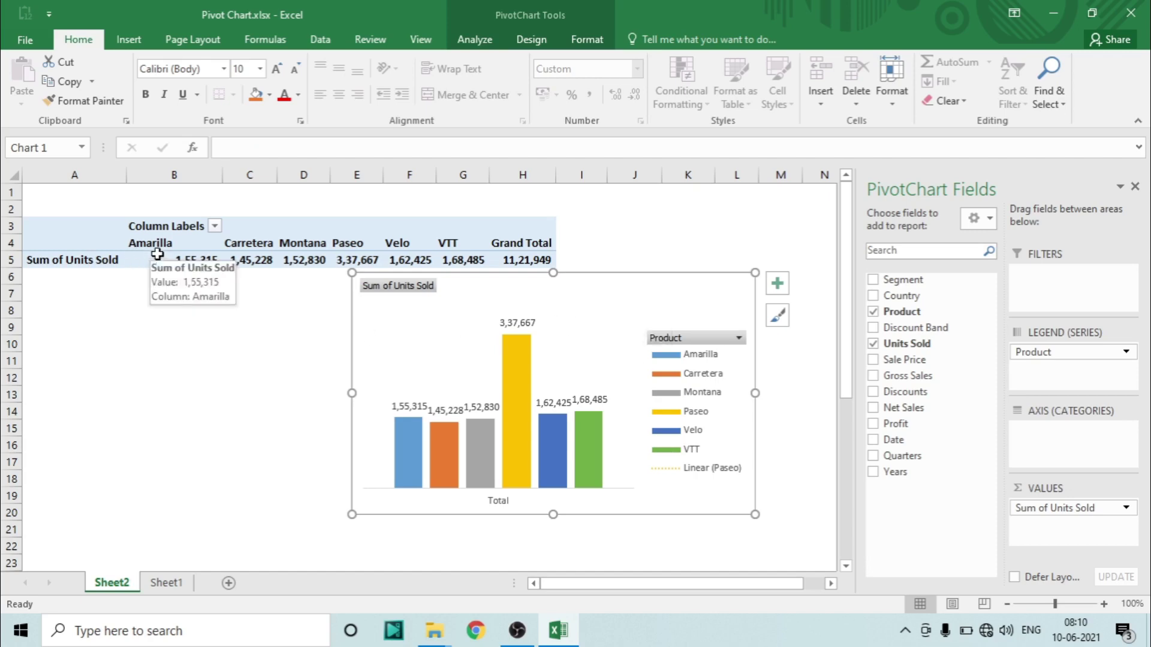
{"action": "left_click_drag", "start_coordinate": [158, 245], "coordinate": [445, 255]}
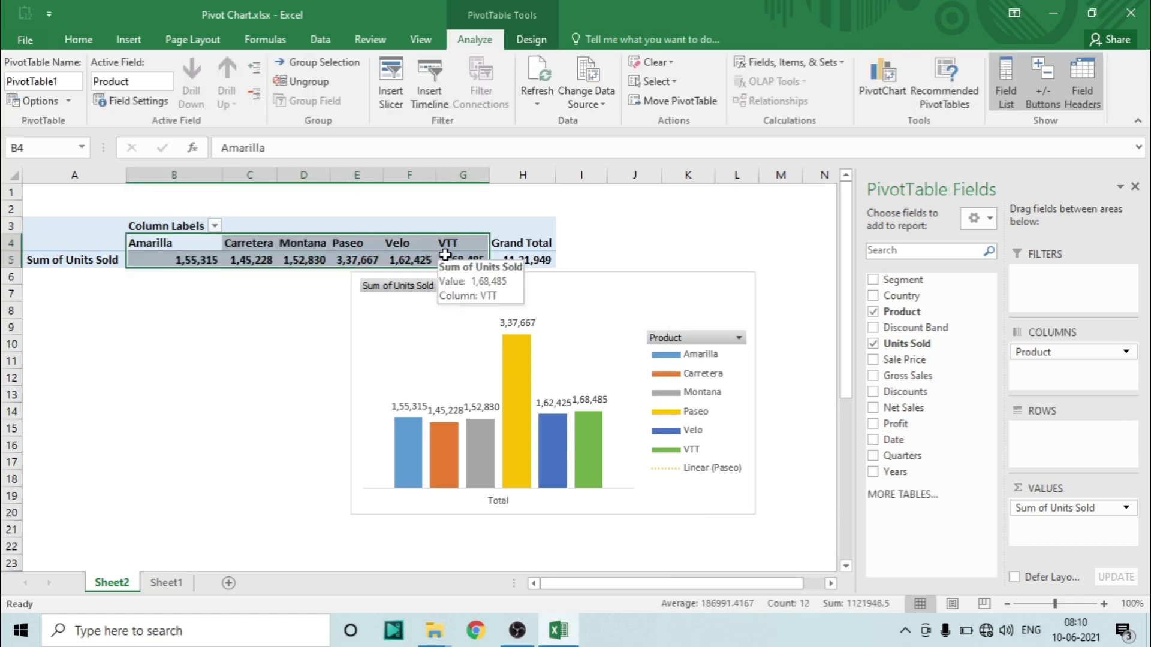
{"action": "left_click_drag", "start_coordinate": [179, 259], "coordinate": [469, 255]}
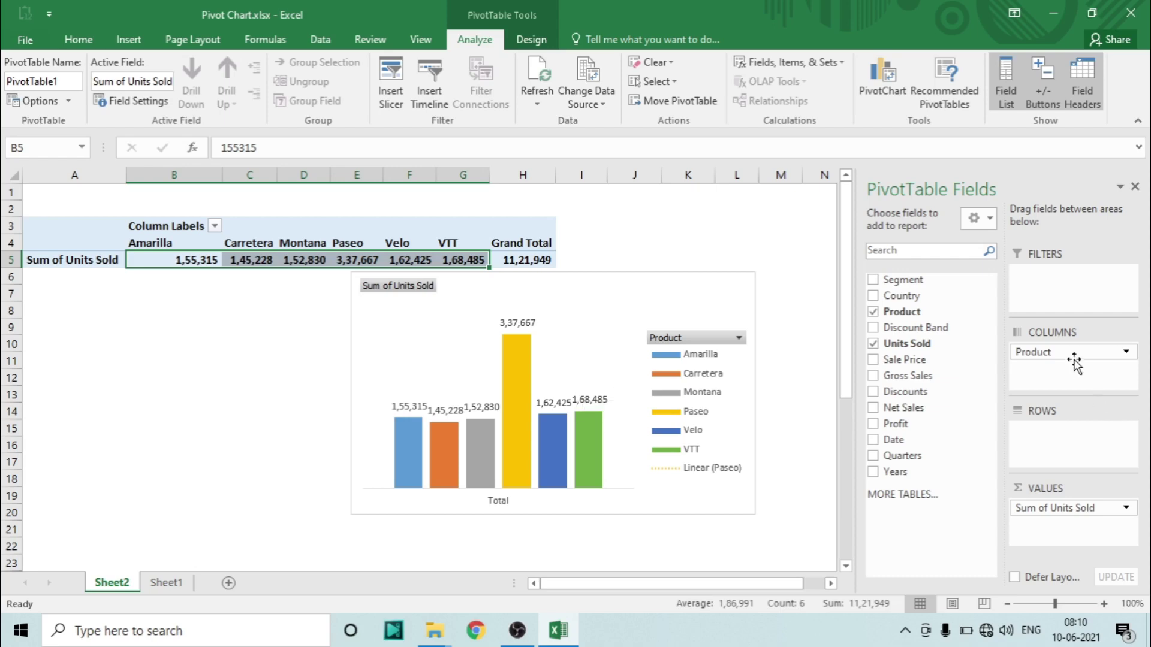
{"action": "left_click_drag", "start_coordinate": [1077, 355], "coordinate": [1083, 445]}
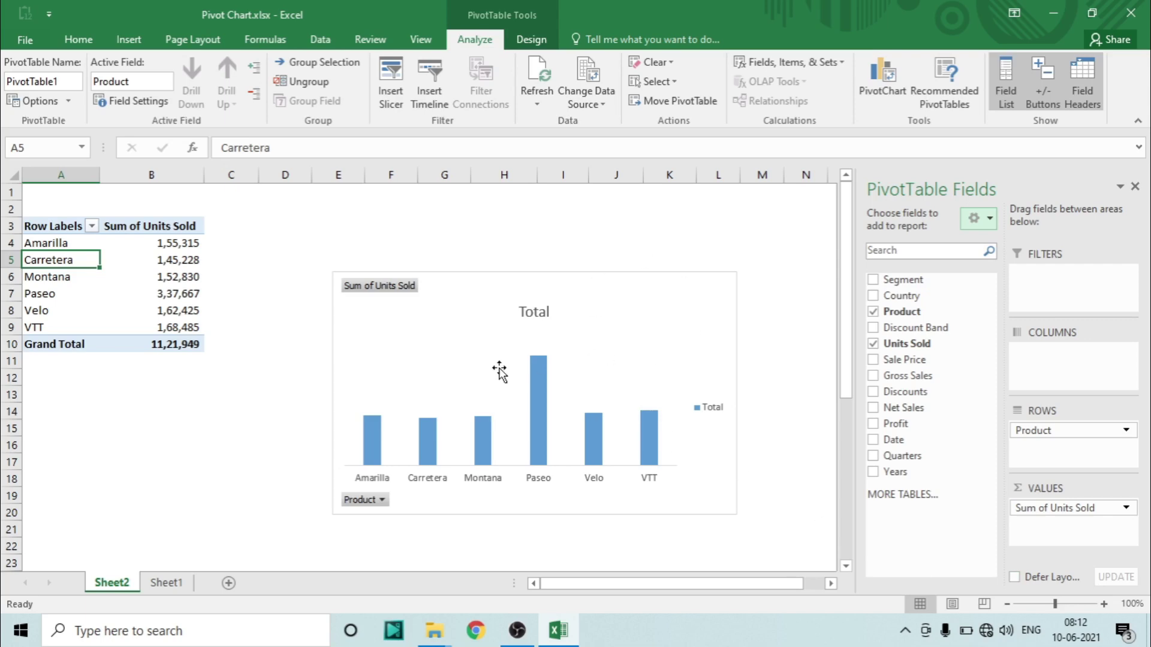
Switch the pivot chart's rows and columns, and switch them back so the products are the axis categories.
{"action": "left_click", "coordinate": [532, 37]}
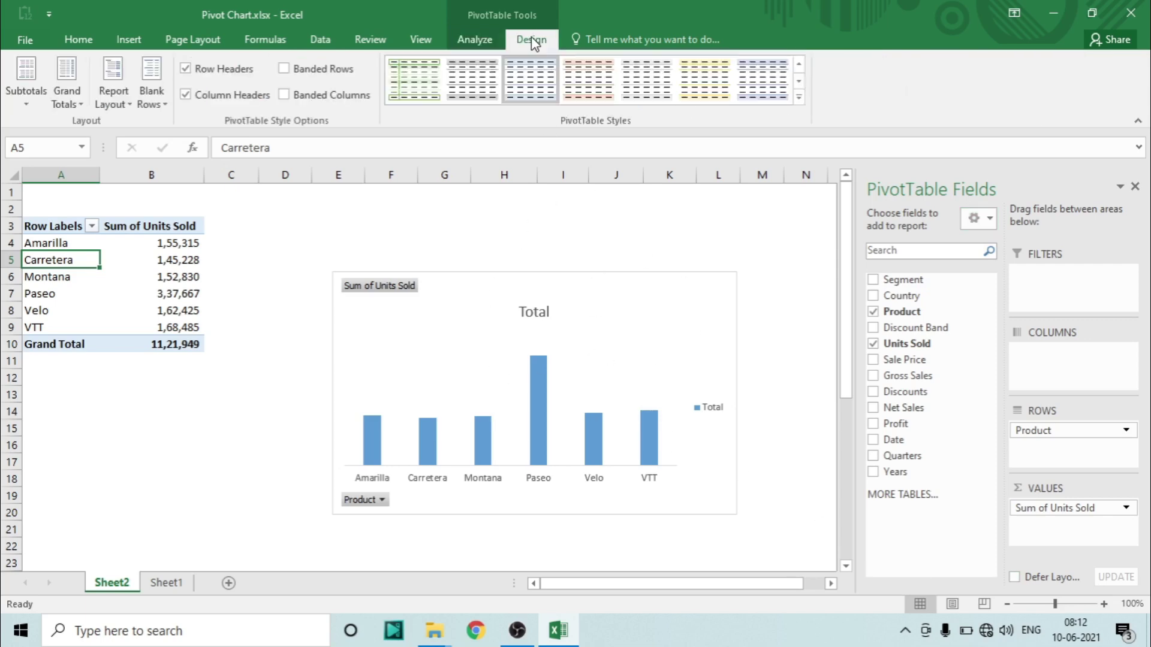
{"action": "left_click", "coordinate": [482, 39]}
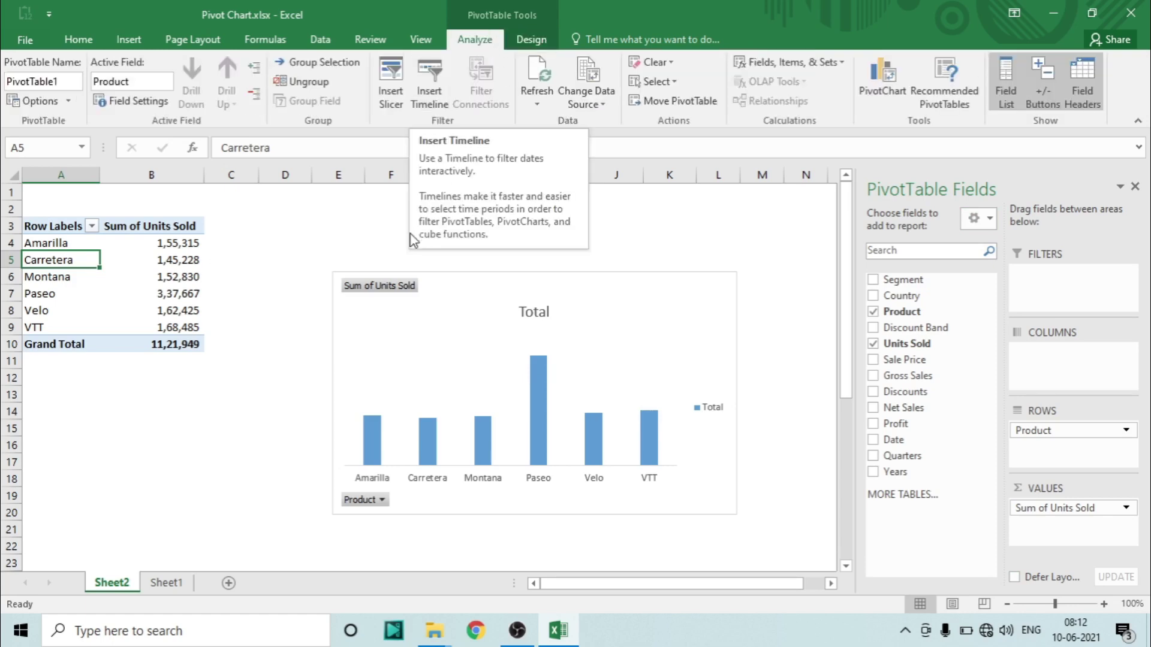
{"action": "left_click", "coordinate": [488, 300]}
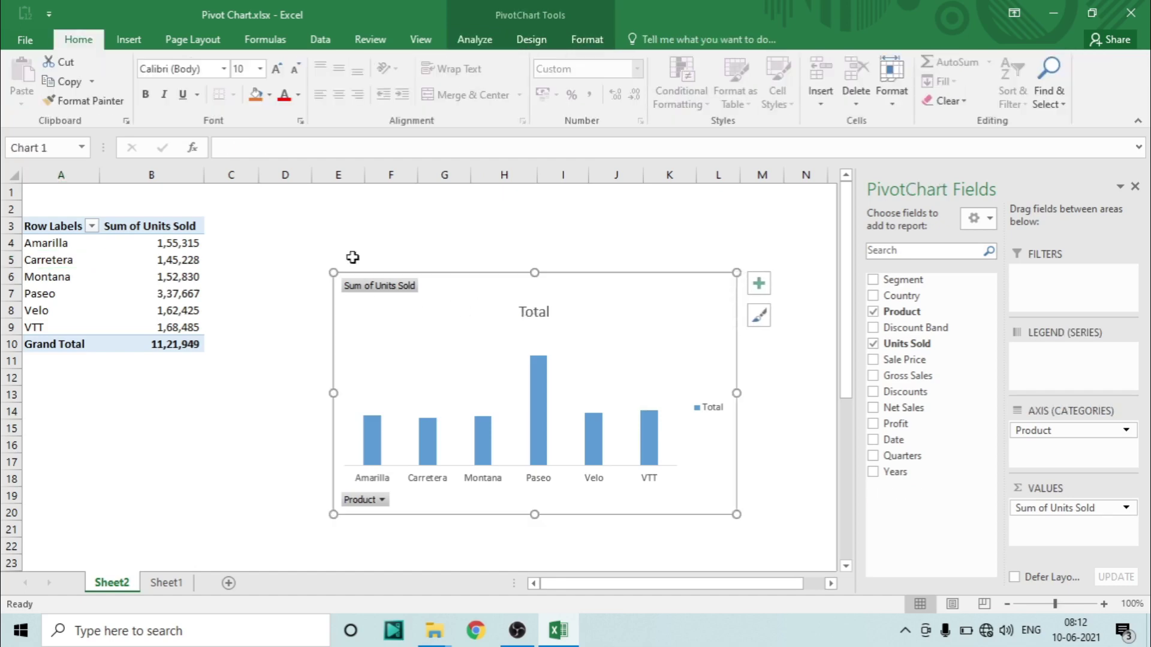
{"action": "left_click", "coordinate": [519, 44]}
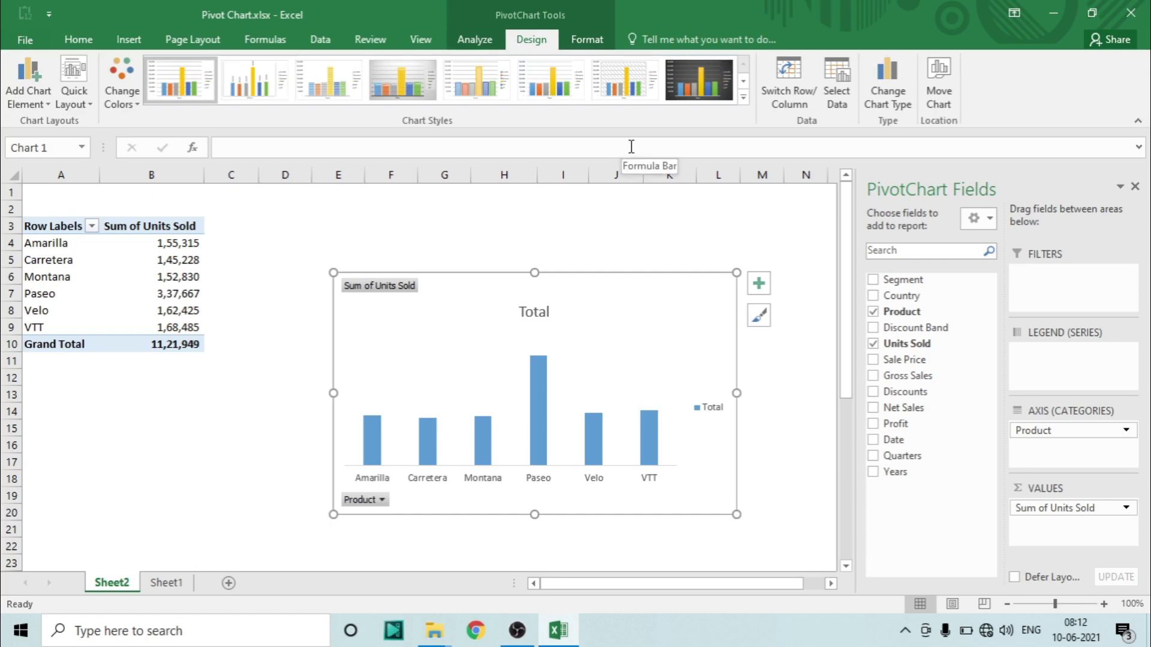
{"action": "left_click", "coordinate": [790, 103]}
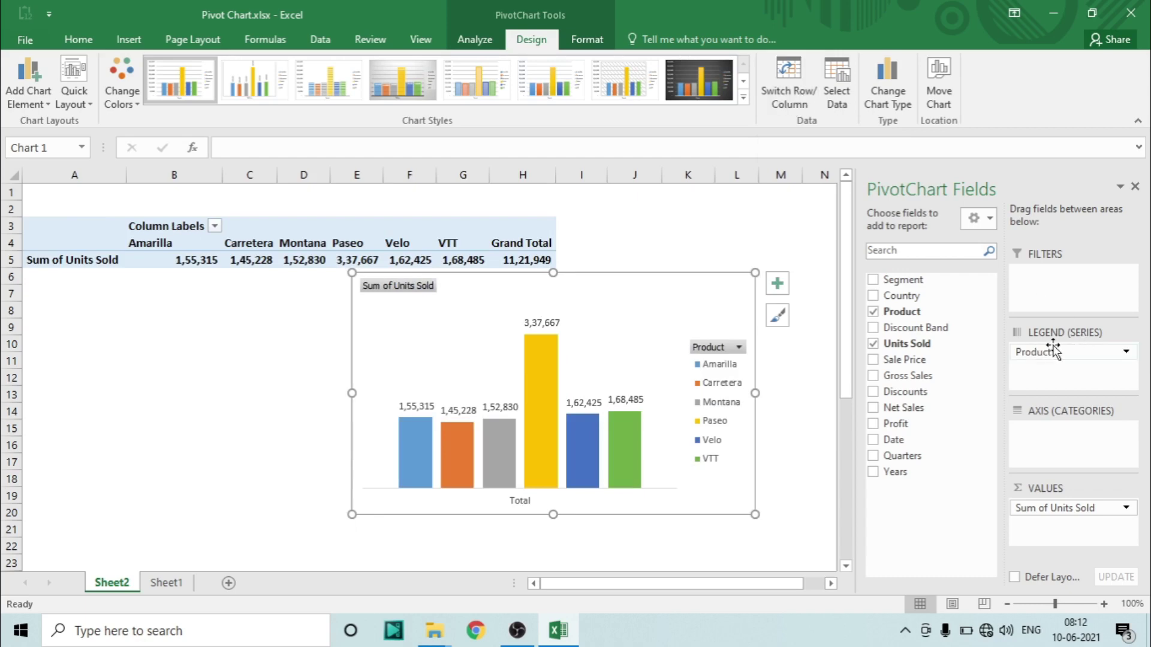
{"action": "left_click", "coordinate": [807, 98]}
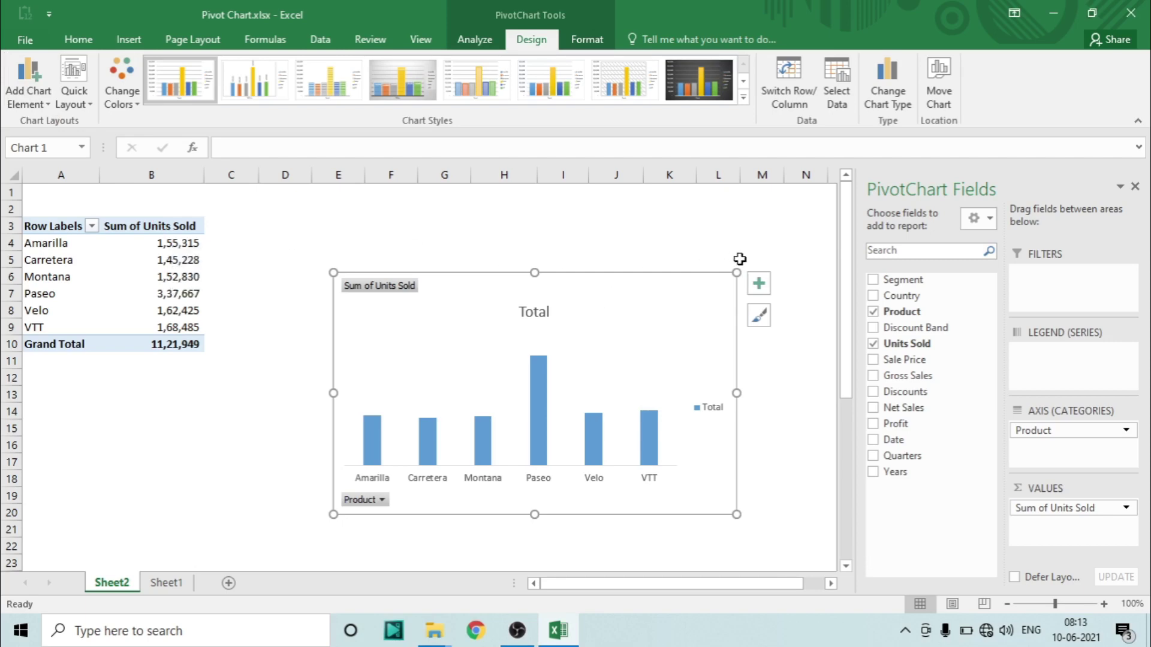
{"action": "mouse_move", "coordinate": [739, 259]}
{"action": "left_mouse_down"}
{"action": "mouse_move", "coordinate": [777, 302]}
{"action": "mouse_move", "coordinate": [844, 339]}
{"action": "left_mouse_up"}
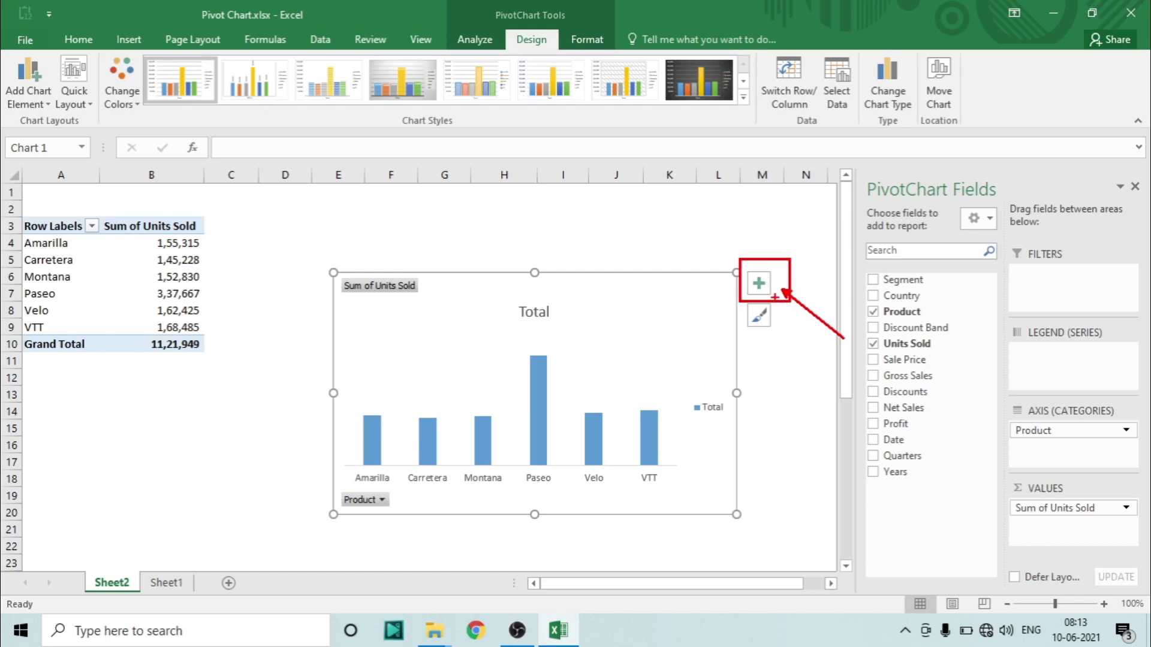
{"action": "key", "text": "Escape"}
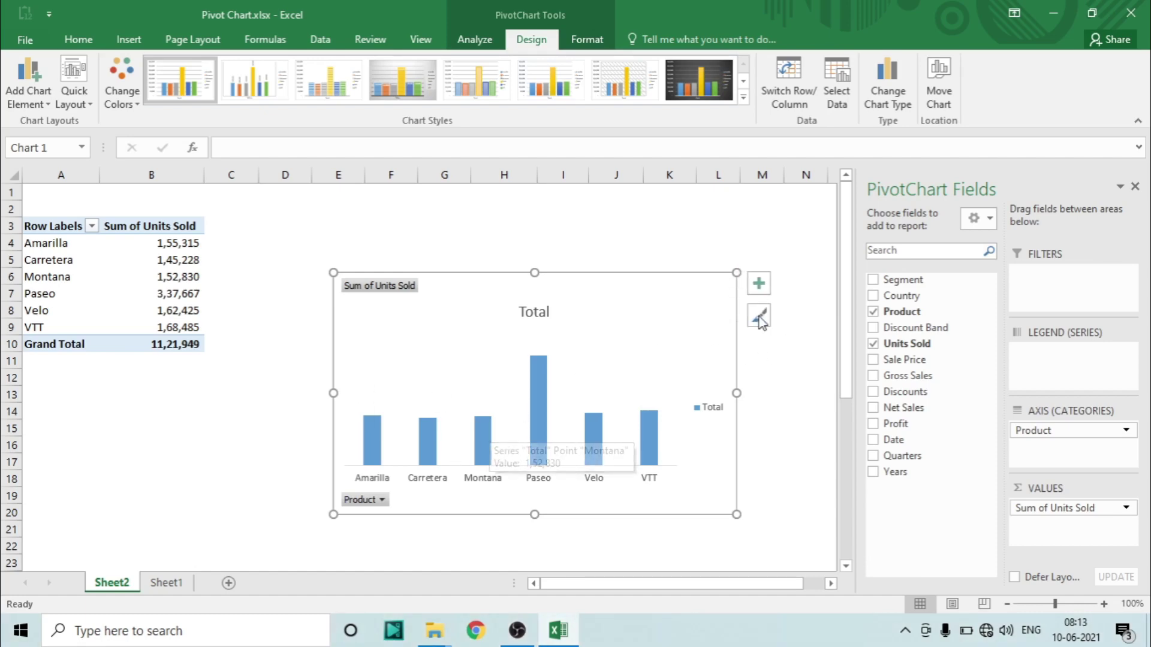
Add data labels to the bars of the pivot chart and deselect the chart.
{"action": "left_click", "coordinate": [759, 287]}
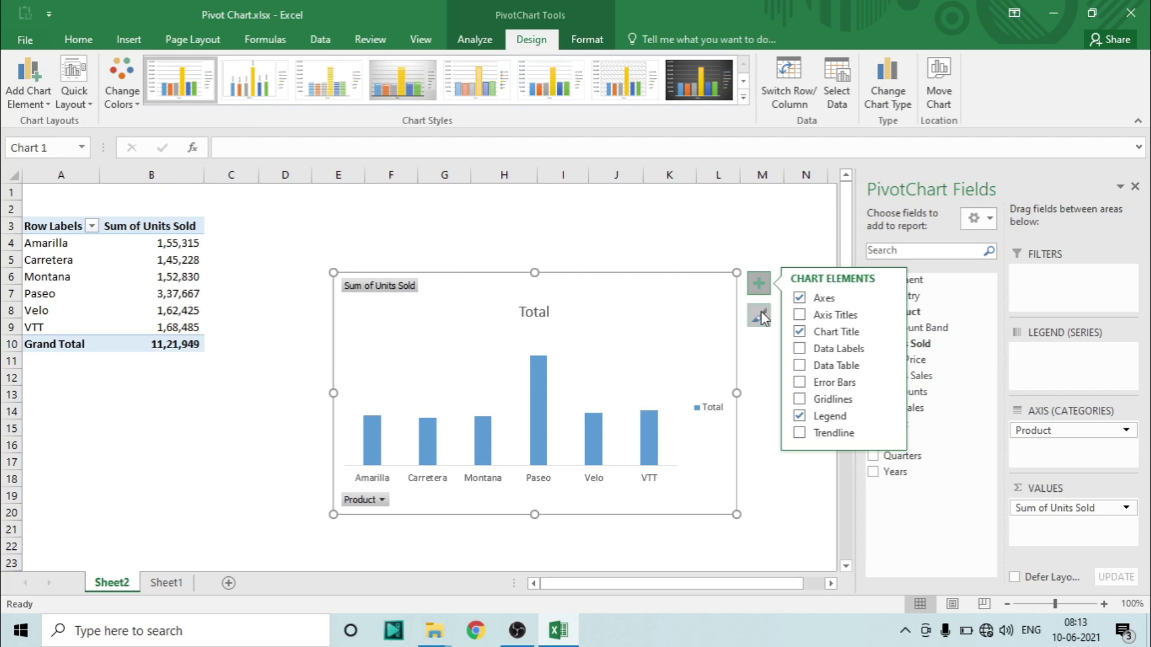
{"action": "left_click", "coordinate": [800, 349]}
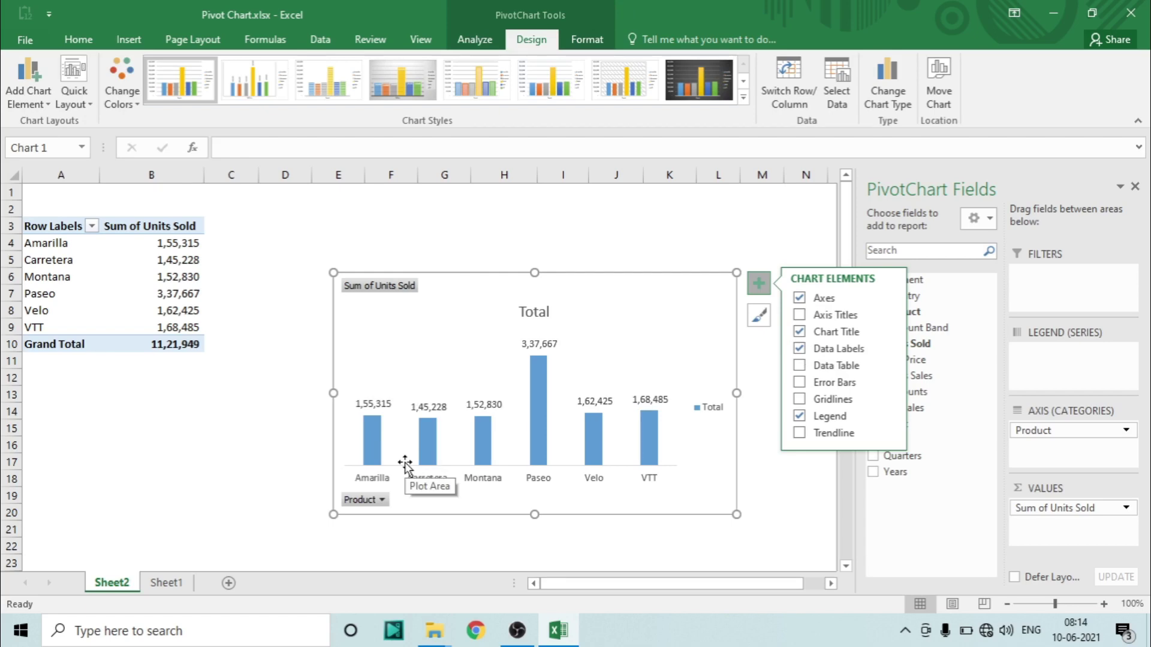
{"action": "left_click", "coordinate": [297, 467]}
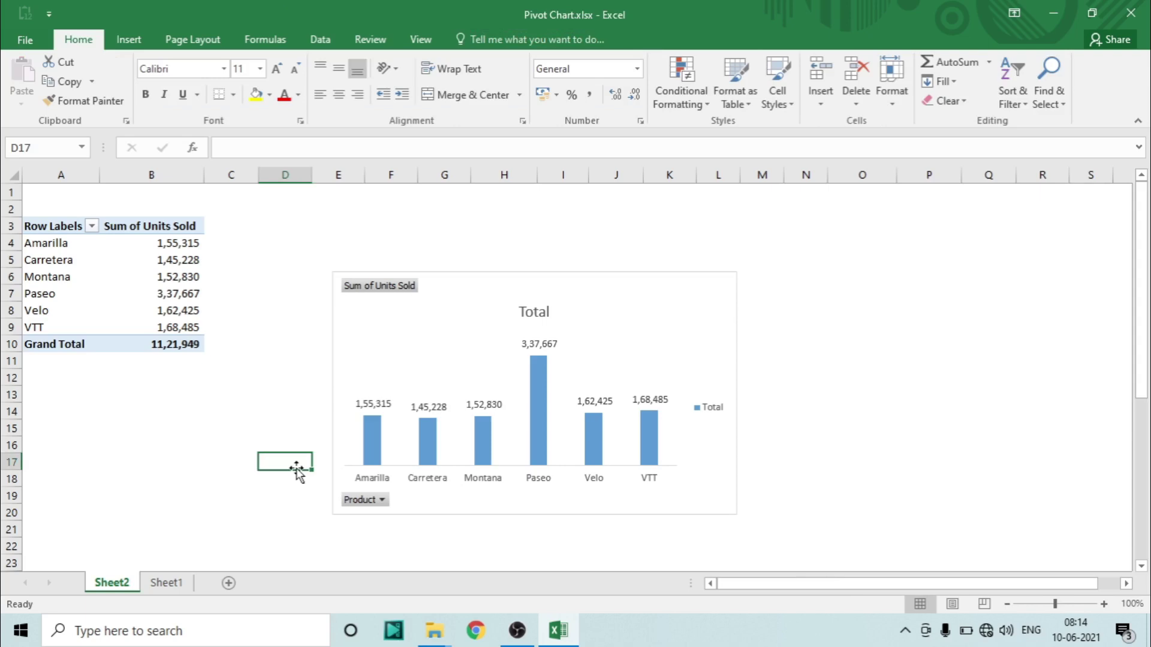
Add a linear trendline for the Total series of the pivot chart.
{"action": "left_click", "coordinate": [379, 333]}
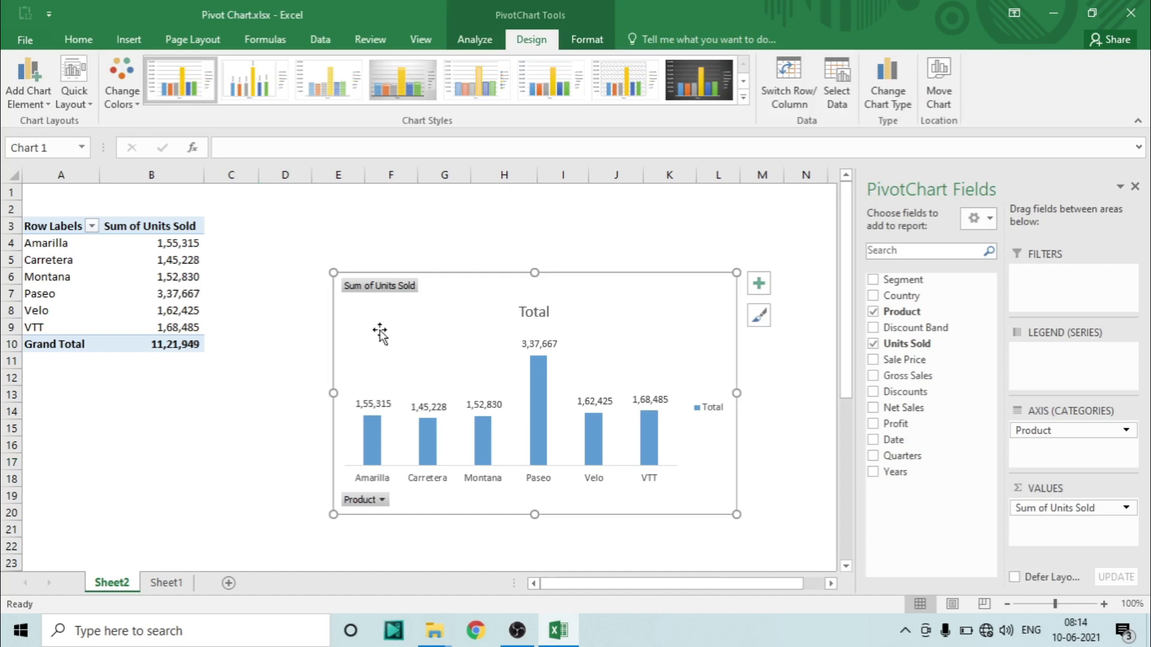
{"action": "left_click", "coordinate": [48, 105]}
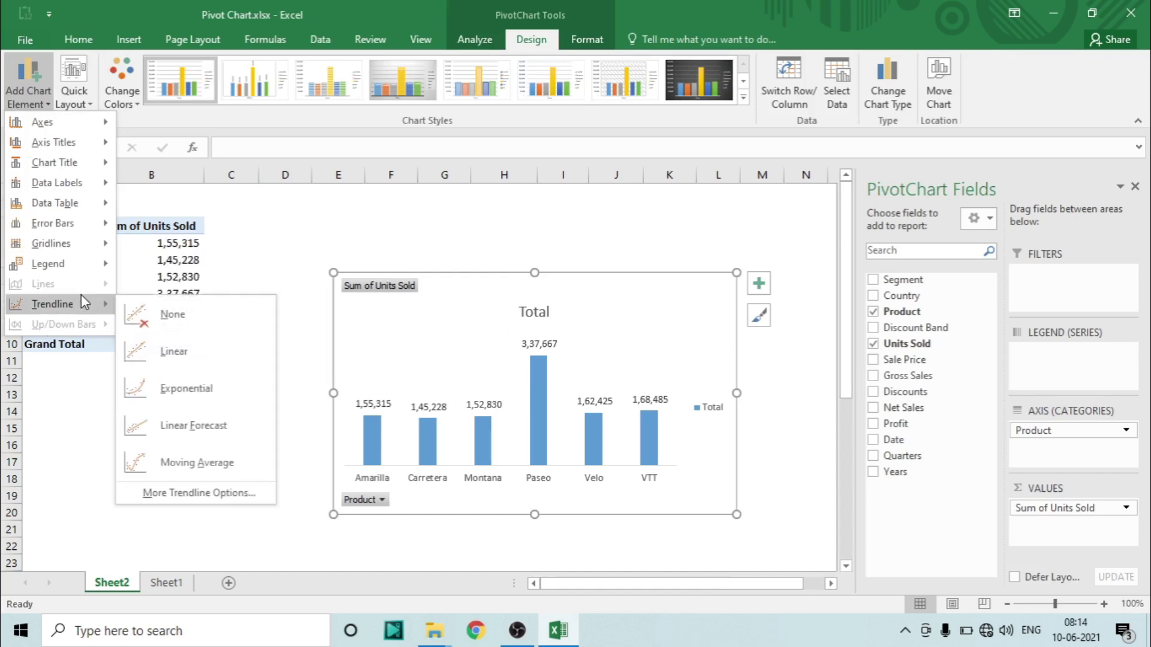
{"action": "left_click", "coordinate": [759, 284]}
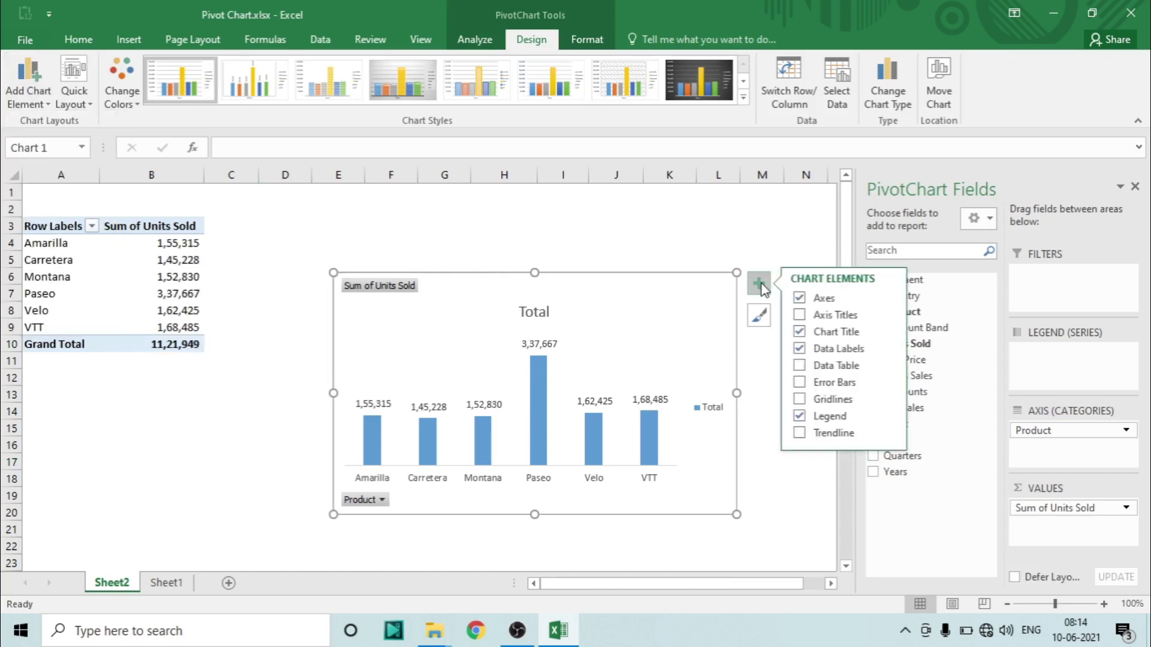
{"action": "left_click", "coordinate": [799, 434]}
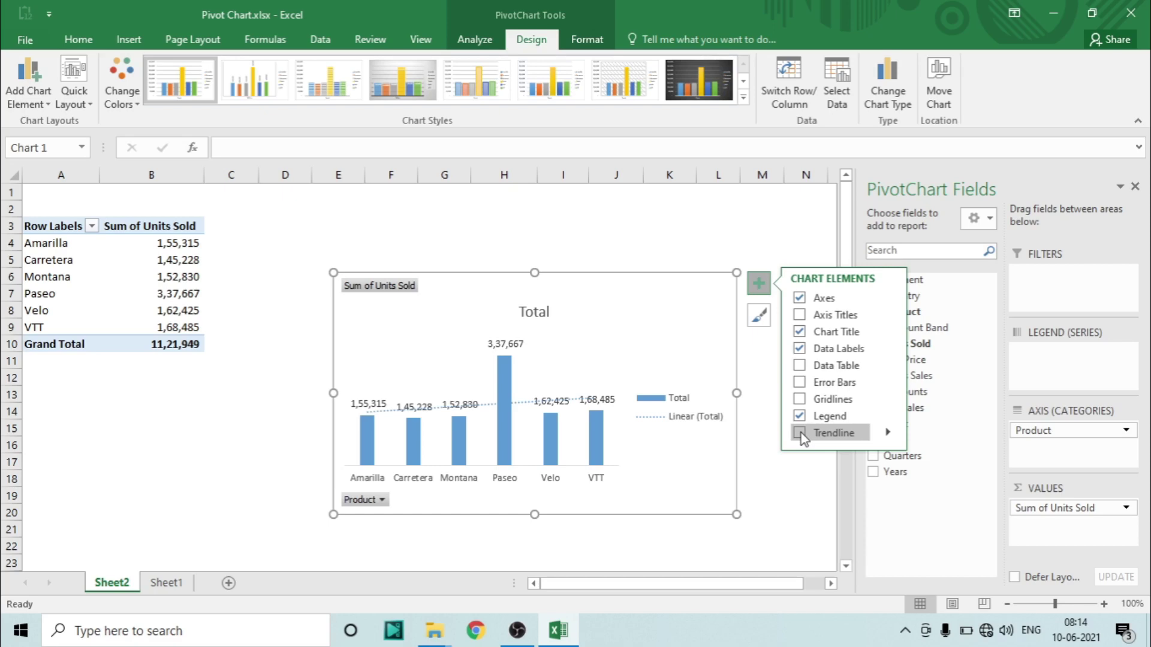
Add a two-period moving average trendline and a linear trendline to the pivot chart.
{"action": "left_click", "coordinate": [888, 432]}
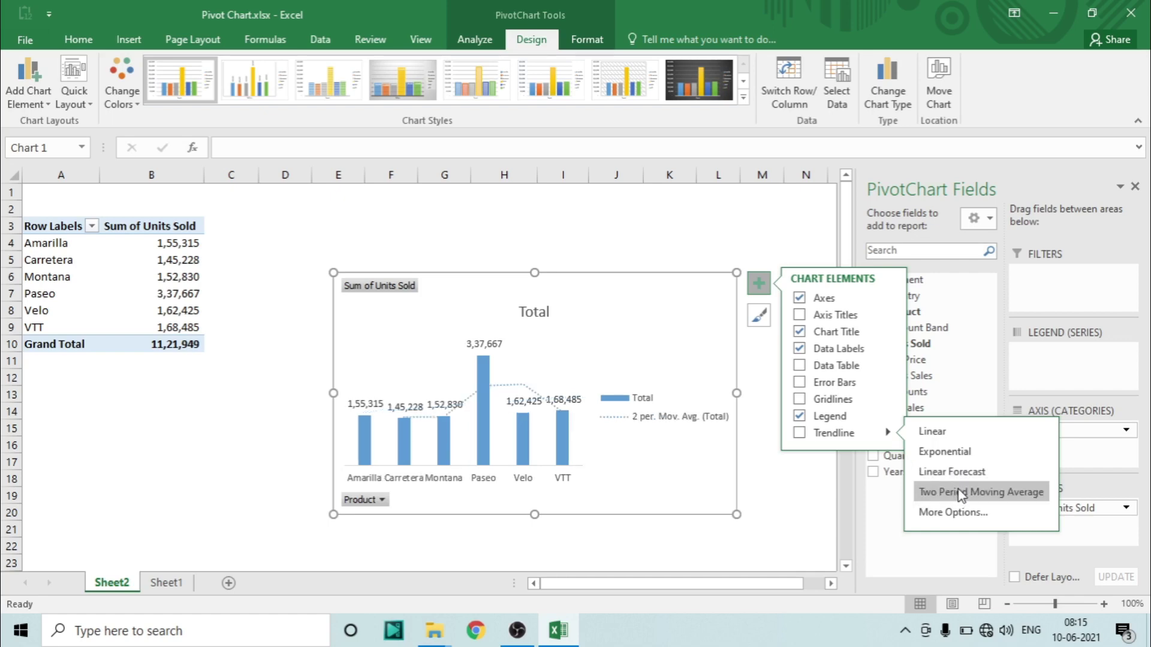
{"action": "left_click", "coordinate": [961, 495]}
{"action": "left_click", "coordinate": [952, 434]}
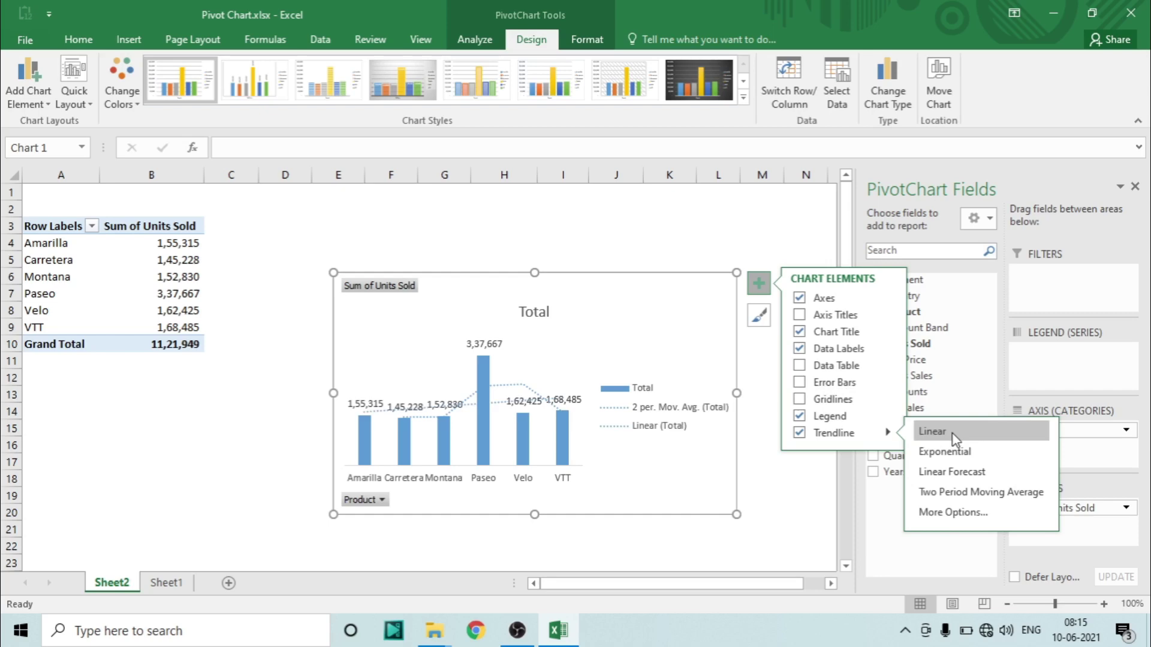
Delete the two-period moving average trendline from the pivot chart and deselect the chart.
{"action": "left_click", "coordinate": [965, 473]}
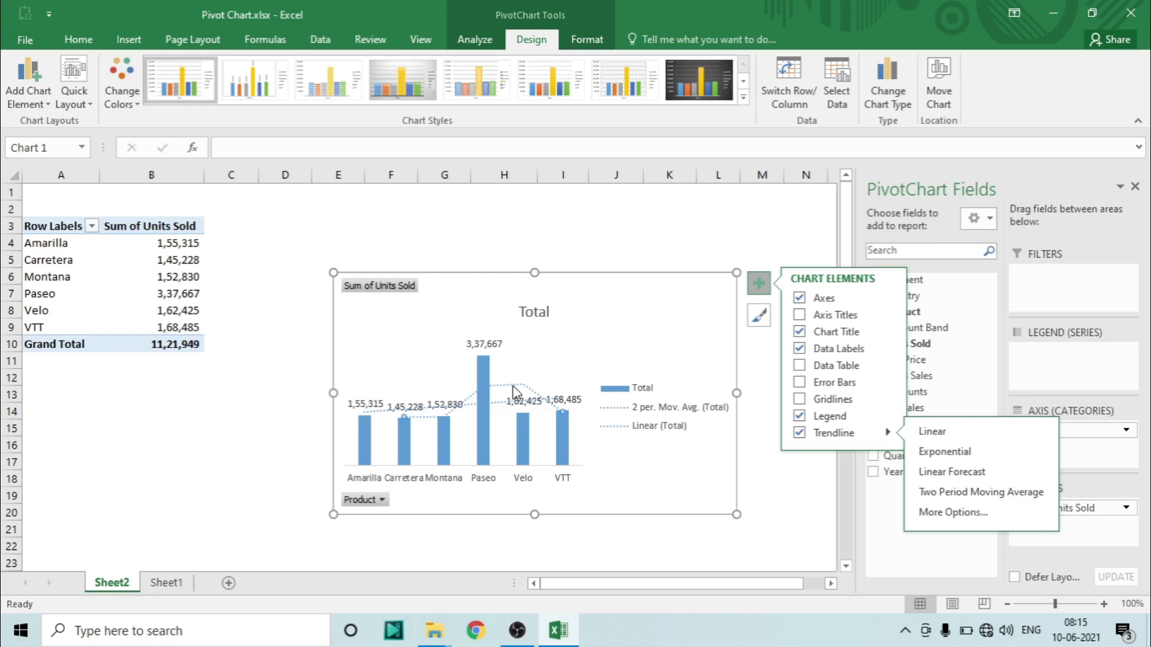
{"action": "key", "text": "Delete"}
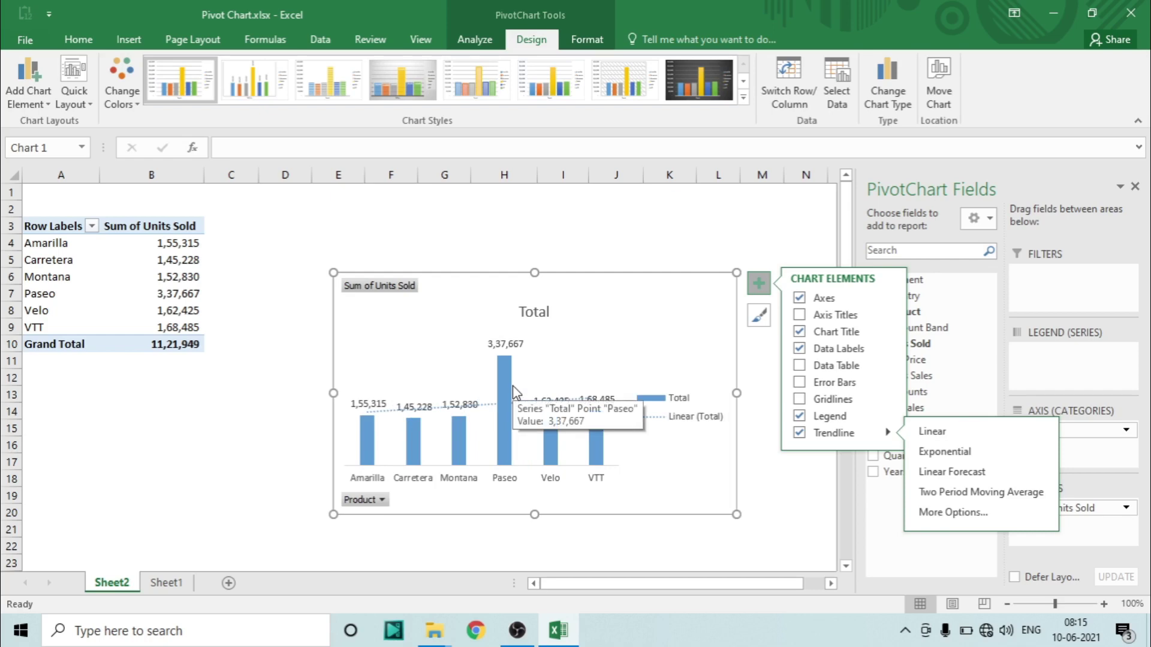
{"action": "left_click", "coordinate": [306, 393]}
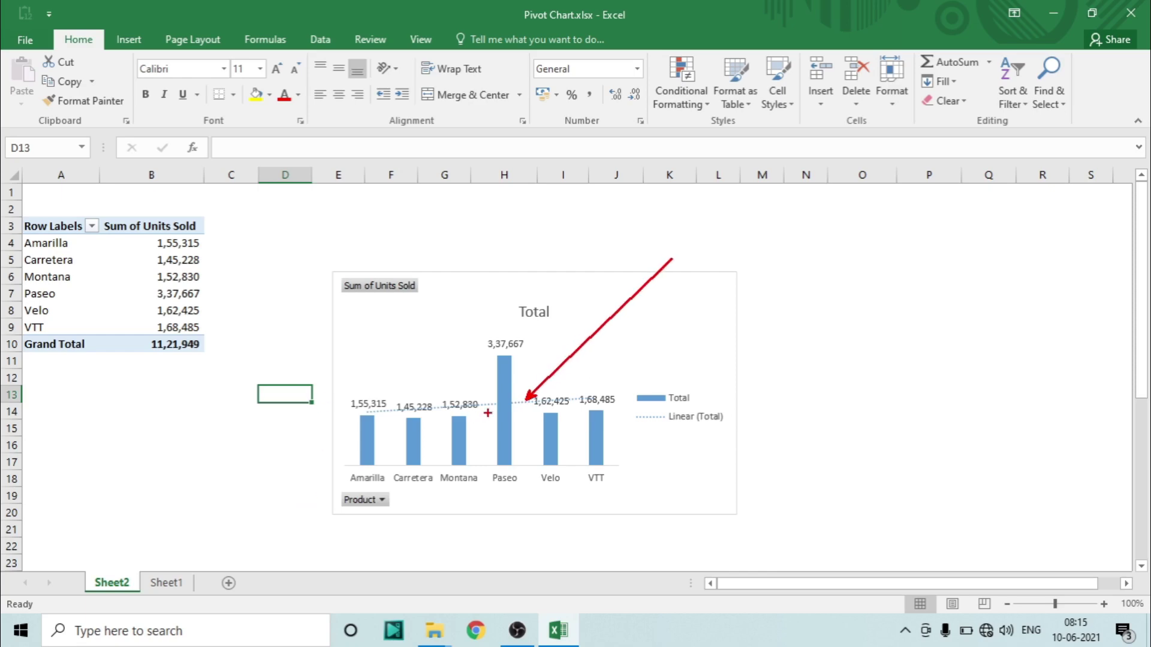
Open the linear trendline's formatting options, try the exponential, logarithmic, polynomial, power and moving average types, and set the type back to Linear.
{"action": "left_click", "coordinate": [524, 409]}
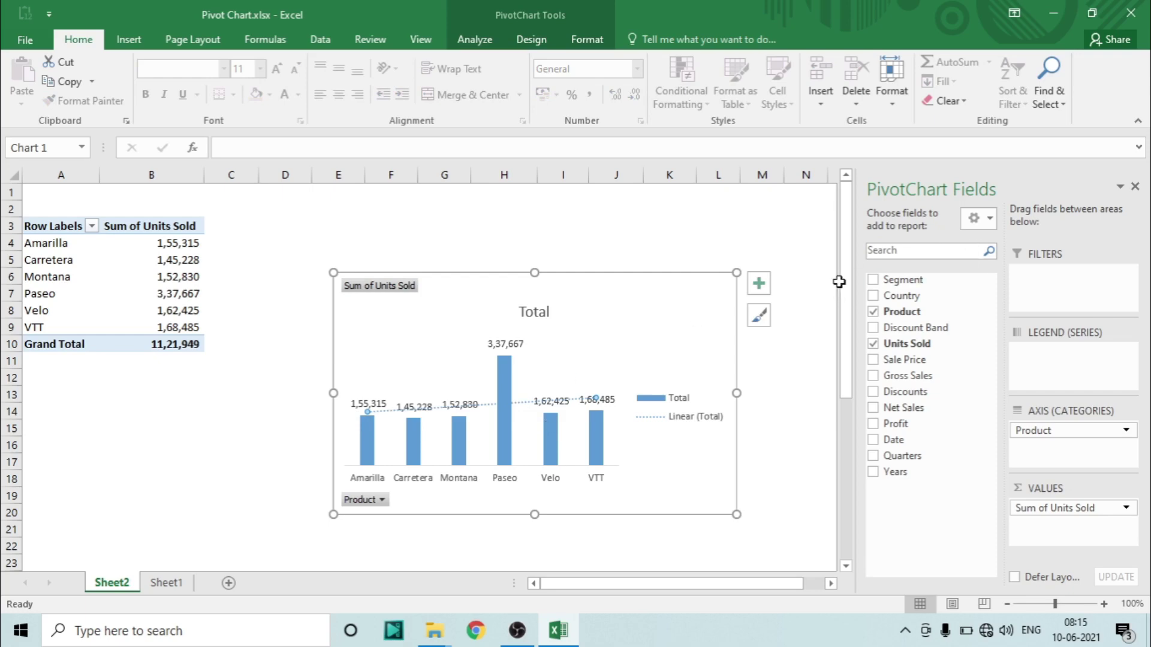
{"action": "double_click", "coordinate": [522, 408]}
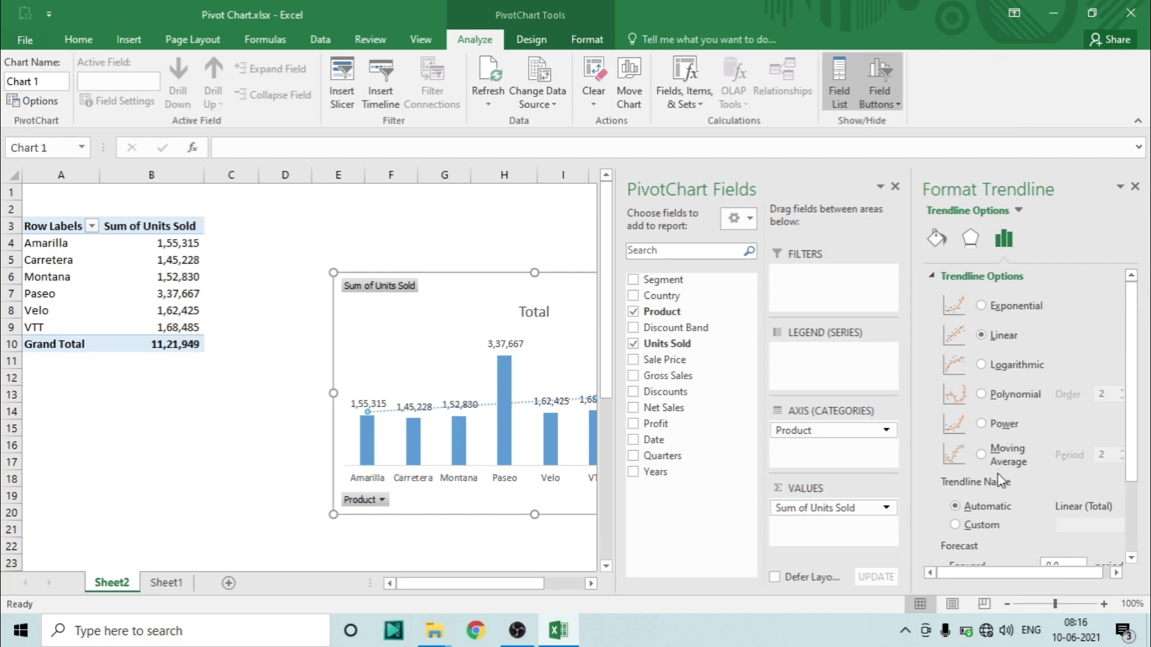
{"action": "left_click", "coordinate": [982, 306]}
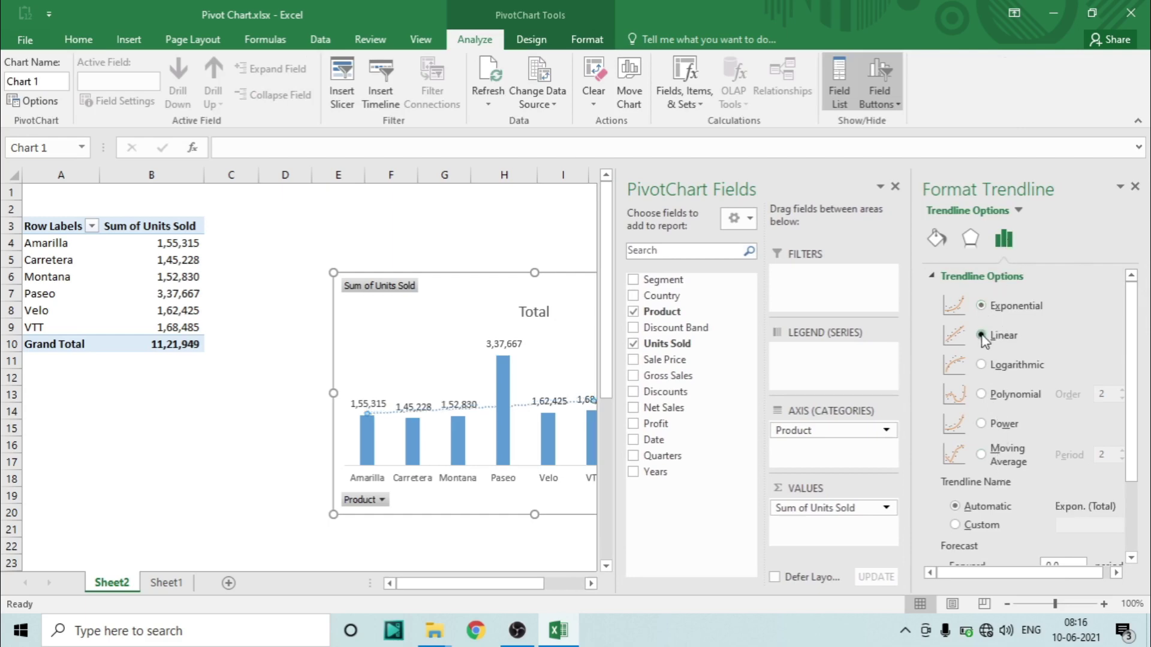
{"action": "left_click", "coordinate": [981, 336]}
{"action": "left_click", "coordinate": [982, 365]}
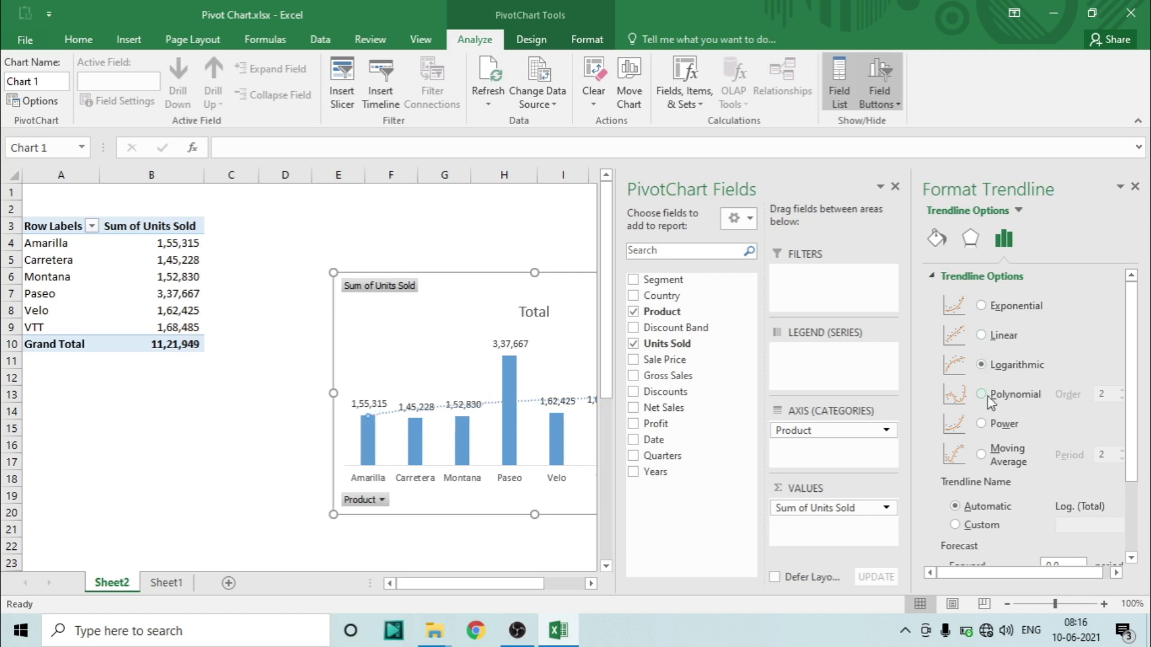
{"action": "left_click", "coordinate": [981, 395]}
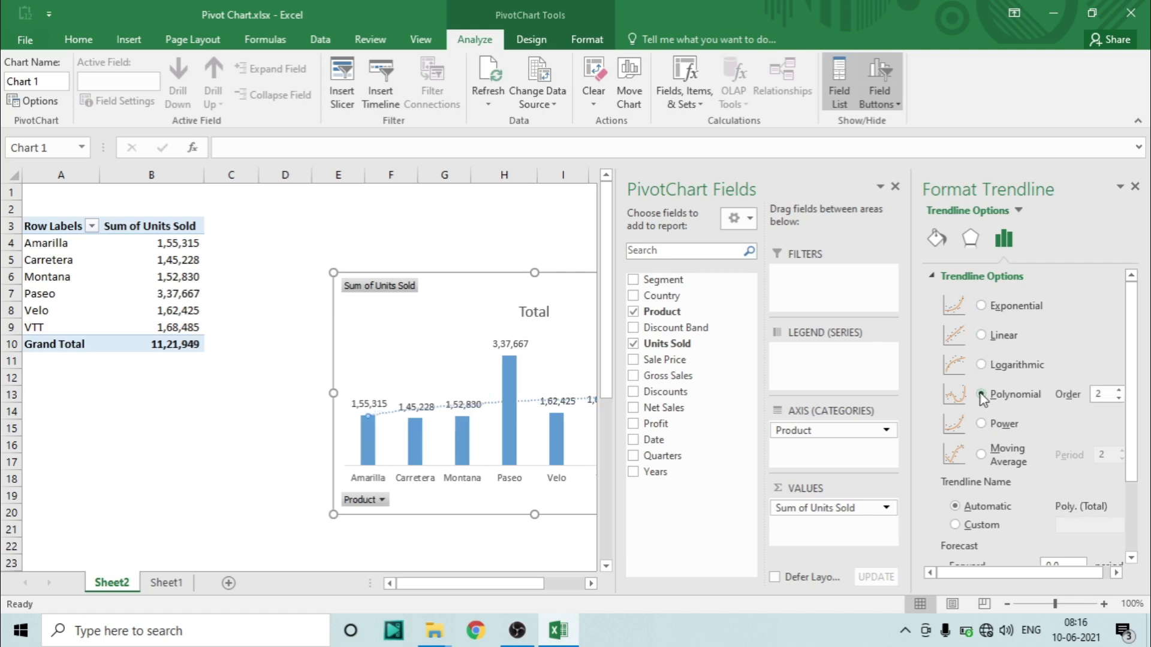
{"action": "left_click", "coordinate": [982, 423]}
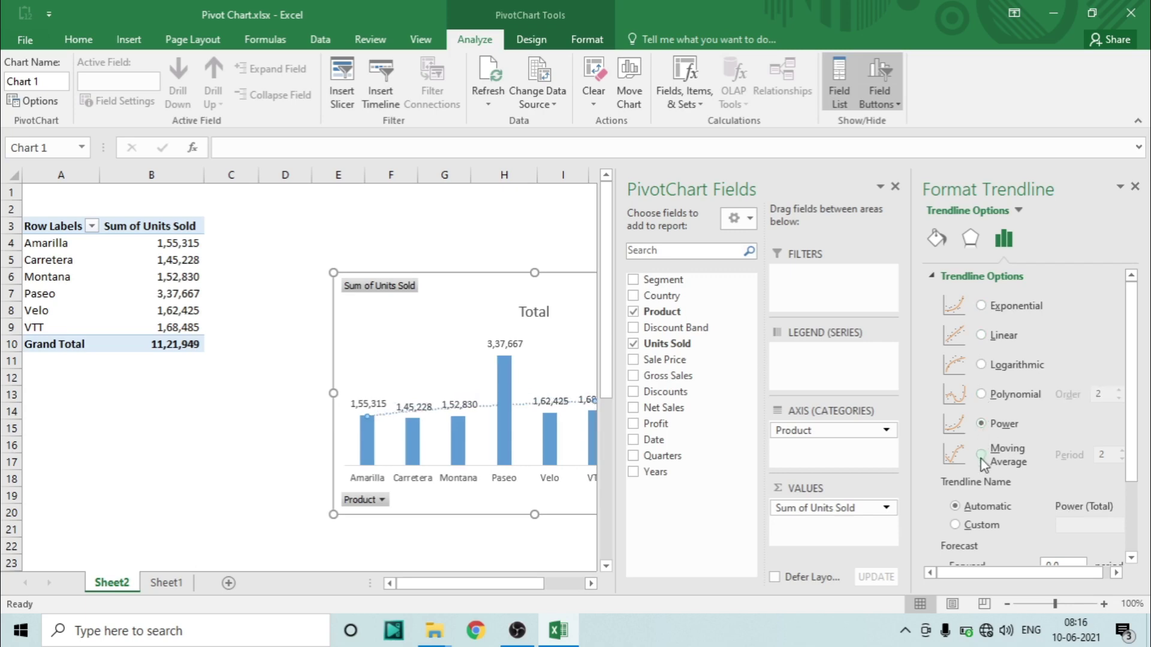
{"action": "left_click", "coordinate": [981, 454]}
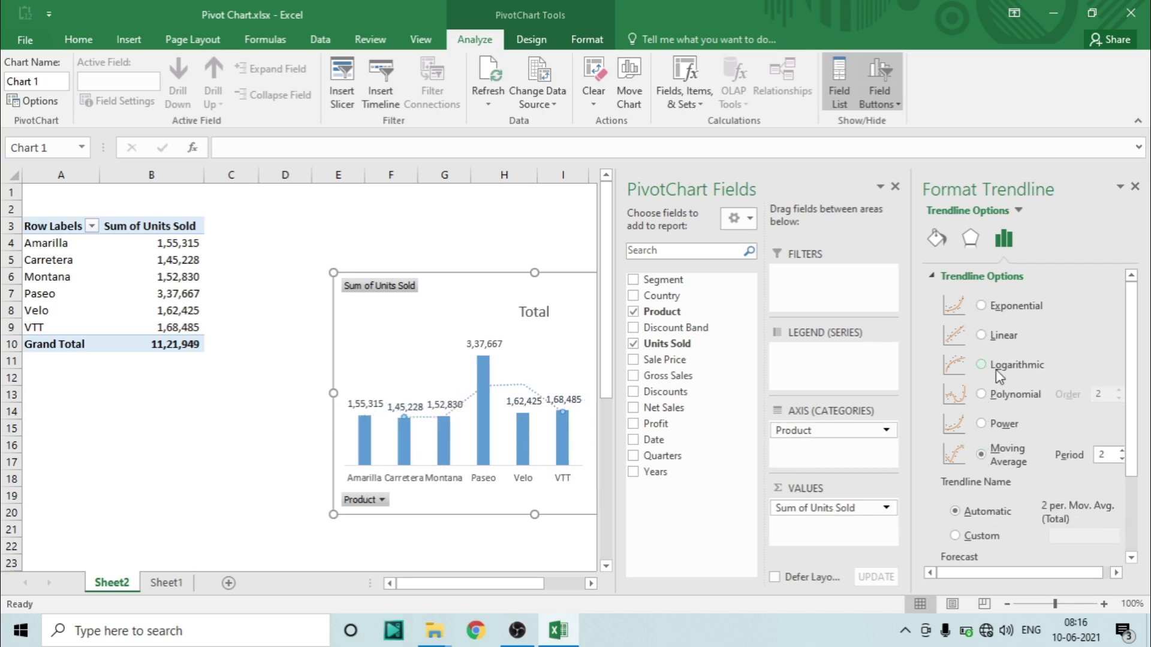
{"action": "left_click", "coordinate": [981, 336]}
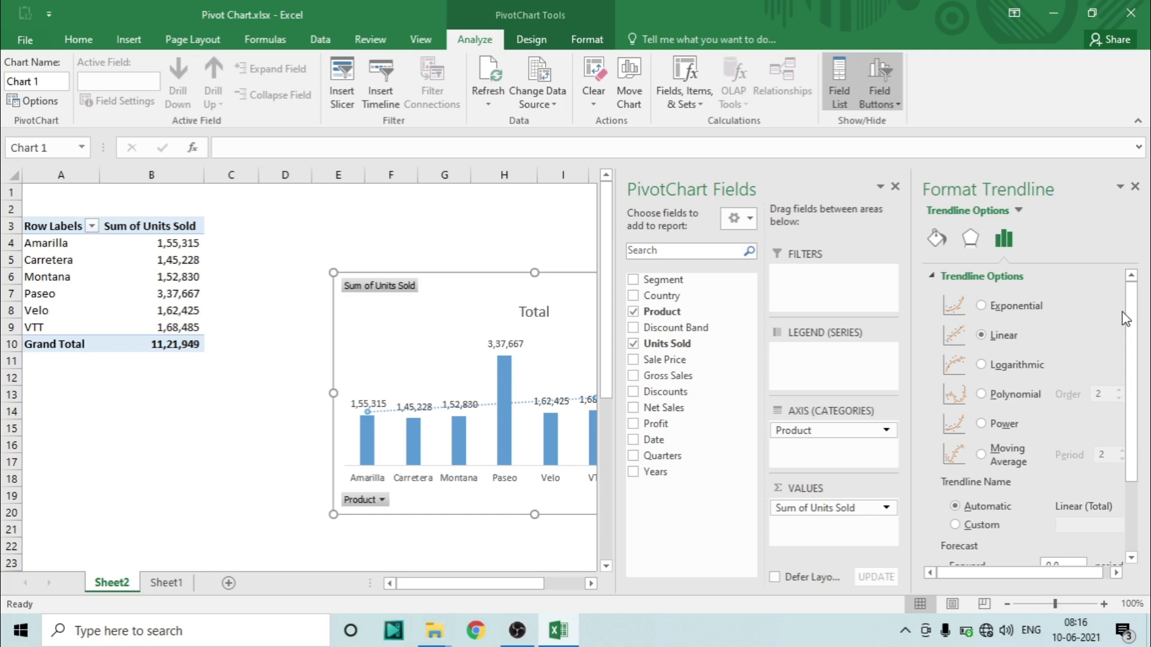
Set the trendline's line color to the standard red and deselect the chart.
{"action": "left_click", "coordinate": [937, 240]}
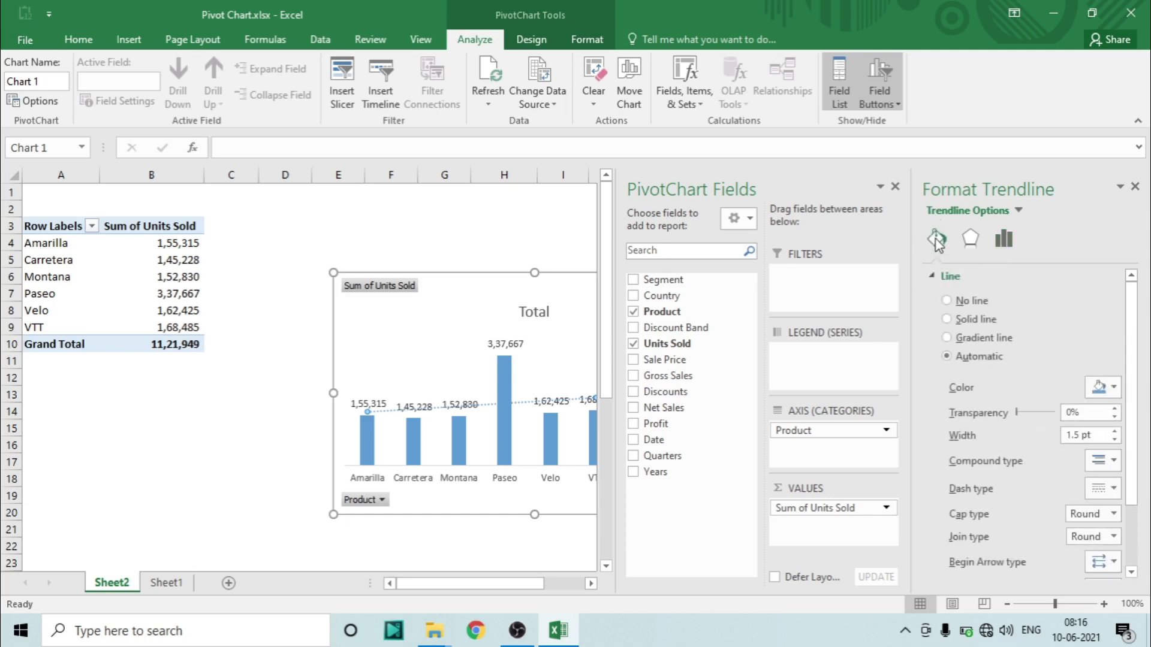
{"action": "left_click", "coordinate": [1114, 387]}
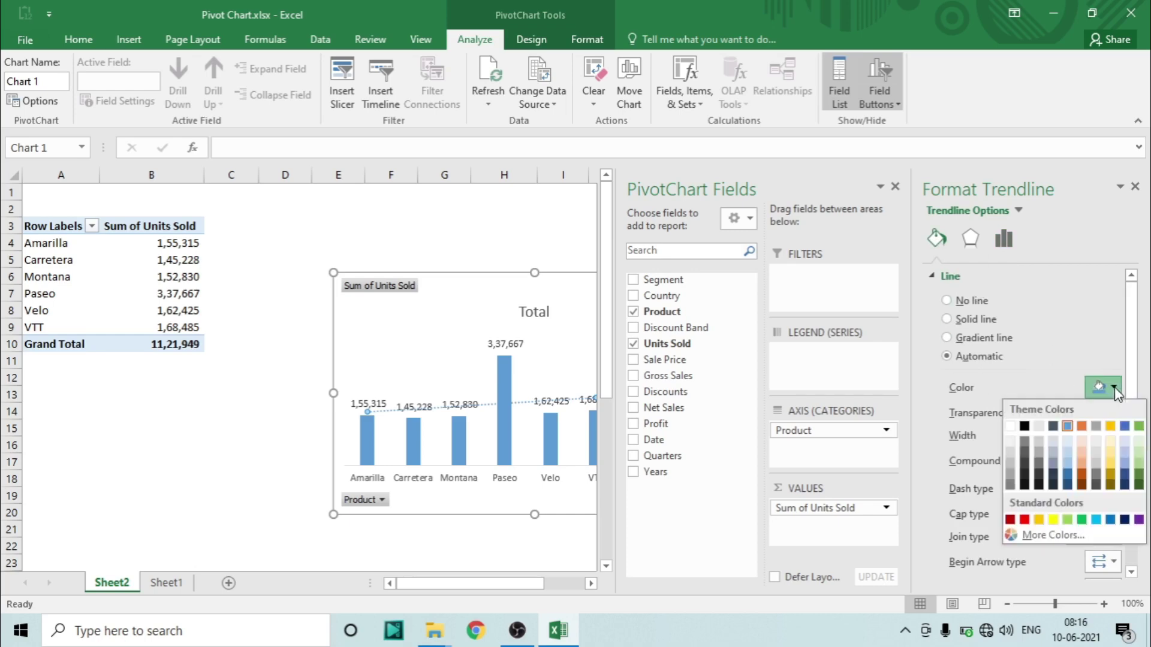
{"action": "left_click", "coordinate": [1024, 519]}
{"action": "left_click", "coordinate": [299, 414]}
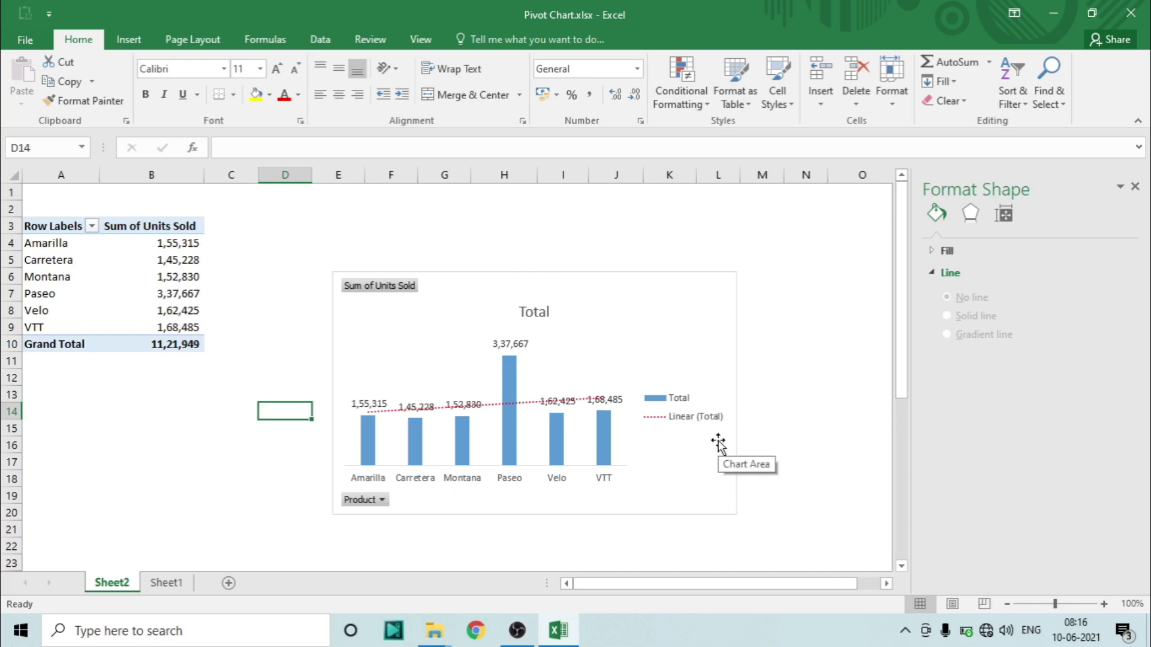
Close the formatting and field list panes, and remove the data labels from the pivot chart.
{"action": "mouse_move", "coordinate": [456, 427]}
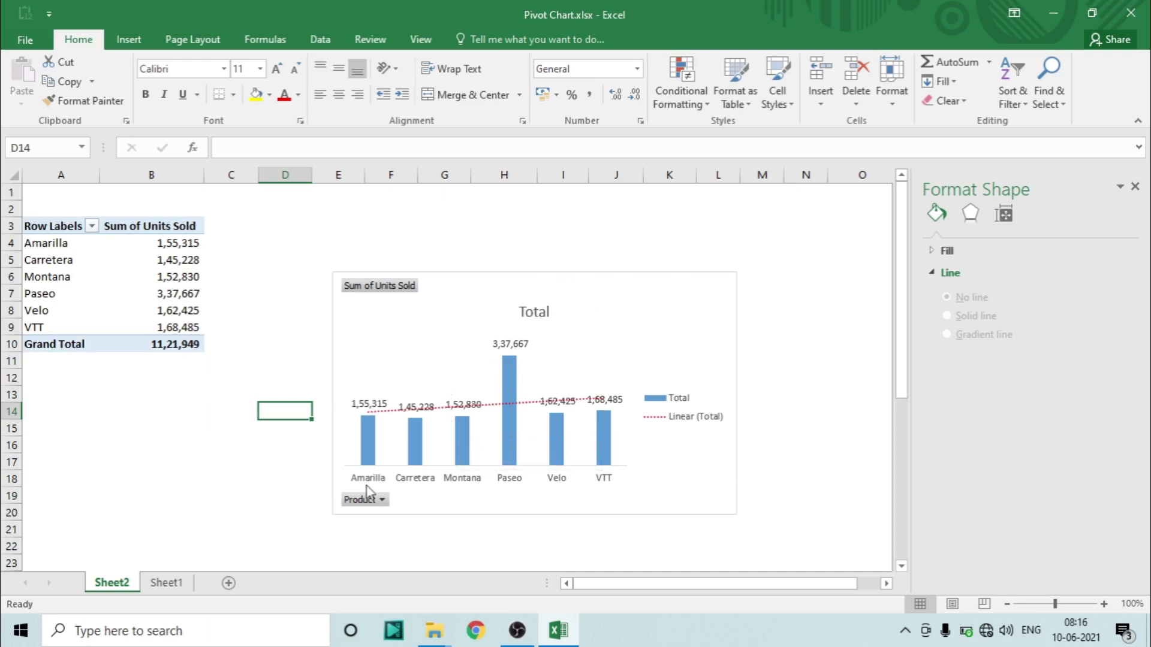
{"action": "left_click", "coordinate": [506, 344]}
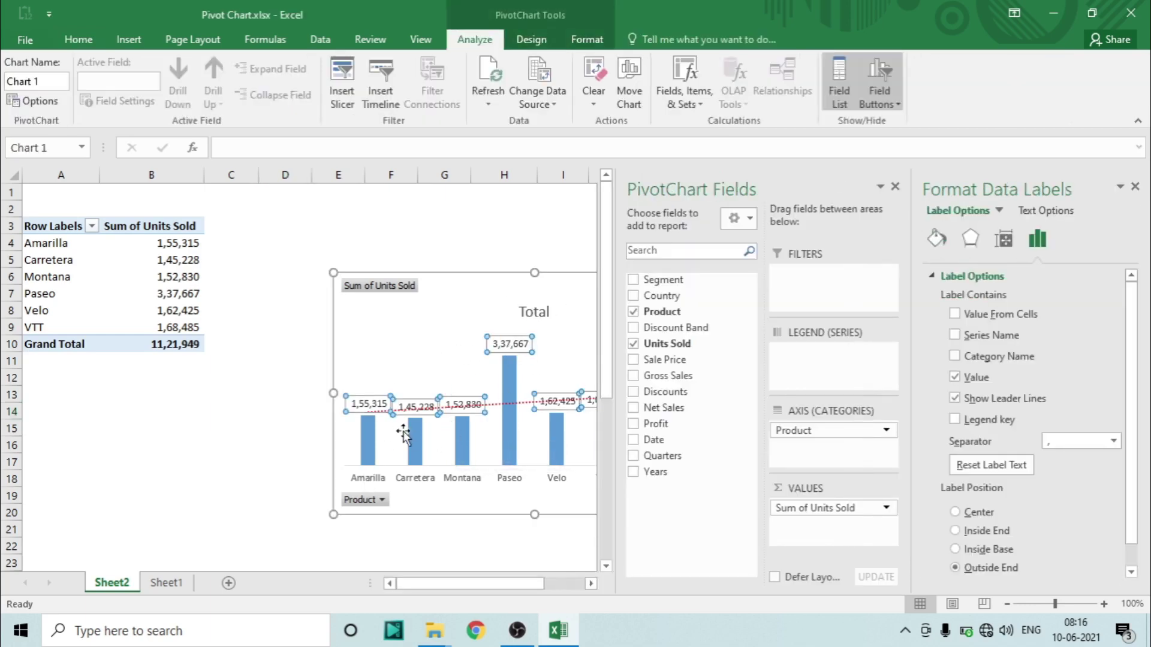
{"action": "left_click", "coordinate": [1135, 186]}
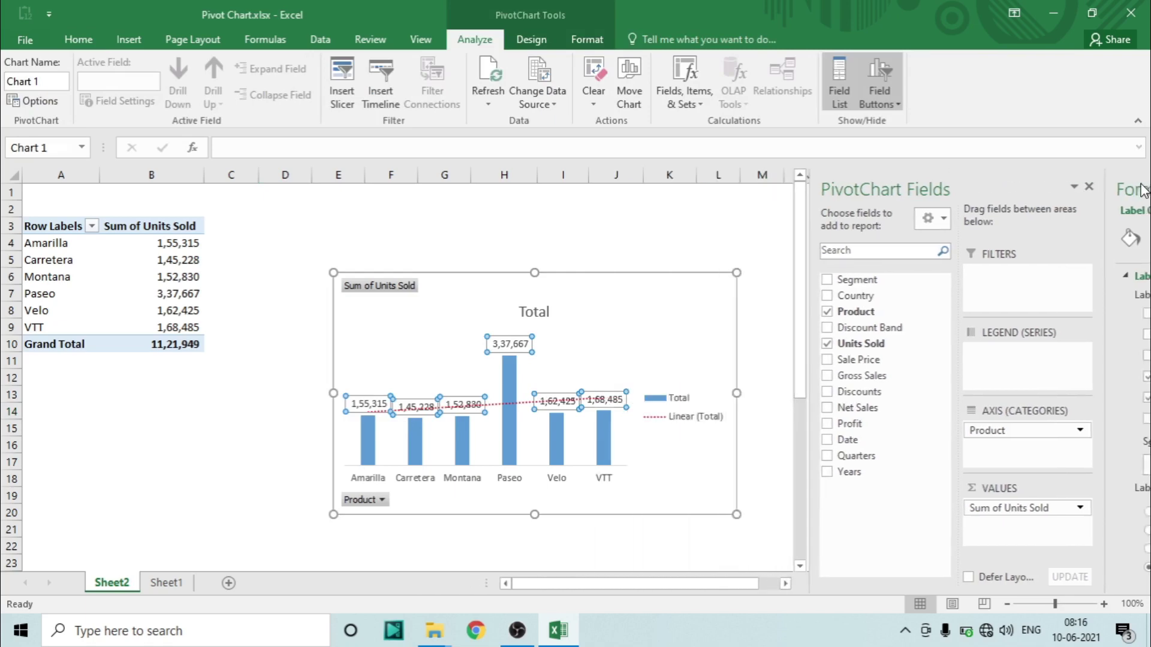
{"action": "left_click", "coordinate": [1135, 187]}
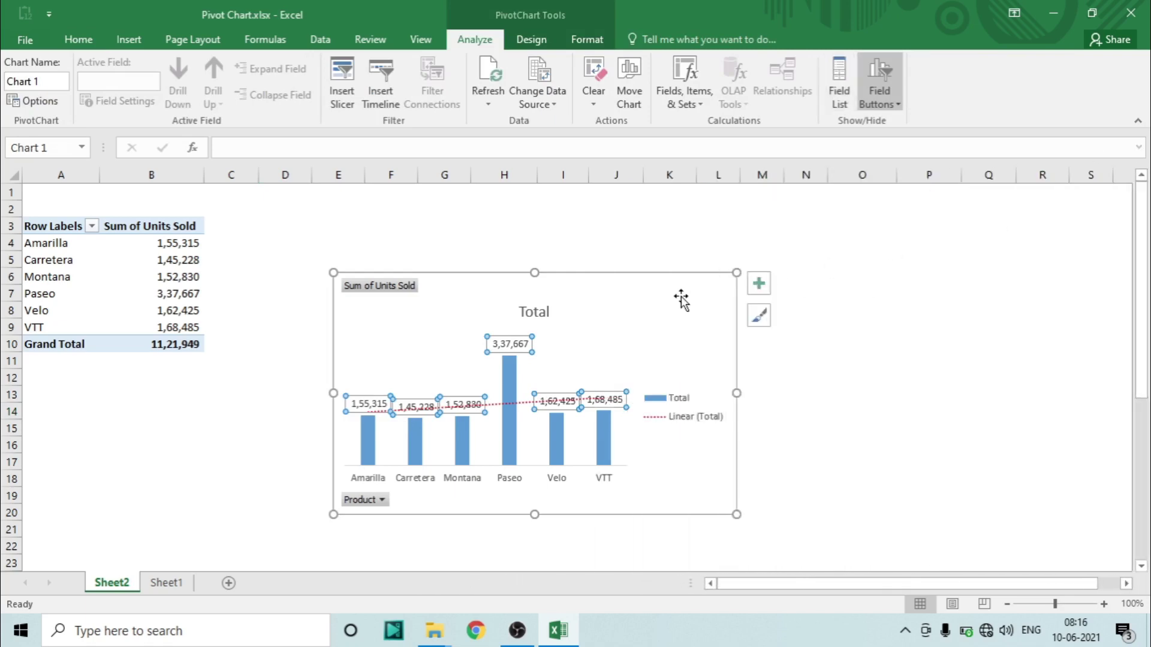
{"action": "left_click", "coordinate": [759, 283]}
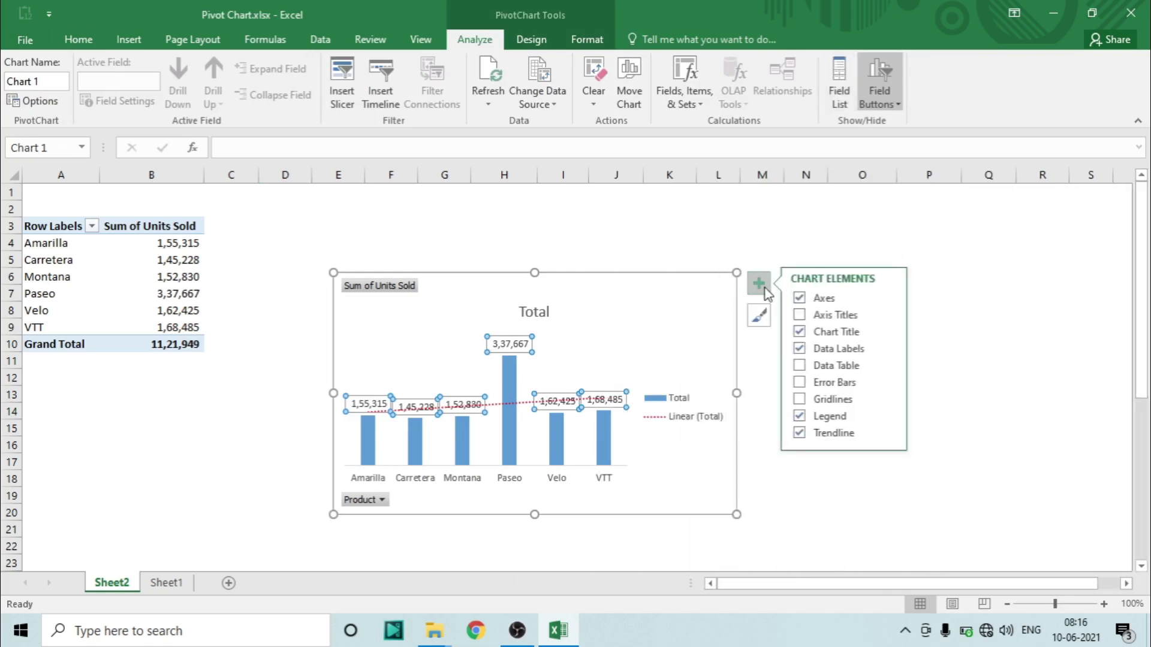
{"action": "left_click", "coordinate": [799, 350]}
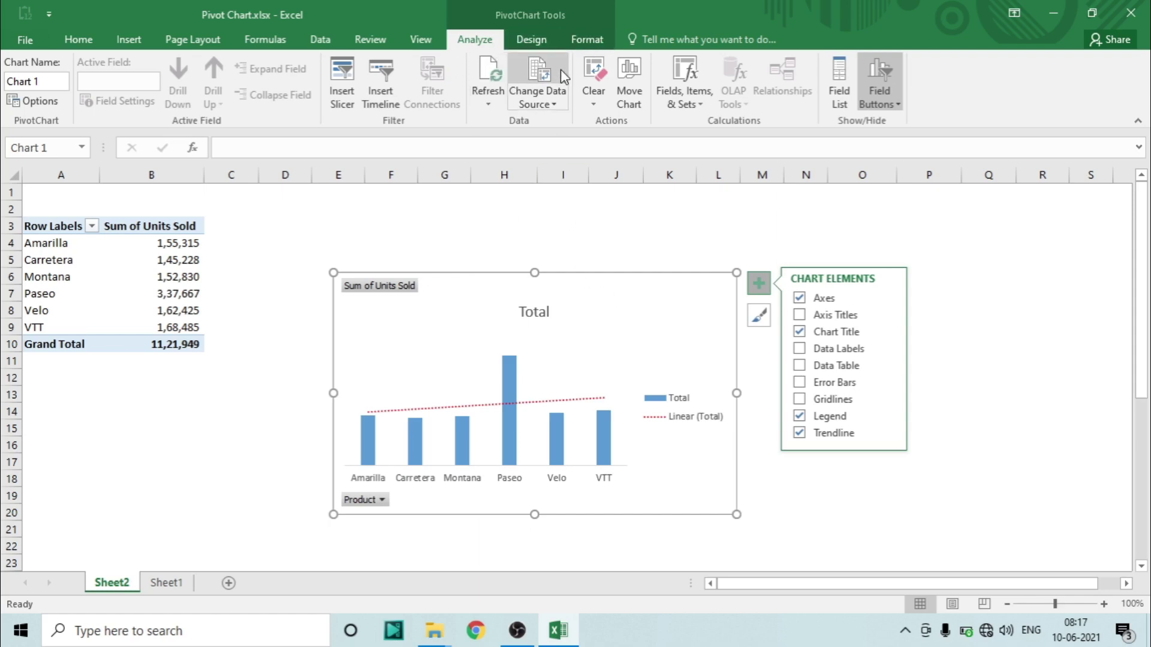
Examine the chart elements that can be added and the chart area's commands, including Change Chart Type.
{"action": "left_click", "coordinate": [532, 39]}
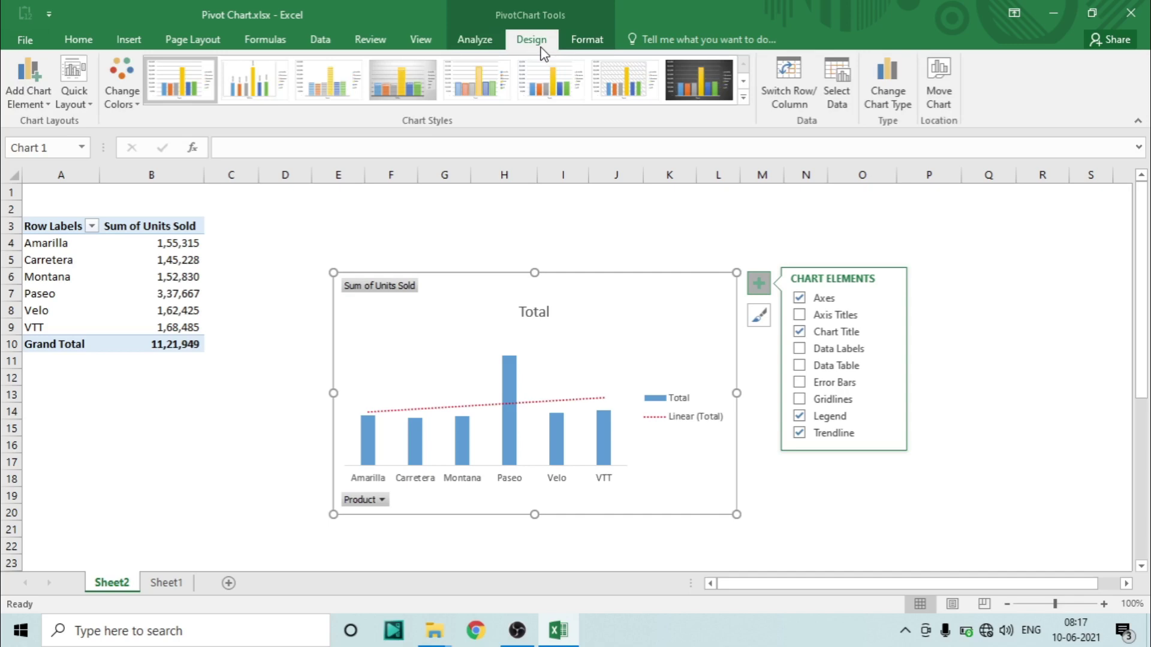
{"action": "left_click", "coordinate": [25, 103]}
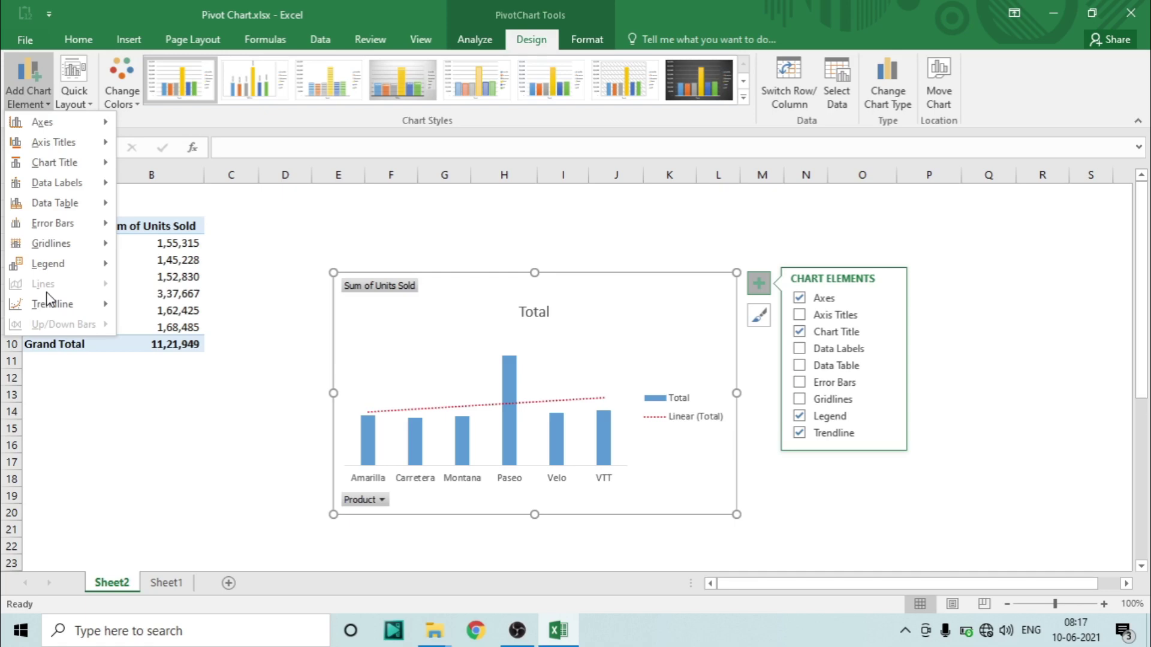
{"action": "left_click", "coordinate": [655, 294]}
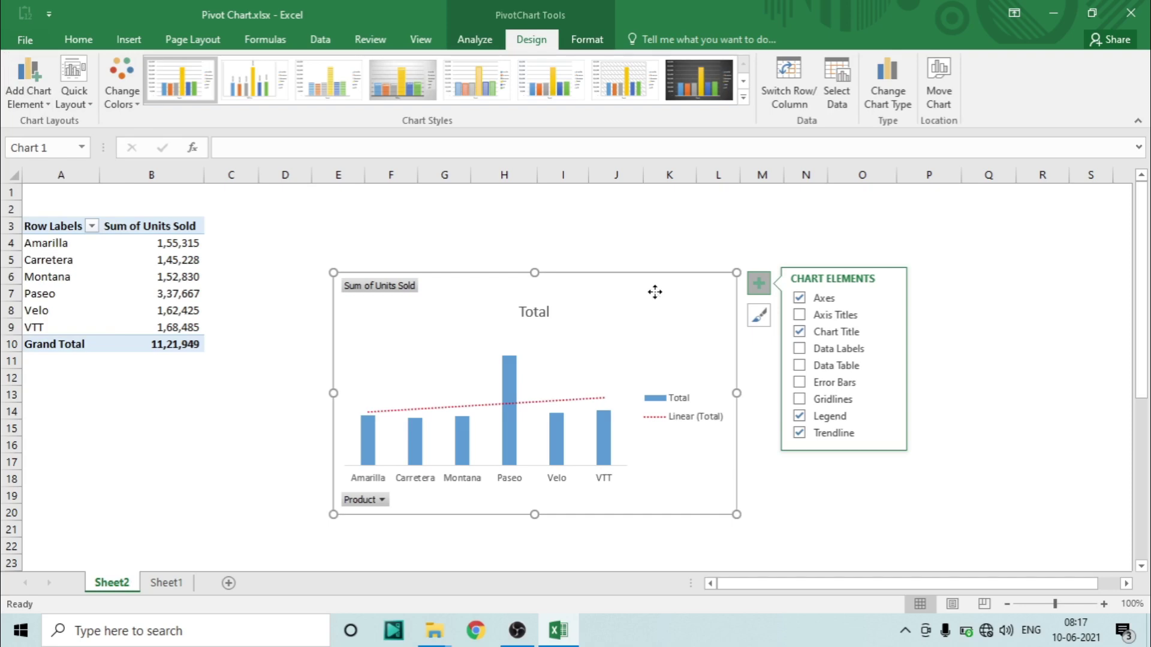
{"action": "right_click", "coordinate": [657, 297]}
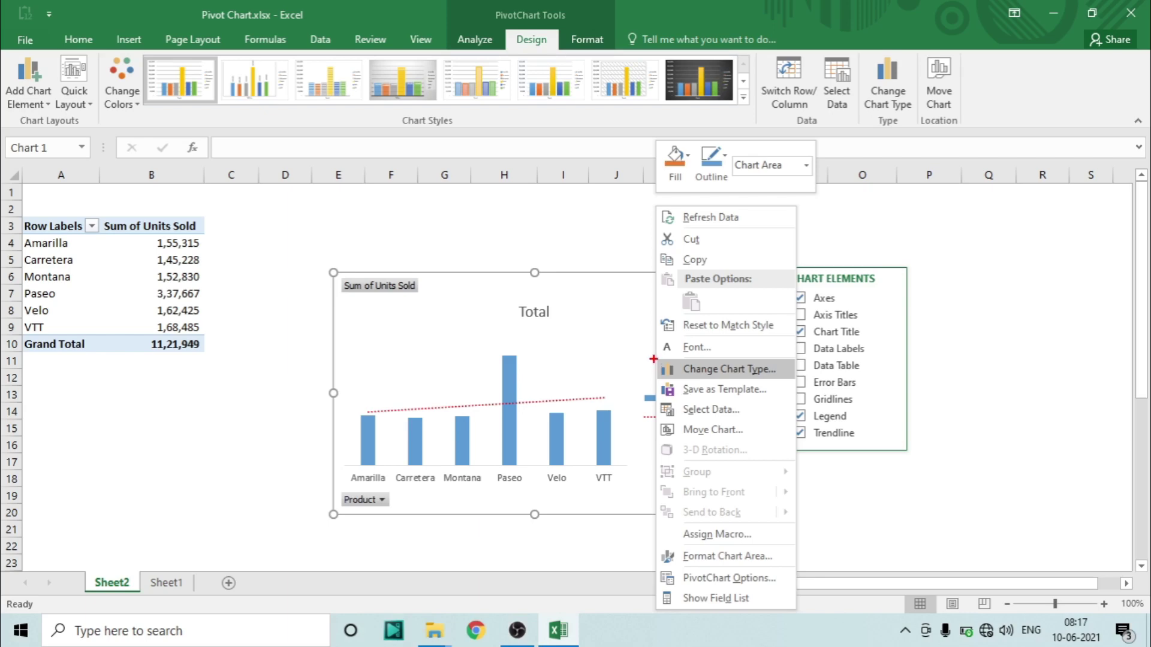
{"action": "left_click_drag", "start_coordinate": [657, 358], "coordinate": [799, 388]}
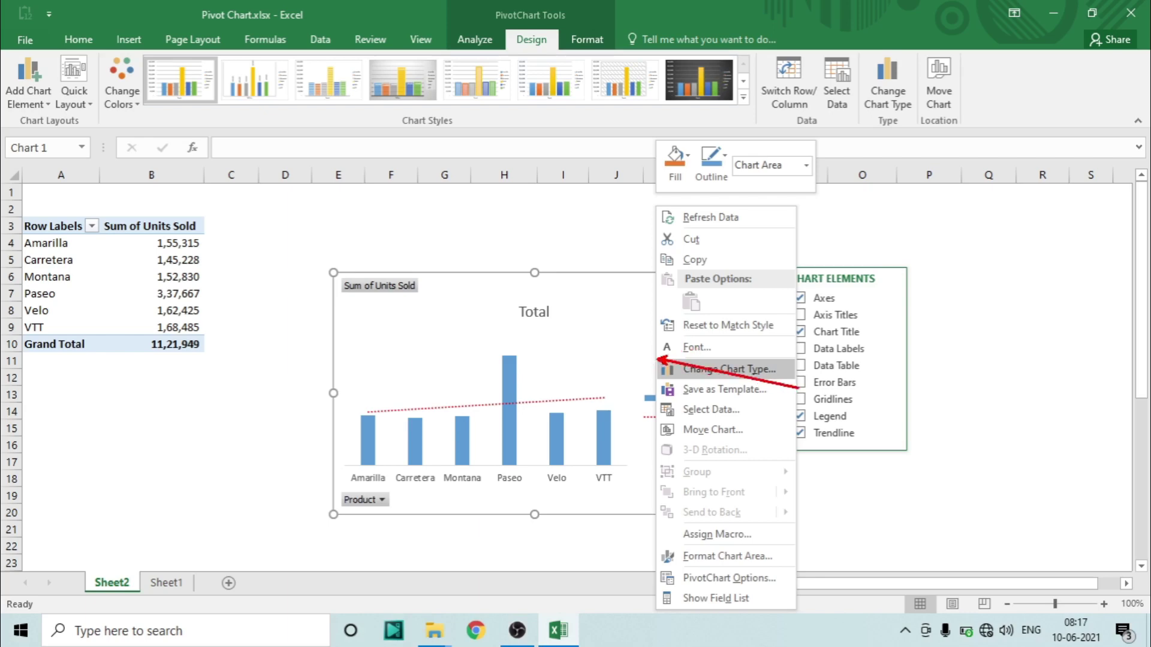
{"action": "mouse_move", "coordinate": [657, 359]}
{"action": "left_mouse_down"}
{"action": "mouse_move", "coordinate": [817, 389]}
{"action": "mouse_move", "coordinate": [795, 380]}
{"action": "left_mouse_up"}
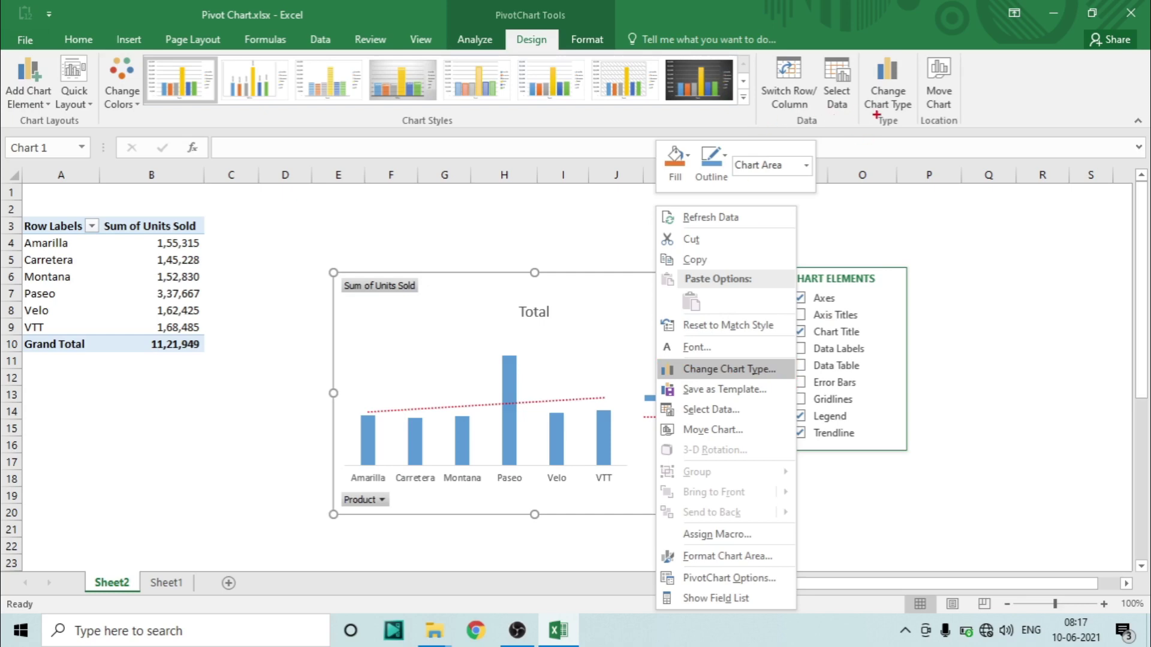
{"action": "left_click_drag", "start_coordinate": [876, 117], "coordinate": [945, 289]}
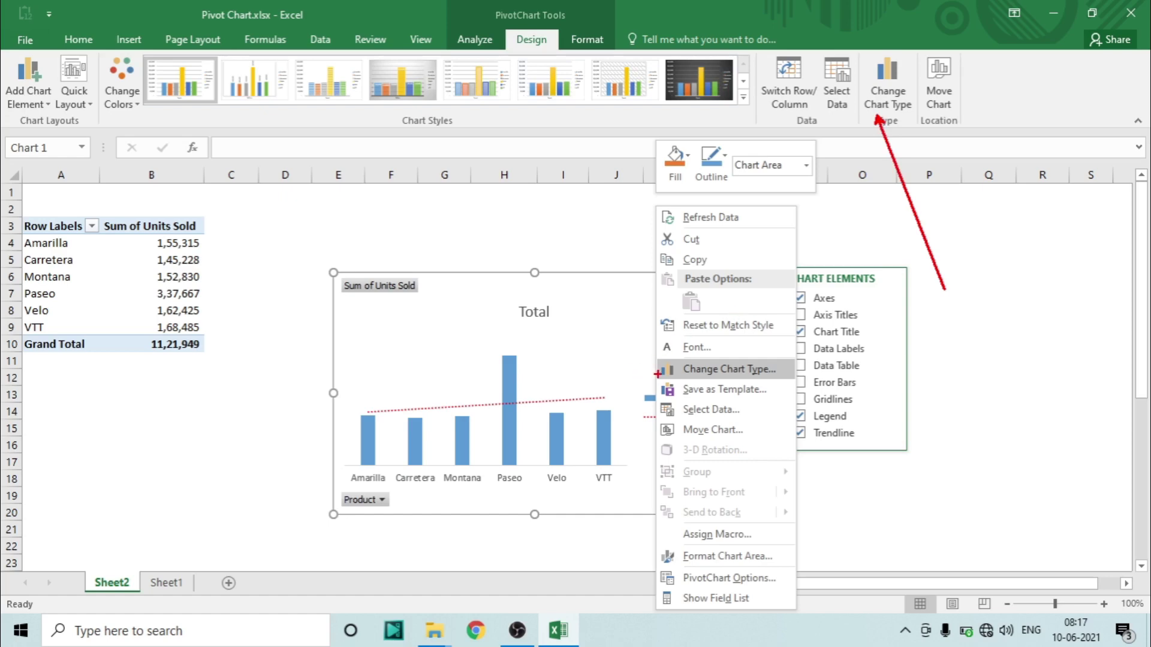
{"action": "left_click_drag", "start_coordinate": [657, 374], "coordinate": [605, 439]}
{"action": "key", "text": "Escape"}
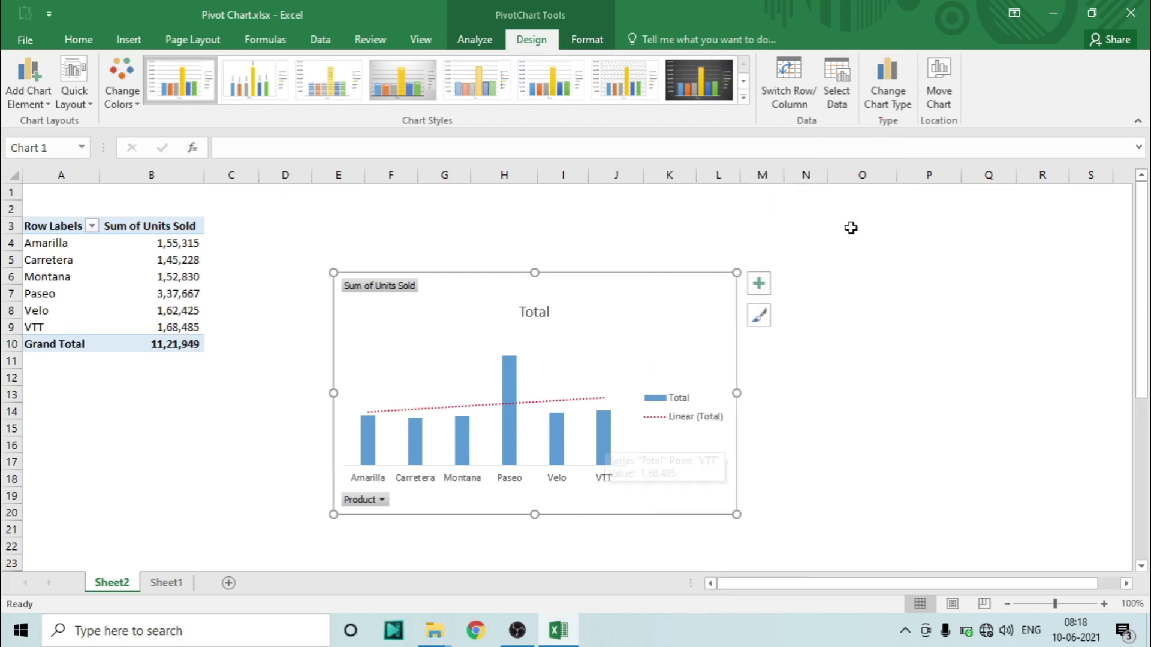
Compare the line and column subtypes available for the pivot chart, and change its type to the basic Line chart.
{"action": "left_click", "coordinate": [888, 84]}
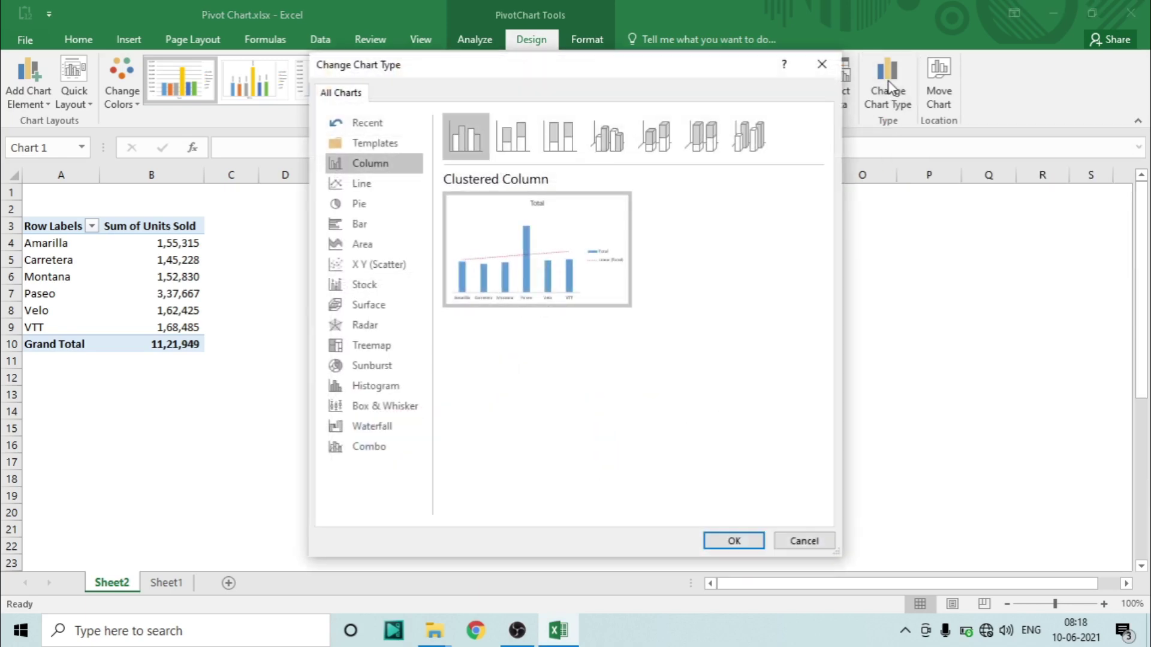
{"action": "left_click", "coordinate": [377, 185]}
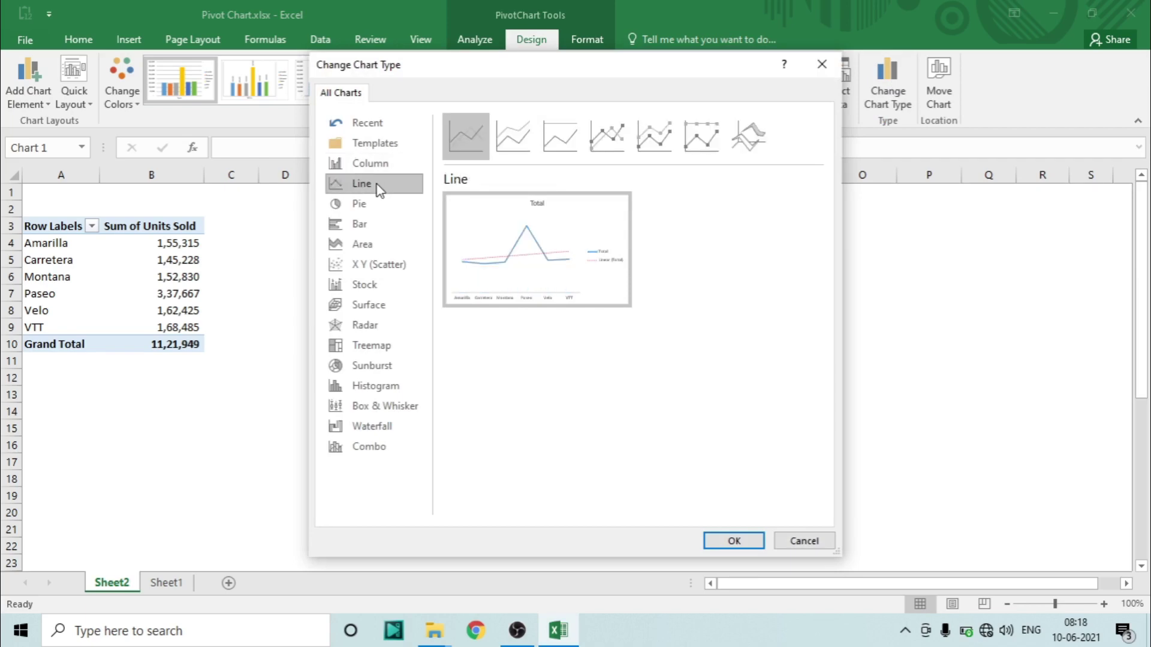
{"action": "left_click", "coordinate": [510, 138]}
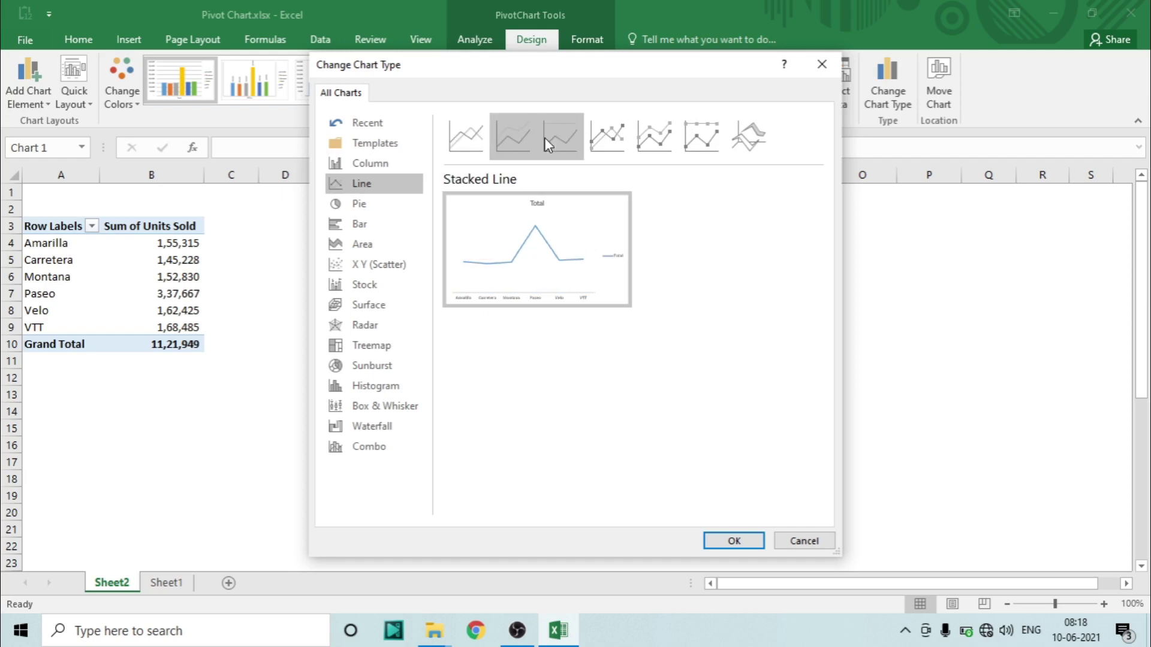
{"action": "left_click", "coordinate": [547, 138]}
{"action": "left_click", "coordinate": [603, 139]}
{"action": "left_click", "coordinate": [466, 138]}
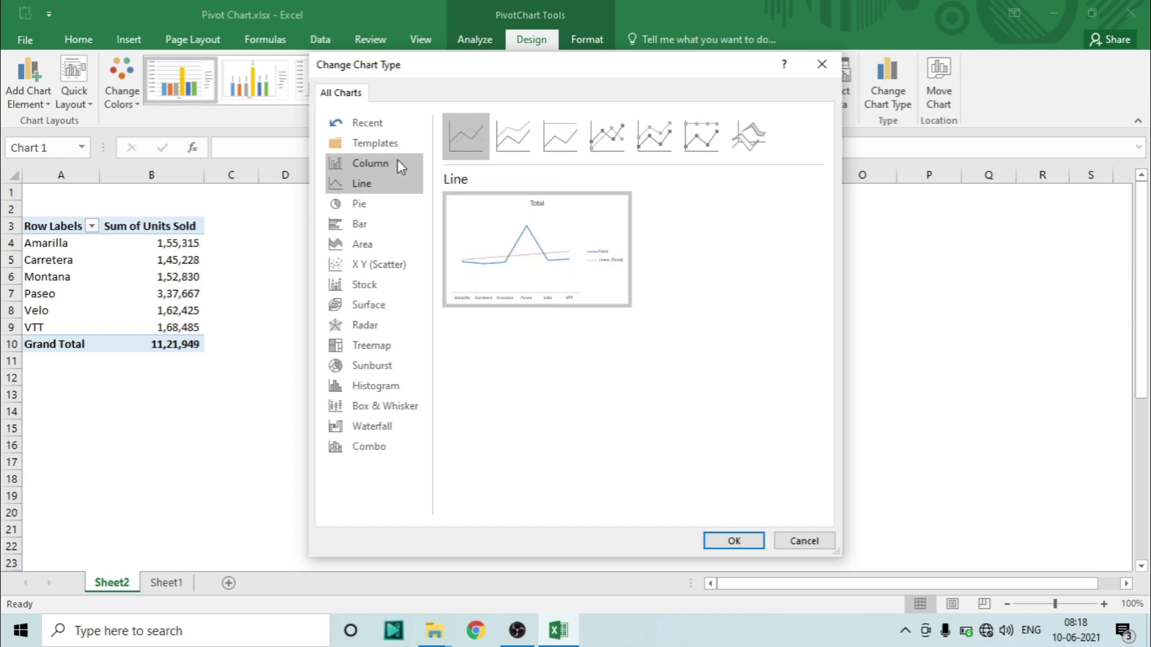
{"action": "left_click", "coordinate": [400, 166]}
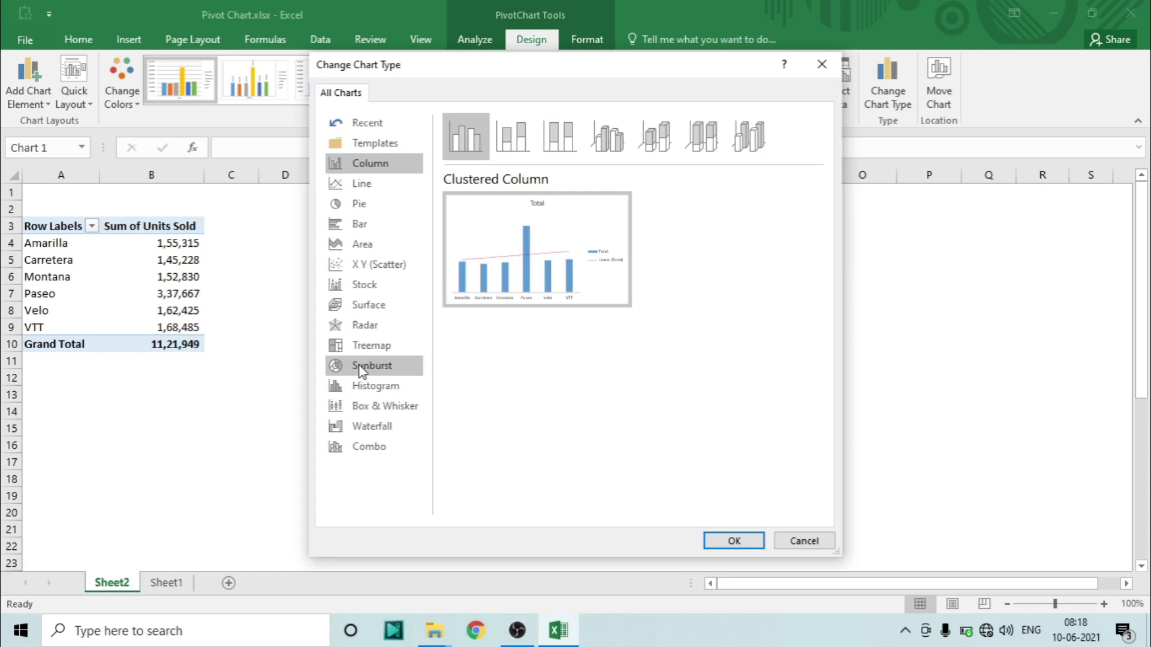
{"action": "left_click", "coordinate": [519, 146]}
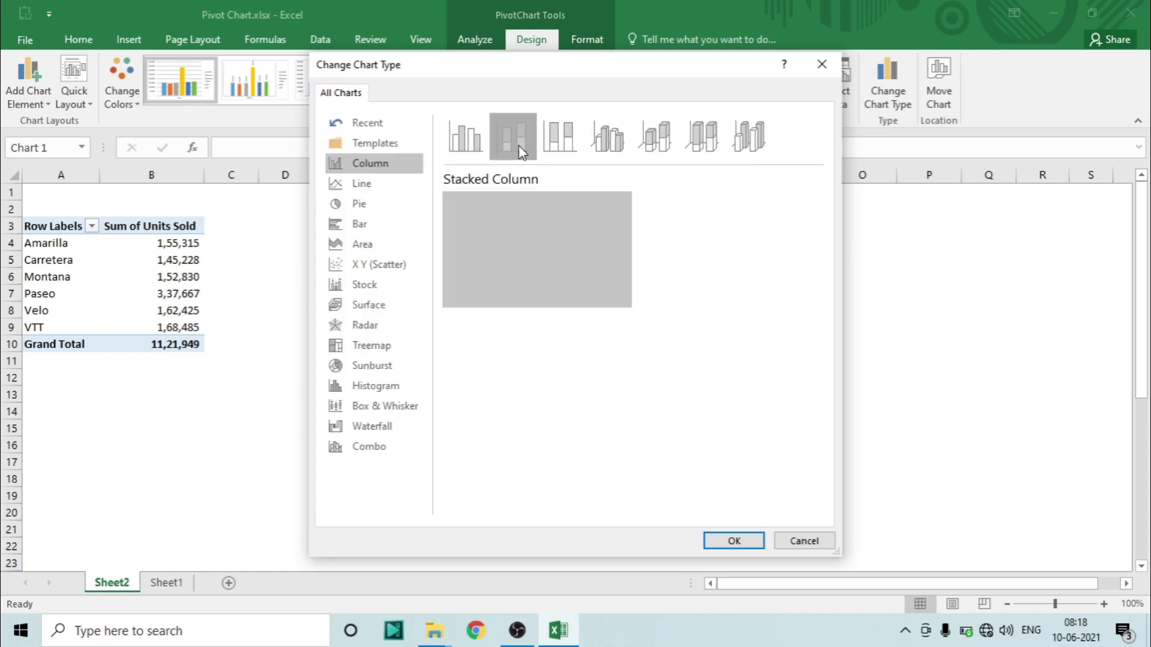
{"action": "left_click", "coordinate": [477, 154]}
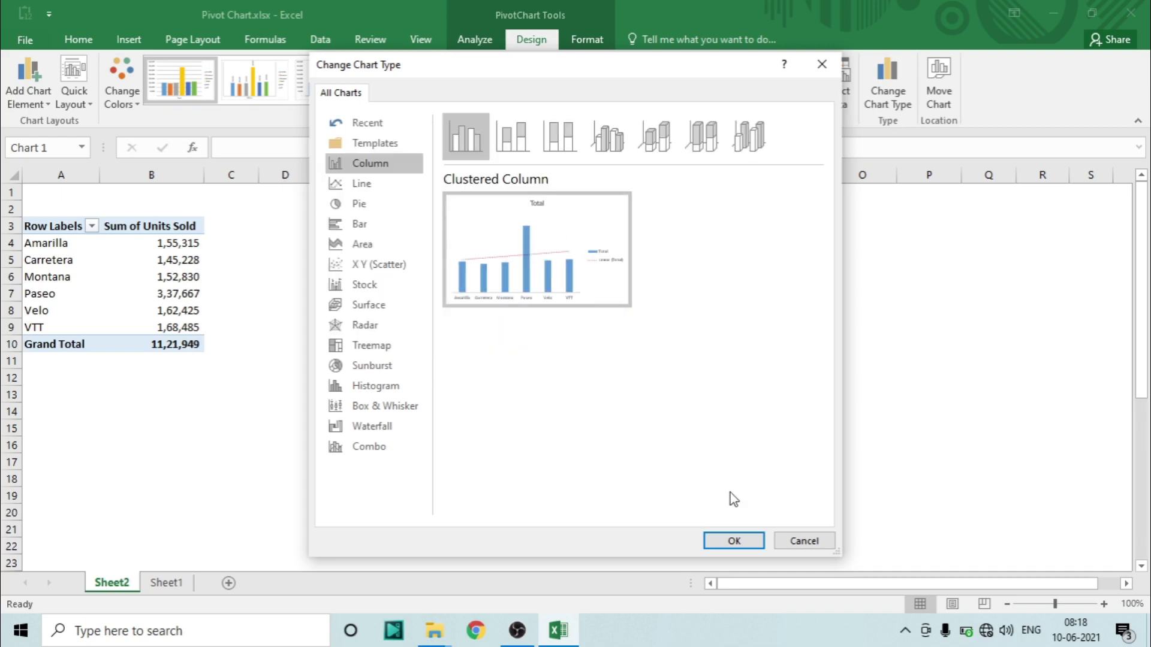
{"action": "left_click", "coordinate": [360, 183]}
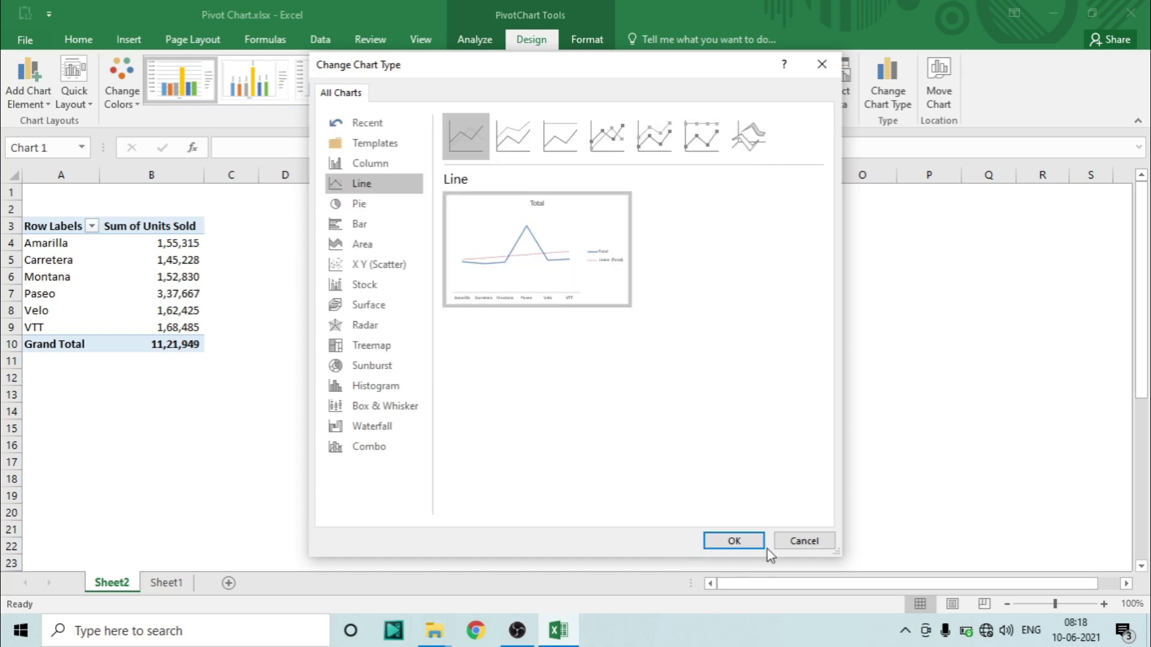
{"action": "left_click", "coordinate": [737, 543]}
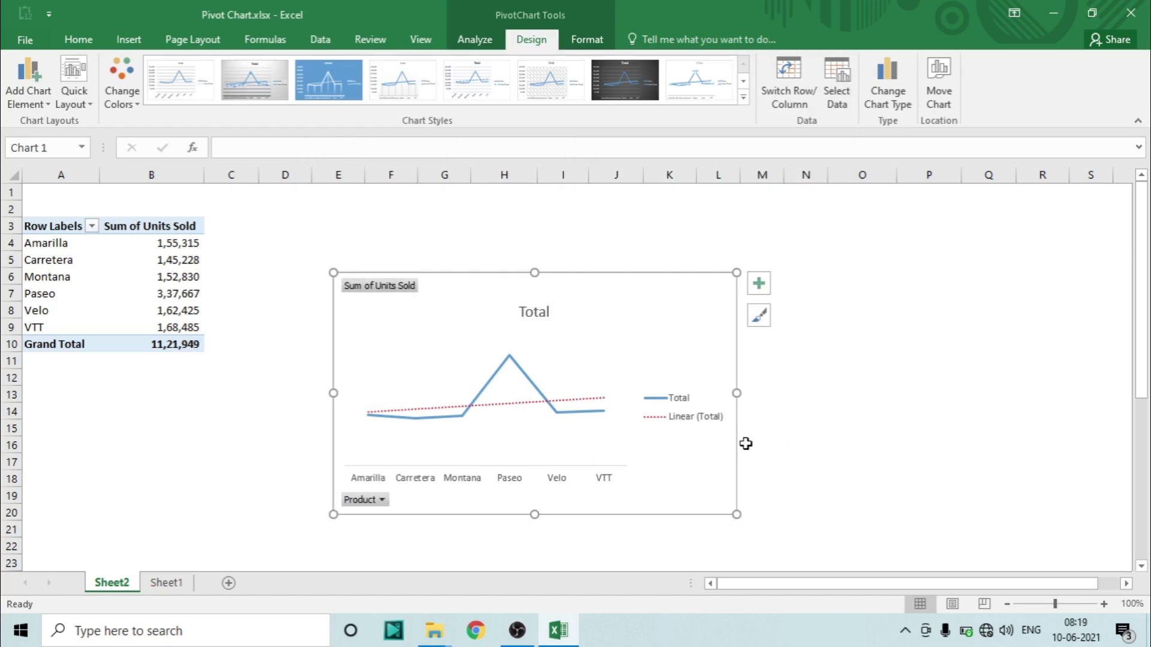
Delete the linear trendline from the line chart.
{"action": "left_click", "coordinate": [594, 400]}
{"action": "key", "text": "Delete"}
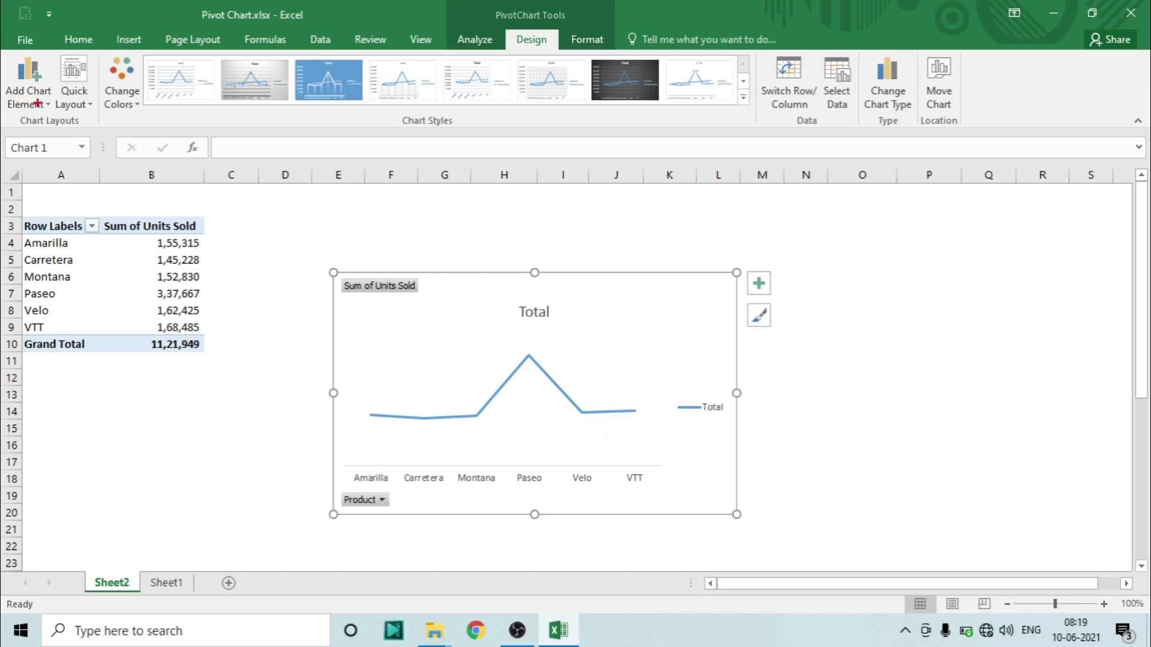
{"action": "left_click_drag", "start_coordinate": [37, 103], "coordinate": [165, 328]}
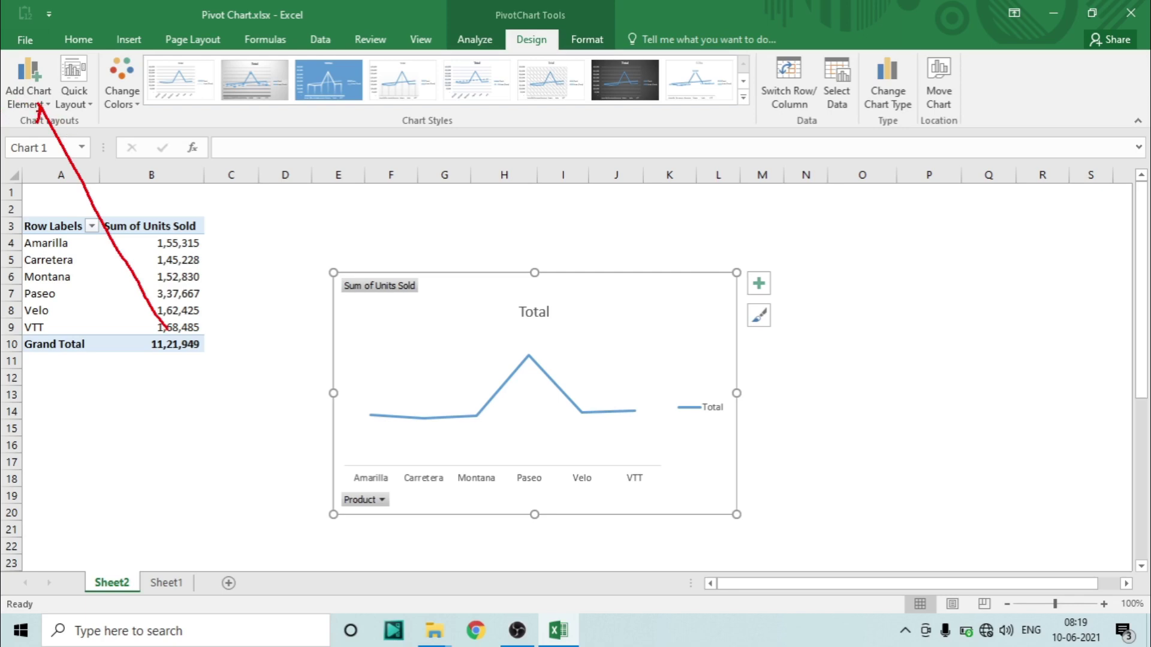
{"action": "left_click_drag", "start_coordinate": [39, 108], "coordinate": [100, 122]}
{"action": "key", "text": "ctrl+z"}
{"action": "key", "text": "ctrl+z"}
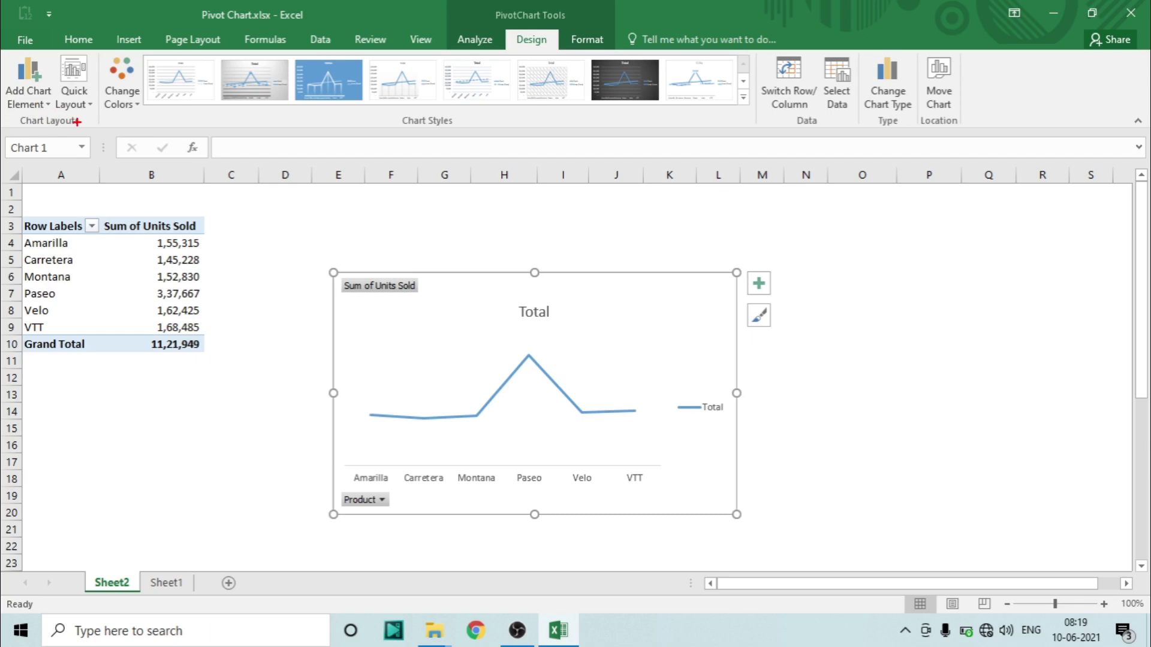
Add drop lines to the pivot line chart.
{"action": "left_click", "coordinate": [46, 102]}
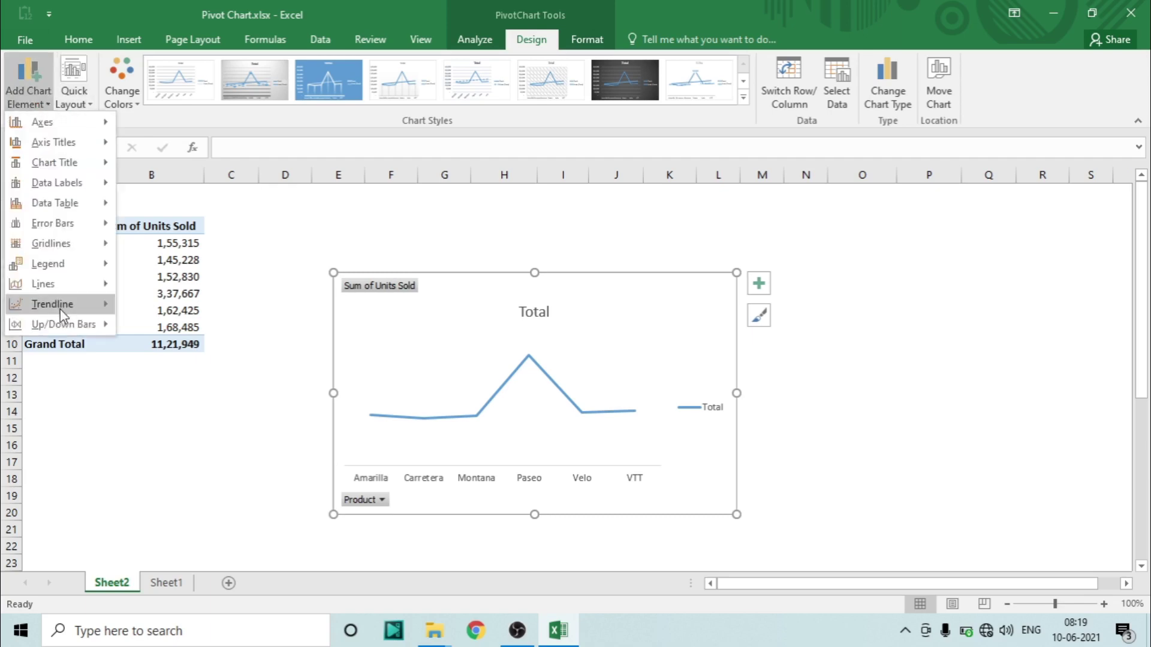
{"action": "mouse_move", "coordinate": [44, 289]}
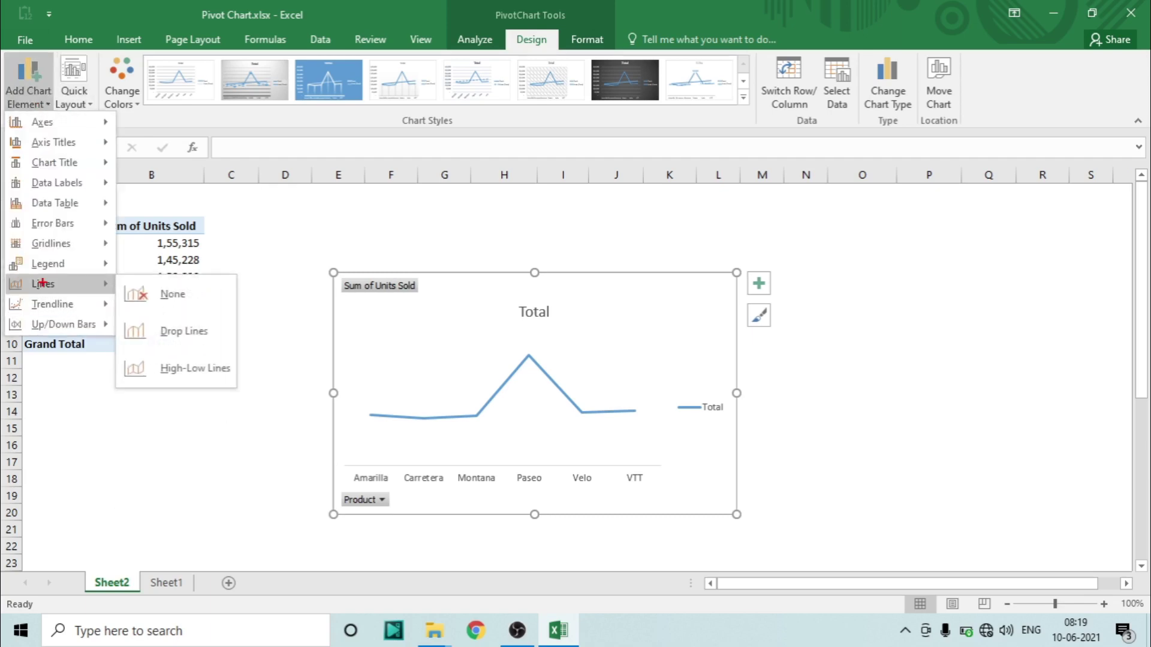
{"action": "left_click_drag", "start_coordinate": [42, 281], "coordinate": [68, 381]}
{"action": "mouse_move", "coordinate": [119, 276]}
{"action": "left_mouse_down"}
{"action": "mouse_move", "coordinate": [237, 369]}
{"action": "mouse_move", "coordinate": [236, 383]}
{"action": "left_mouse_up"}
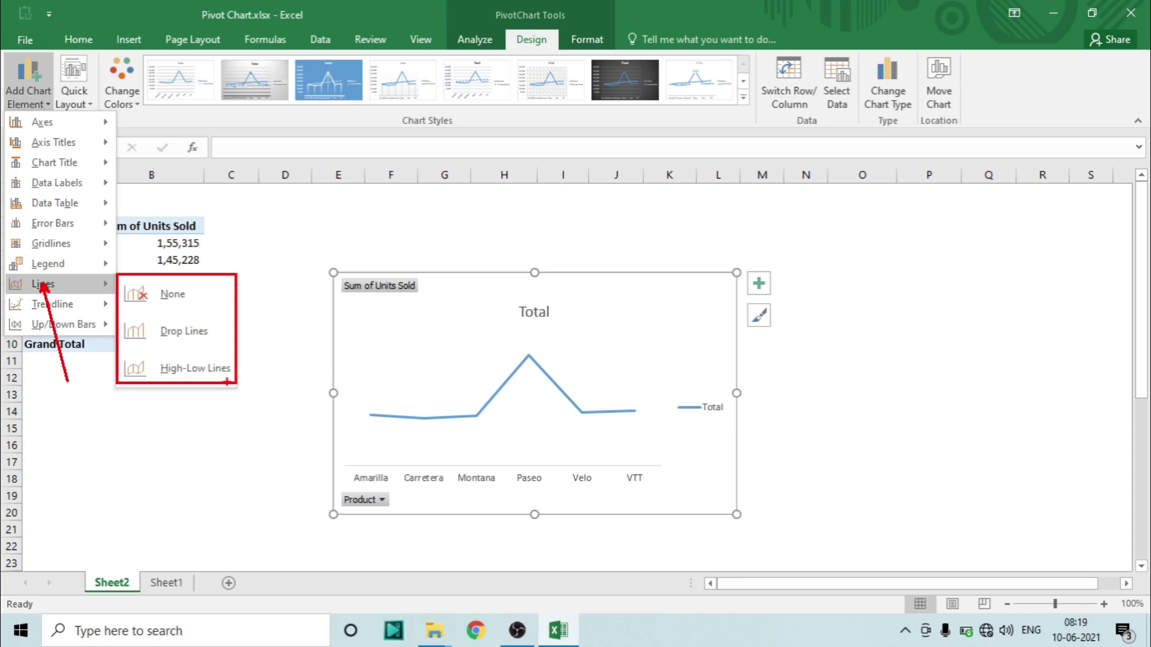
{"action": "key", "text": "Escape"}
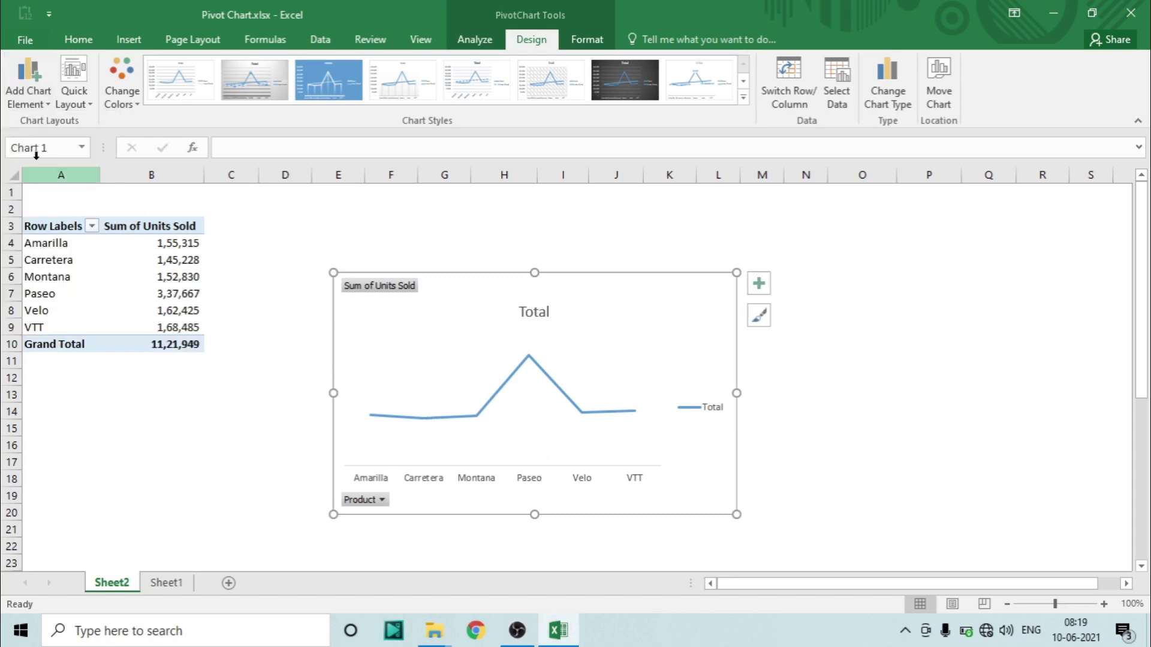
{"action": "left_click", "coordinate": [33, 103]}
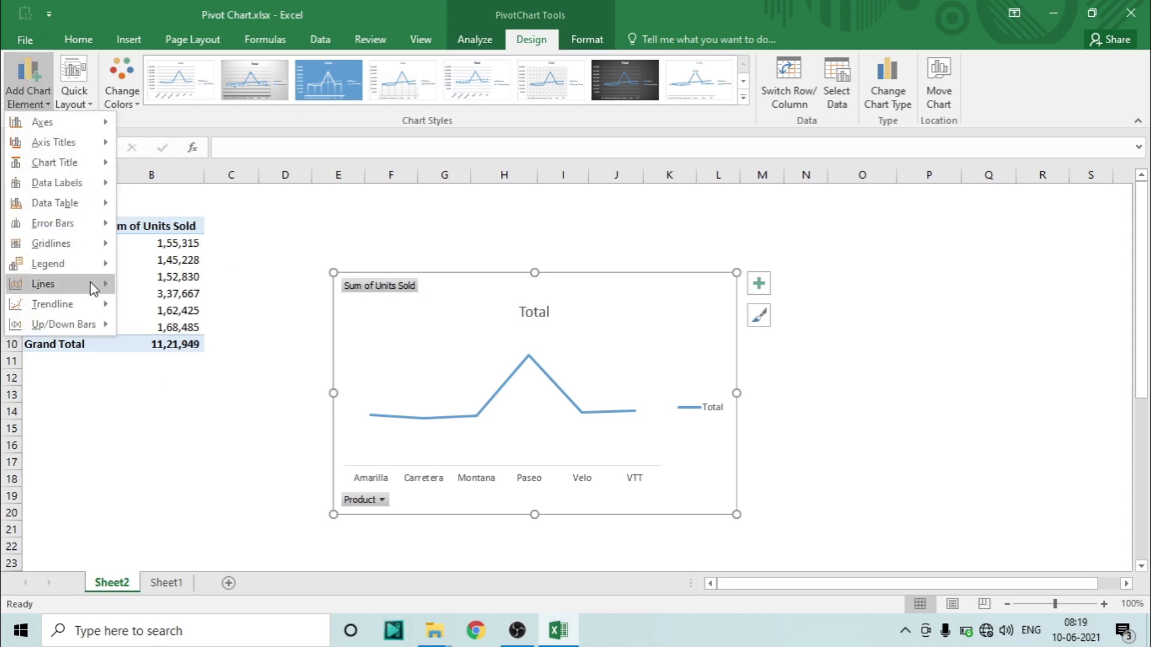
{"action": "mouse_move", "coordinate": [95, 289]}
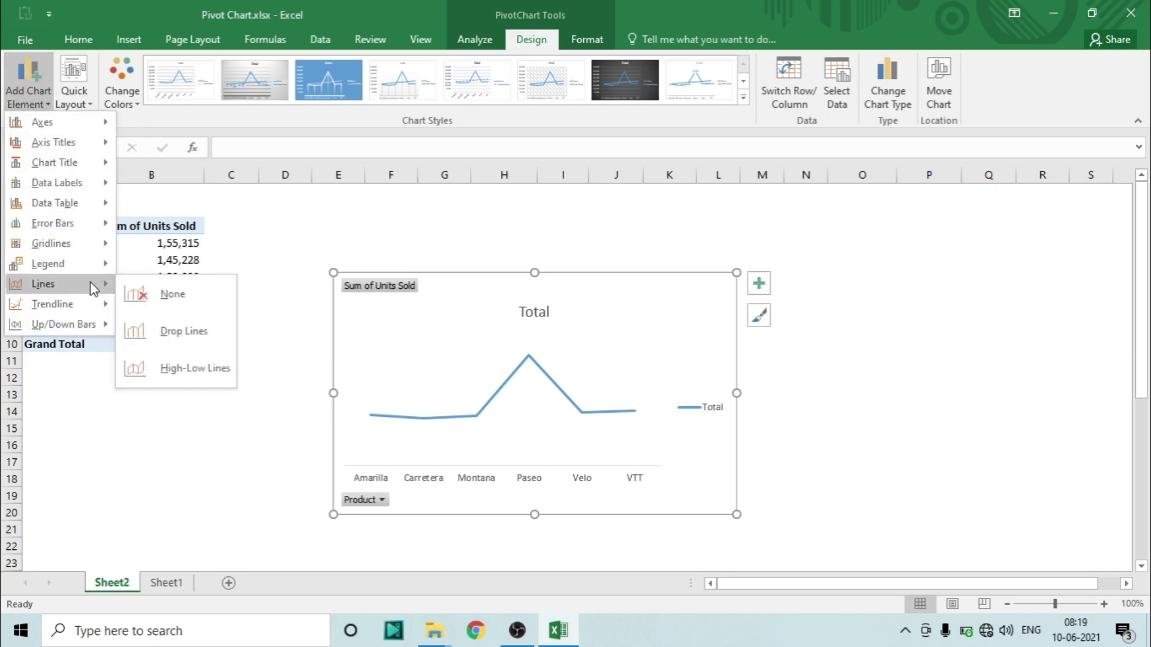
{"action": "left_click", "coordinate": [159, 328]}
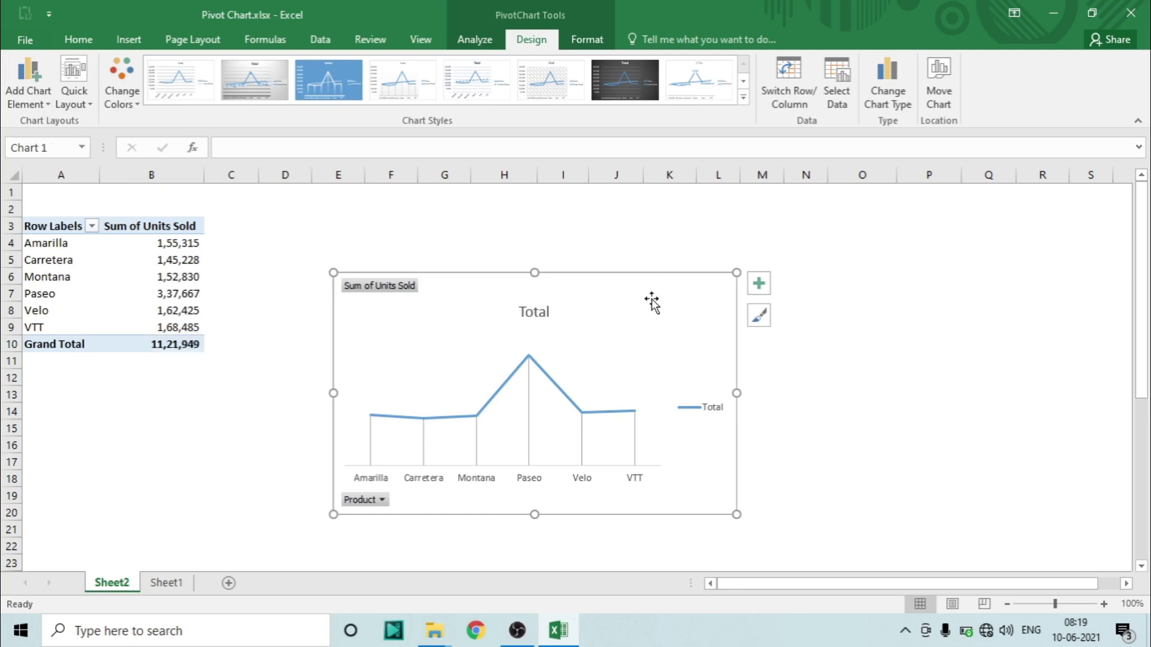
Show data labels on the Total line series and deselect the chart.
{"action": "left_click", "coordinate": [520, 378]}
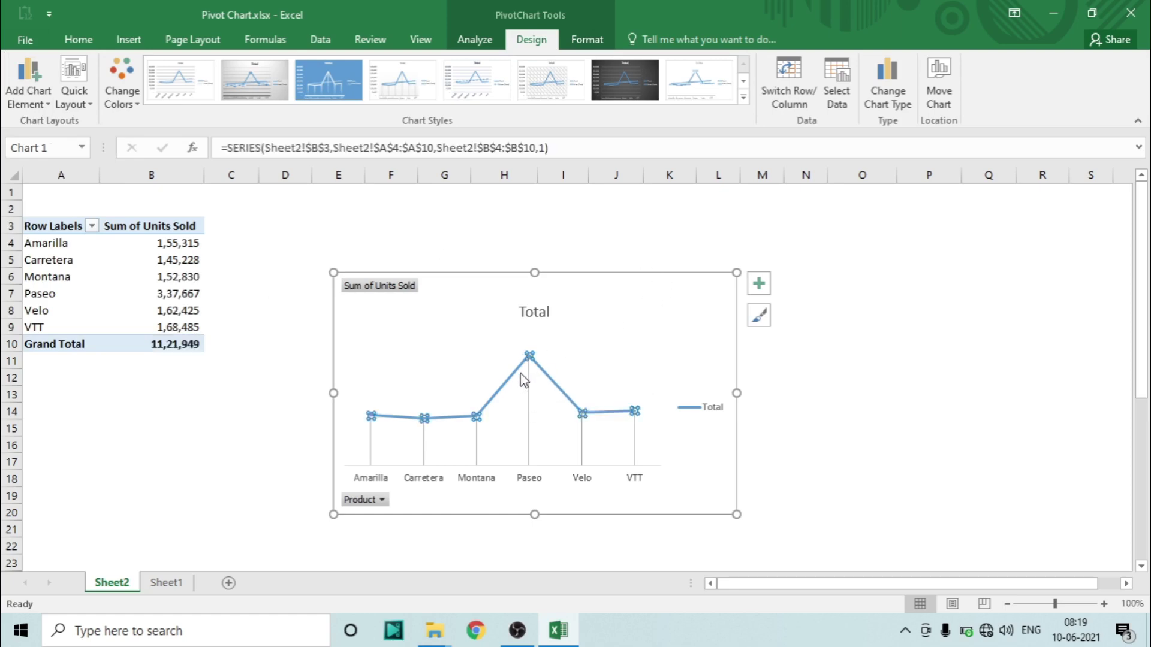
{"action": "left_click", "coordinate": [758, 284]}
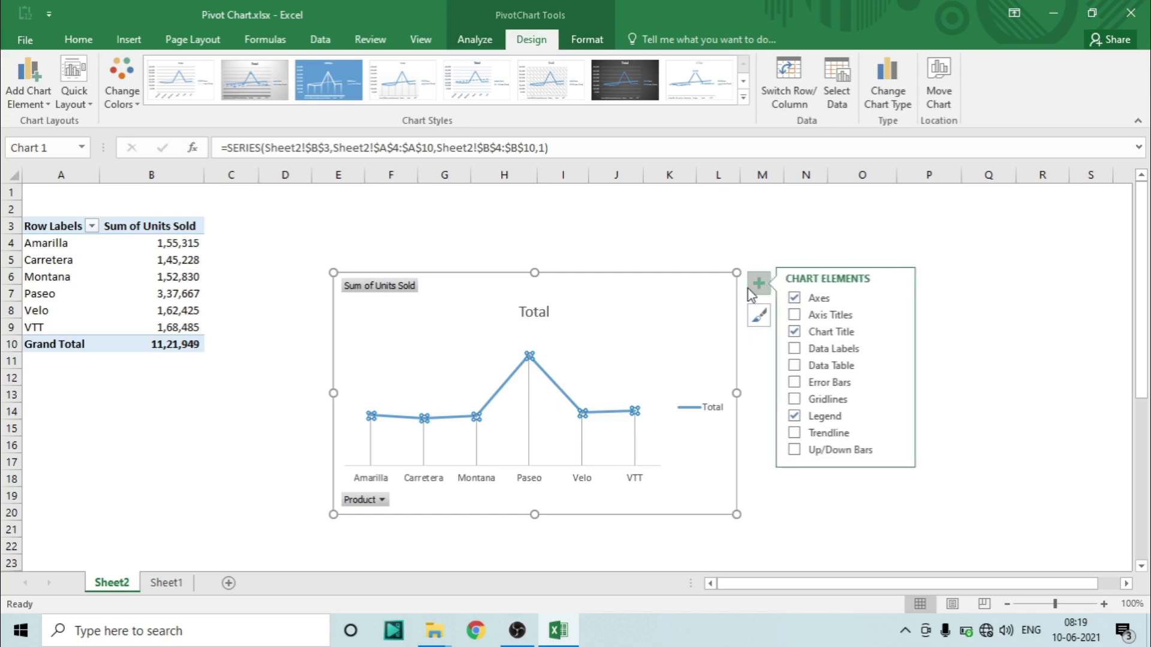
{"action": "left_click", "coordinate": [800, 348]}
{"action": "left_click", "coordinate": [374, 240]}
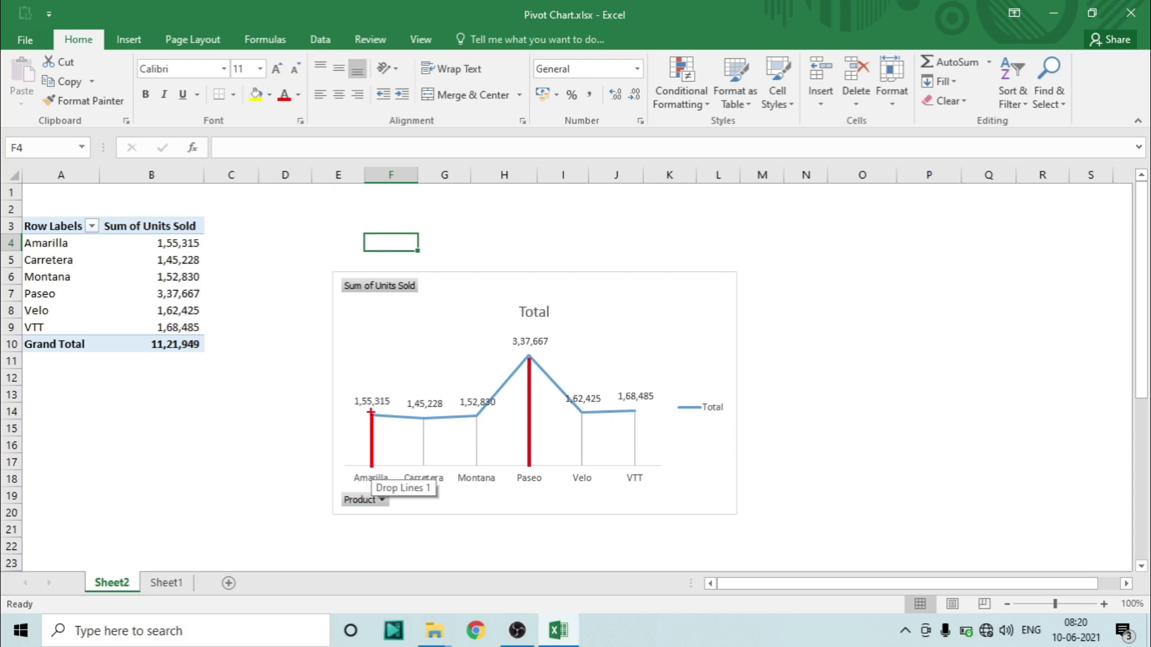
{"action": "left_click_drag", "start_coordinate": [365, 414], "coordinate": [392, 414]}
{"action": "left_click_drag", "start_coordinate": [514, 355], "coordinate": [551, 354]}
{"action": "key", "text": "Escape"}
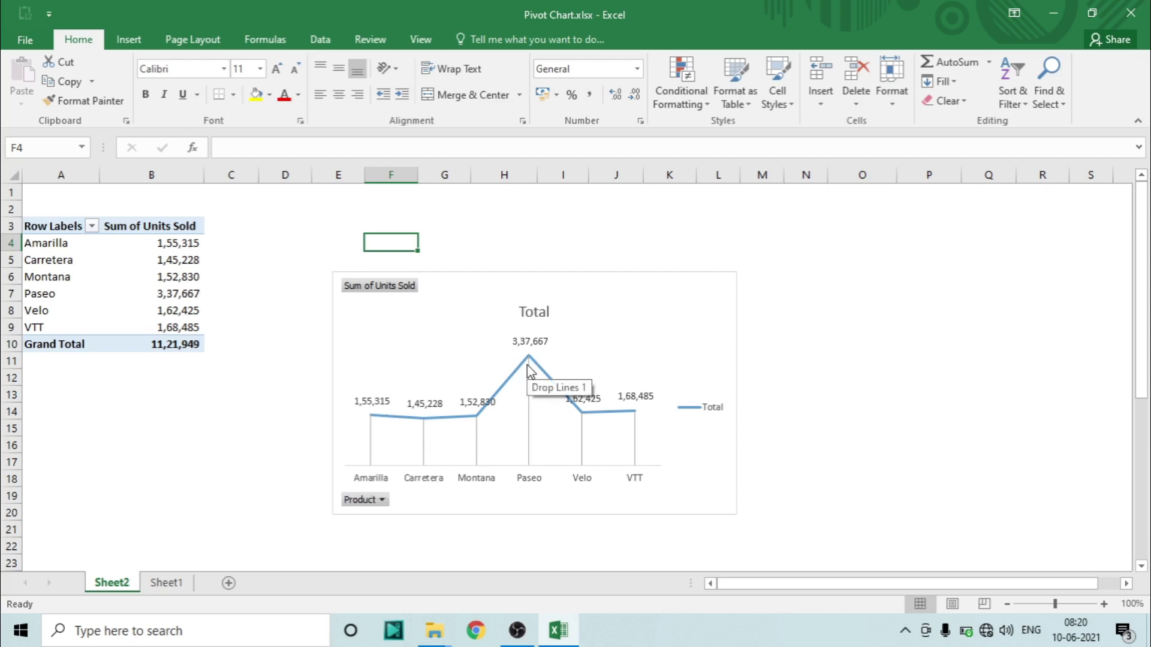
Replace the line chart's drop lines with high-low lines.
{"action": "left_click", "coordinate": [643, 310]}
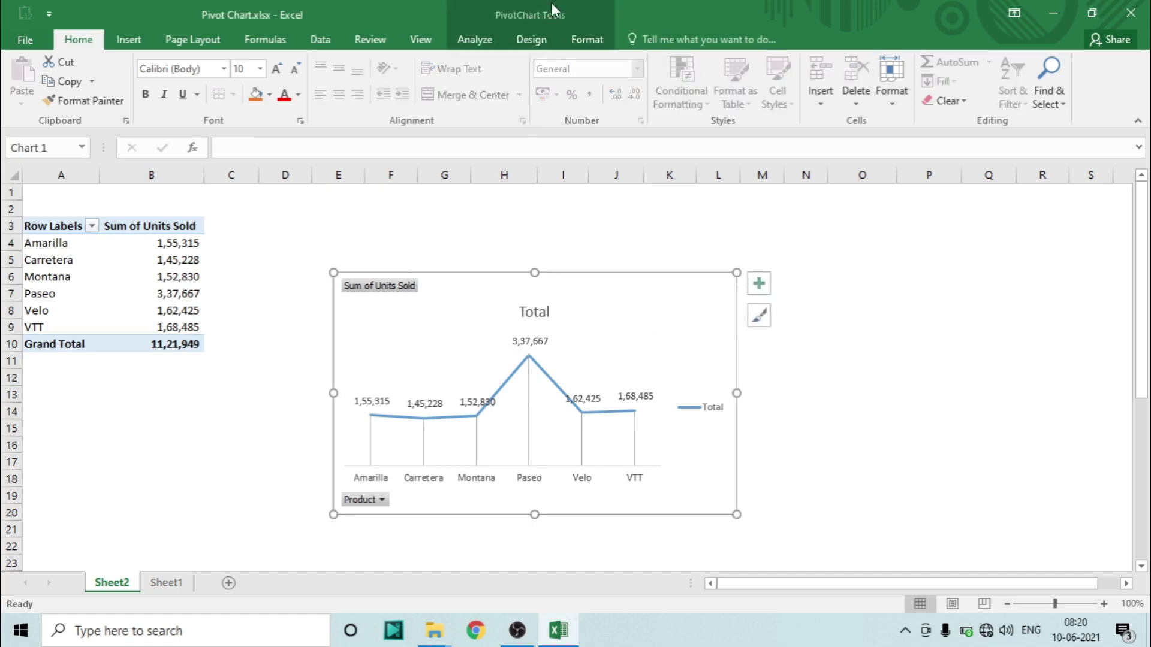
{"action": "left_click", "coordinate": [532, 40]}
{"action": "left_click", "coordinate": [27, 96]}
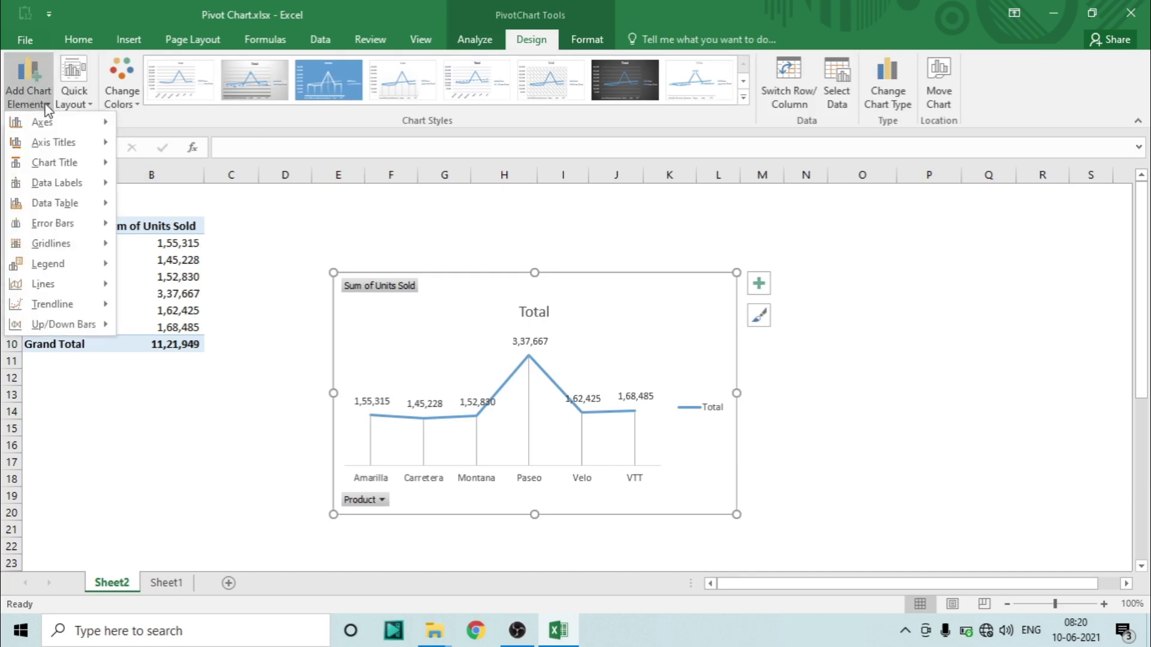
{"action": "mouse_move", "coordinate": [75, 290]}
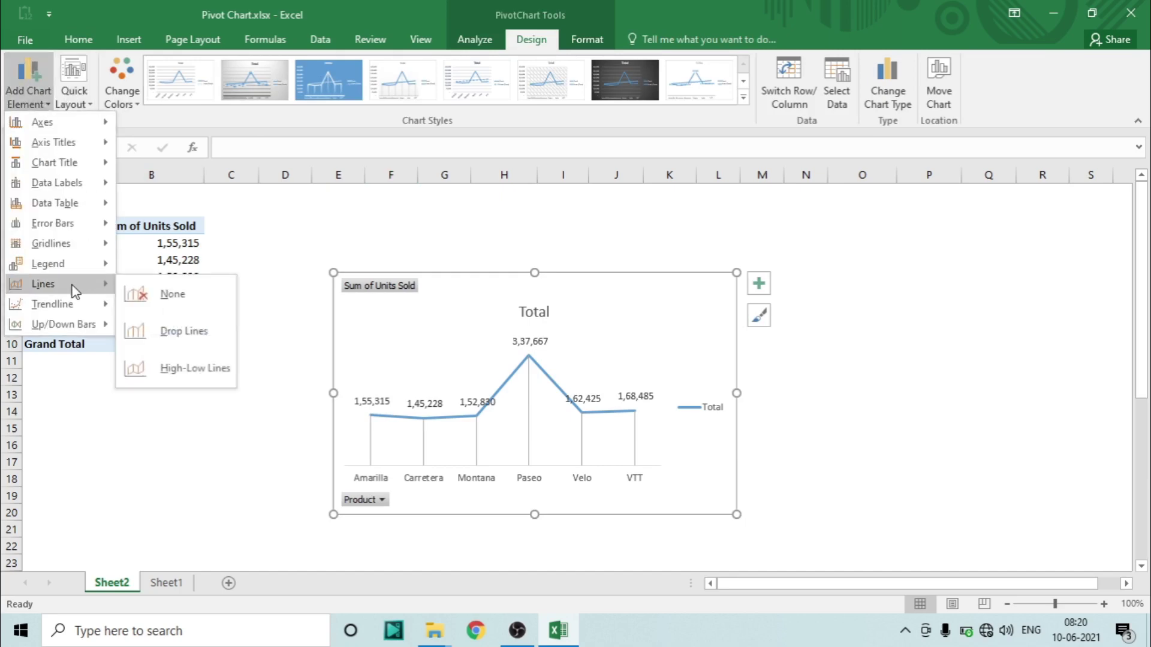
{"action": "left_click", "coordinate": [180, 370]}
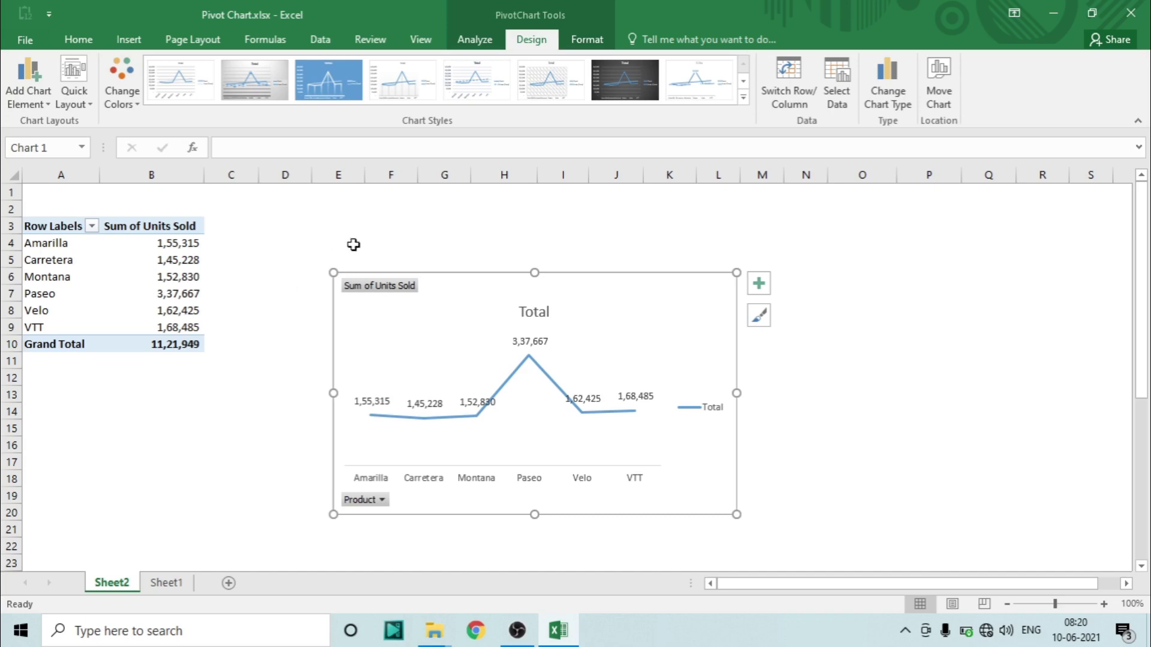
Show the pivot chart's field list and add Country as the legend series.
{"action": "left_click", "coordinate": [480, 42]}
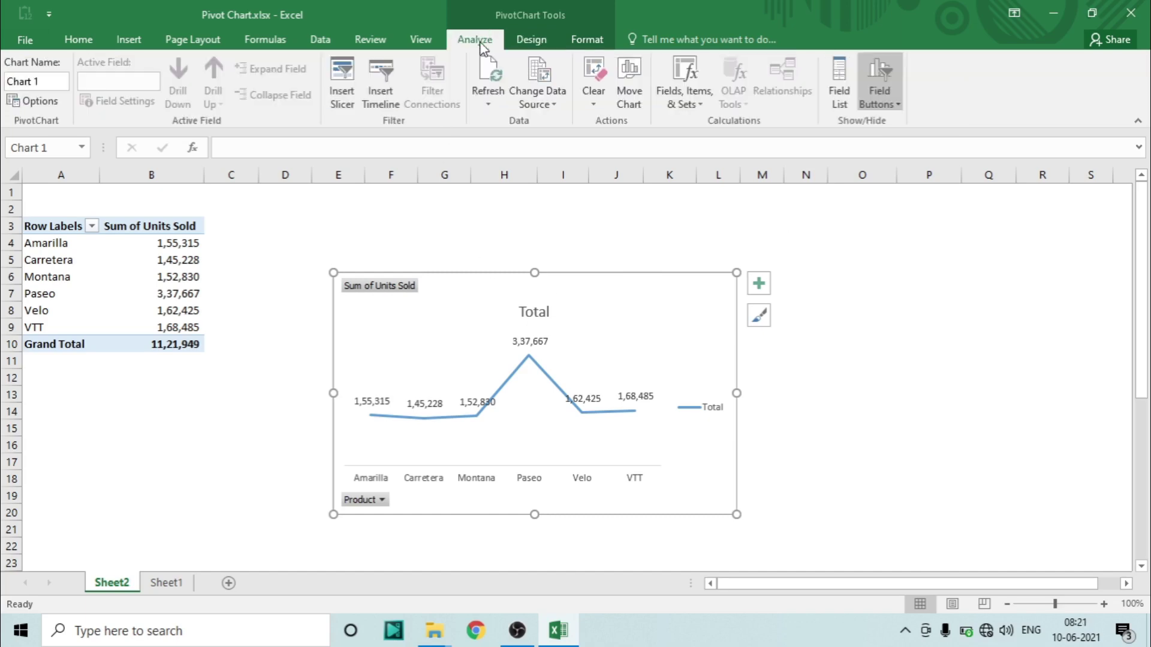
{"action": "left_click", "coordinate": [839, 81]}
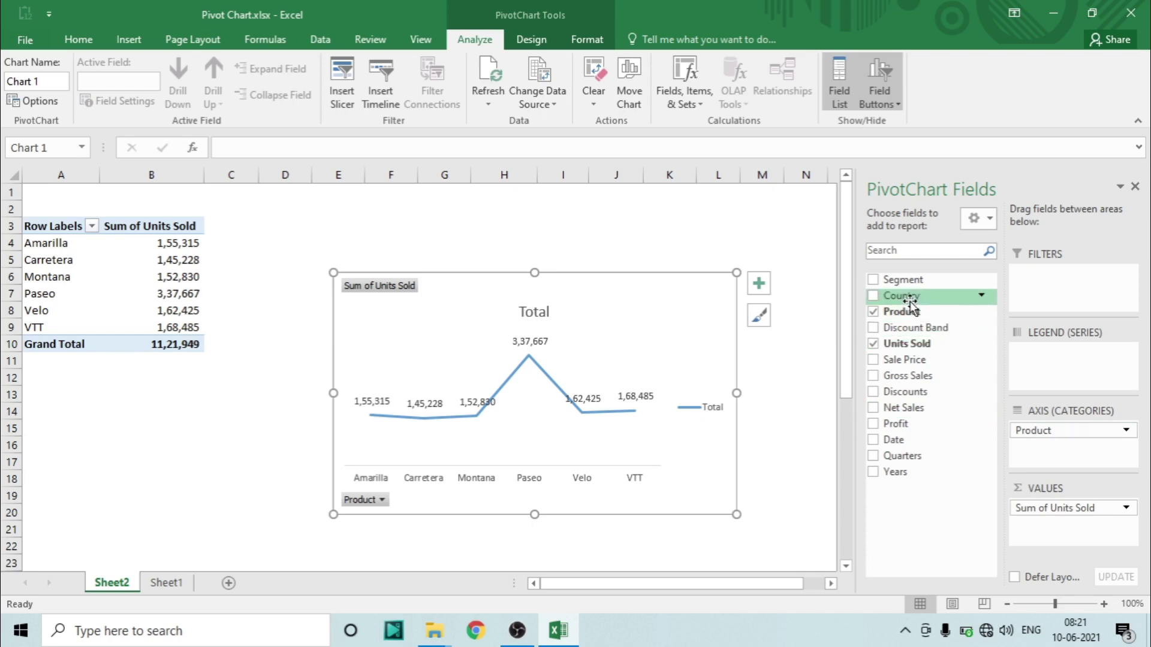
{"action": "left_click_drag", "start_coordinate": [910, 302], "coordinate": [1050, 363]}
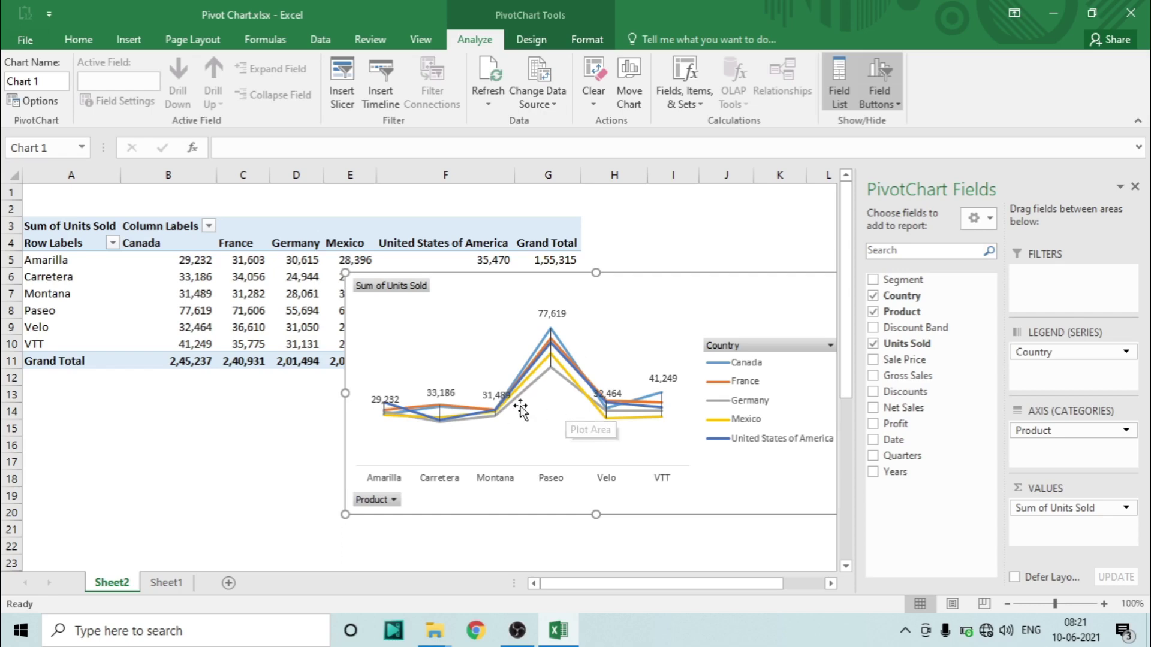
Filter the pivot table's row labels to show only the products Montana and Paseo.
{"action": "left_click", "coordinate": [113, 242]}
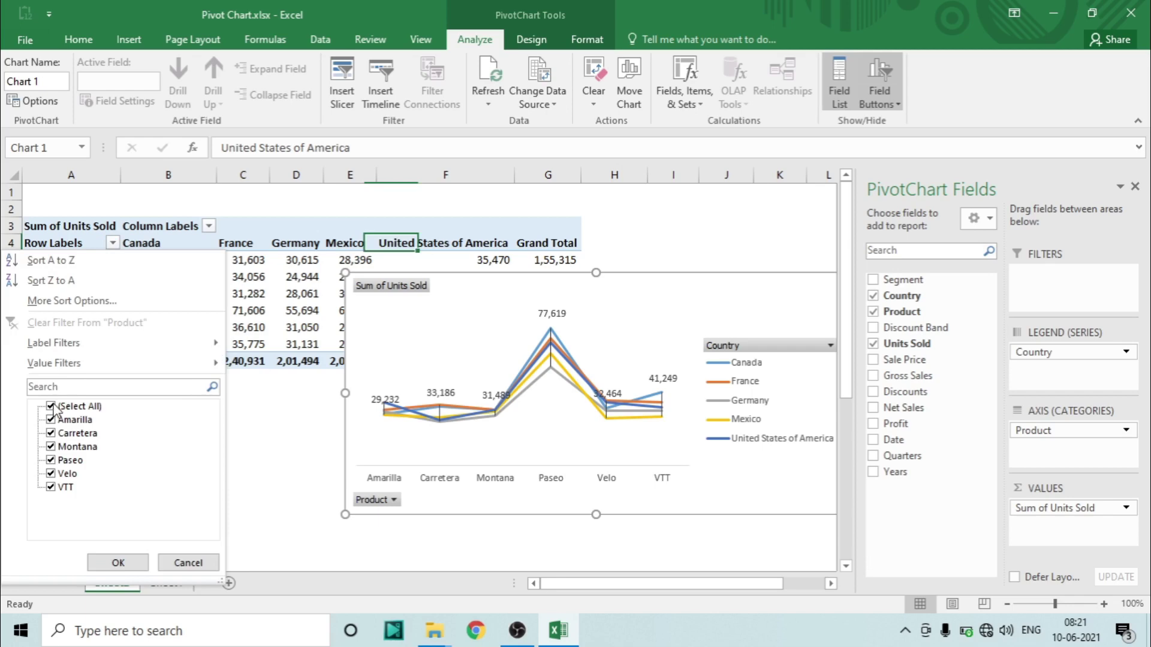
{"action": "left_click", "coordinate": [51, 407]}
{"action": "left_click", "coordinate": [51, 460]}
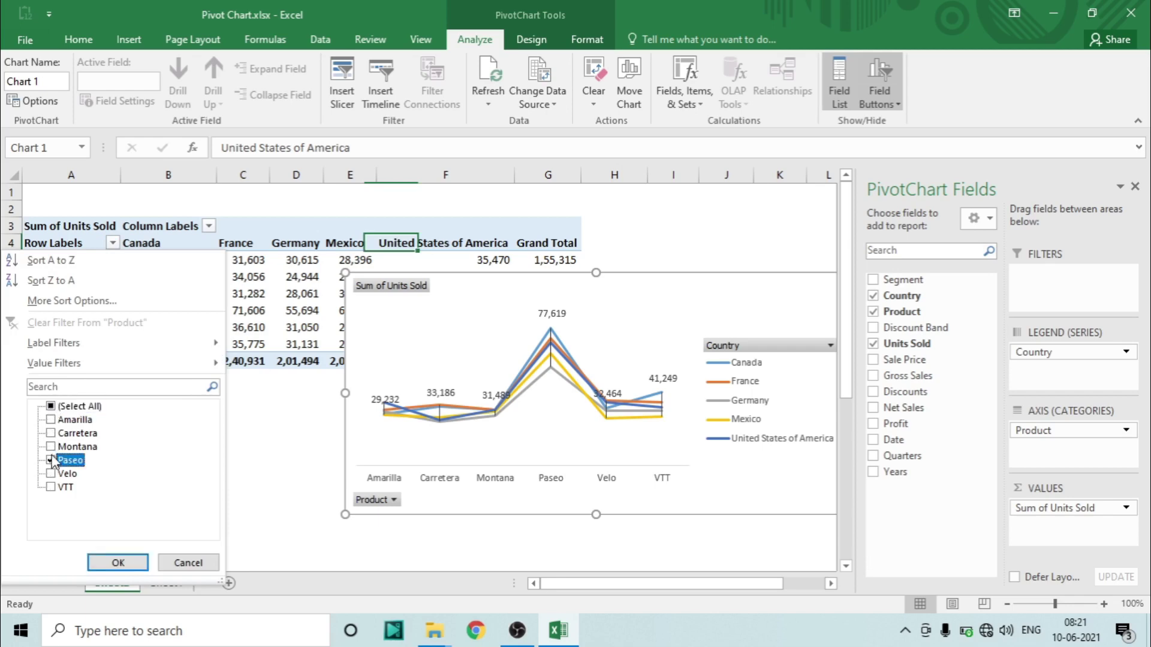
{"action": "left_click", "coordinate": [51, 448]}
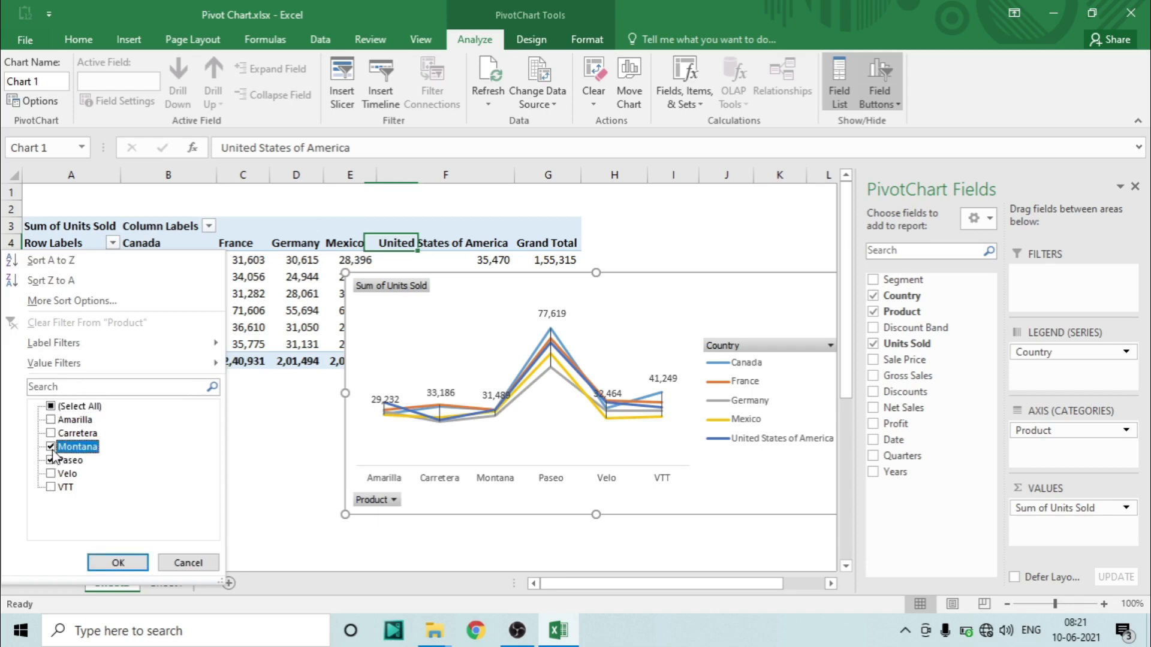
{"action": "left_click", "coordinate": [138, 563]}
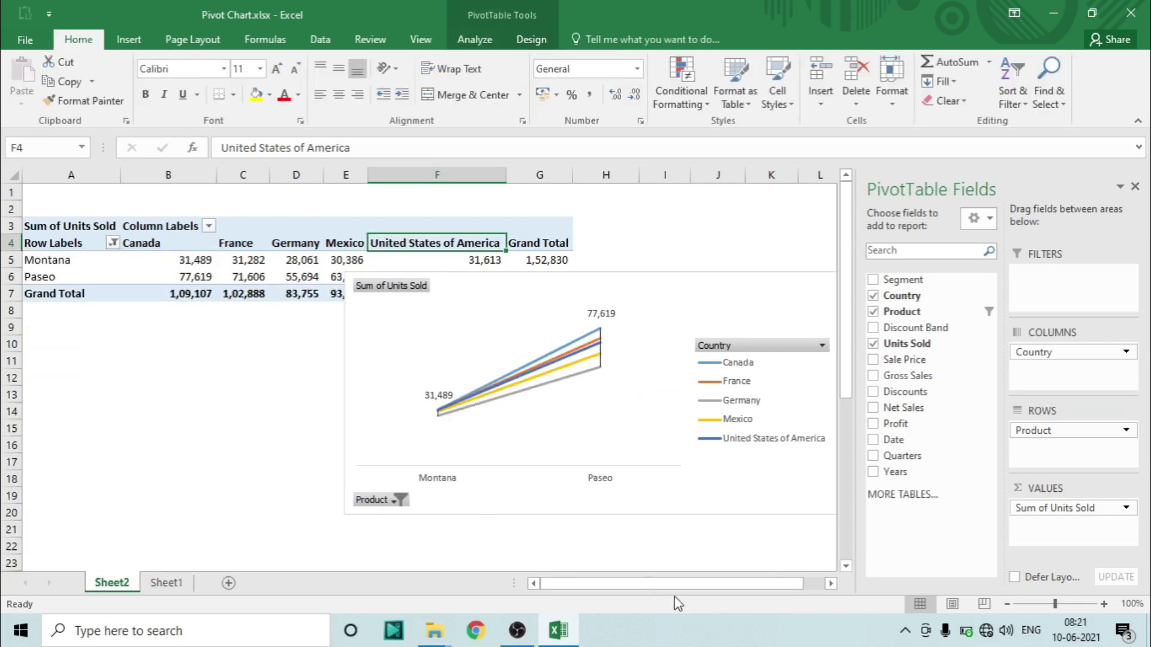
Swap the fields so Product forms the columns and Country the rows, and move the chart up beside the pivot table.
{"action": "left_click_drag", "start_coordinate": [1033, 431], "coordinate": [1054, 396]}
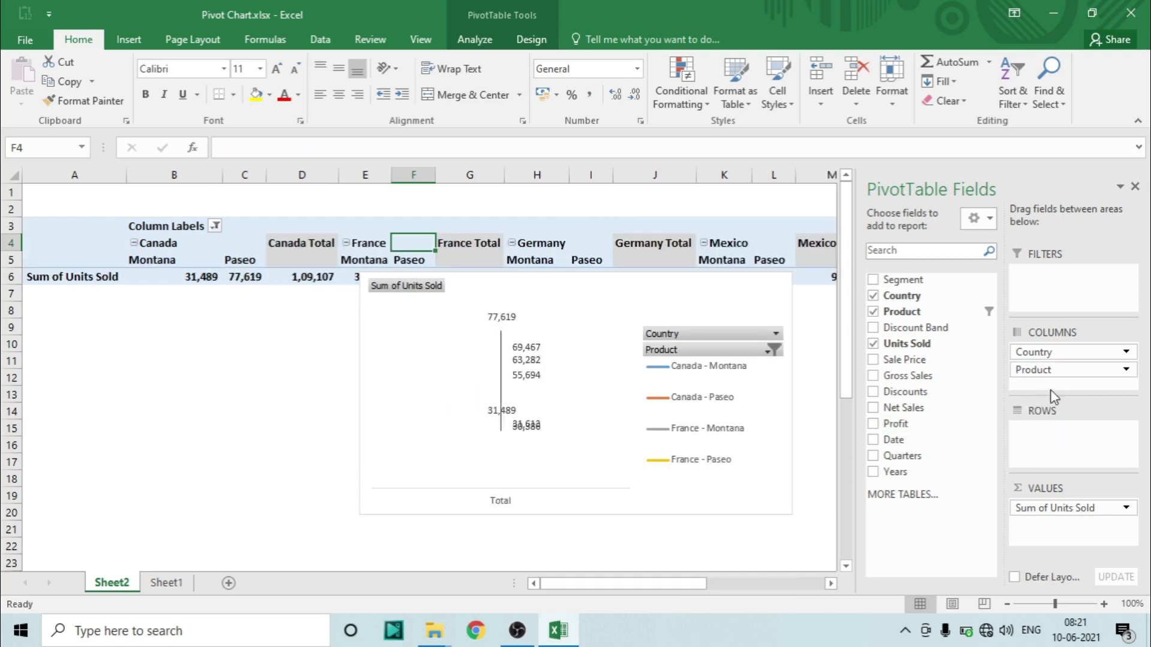
{"action": "left_click_drag", "start_coordinate": [1069, 352], "coordinate": [1071, 459]}
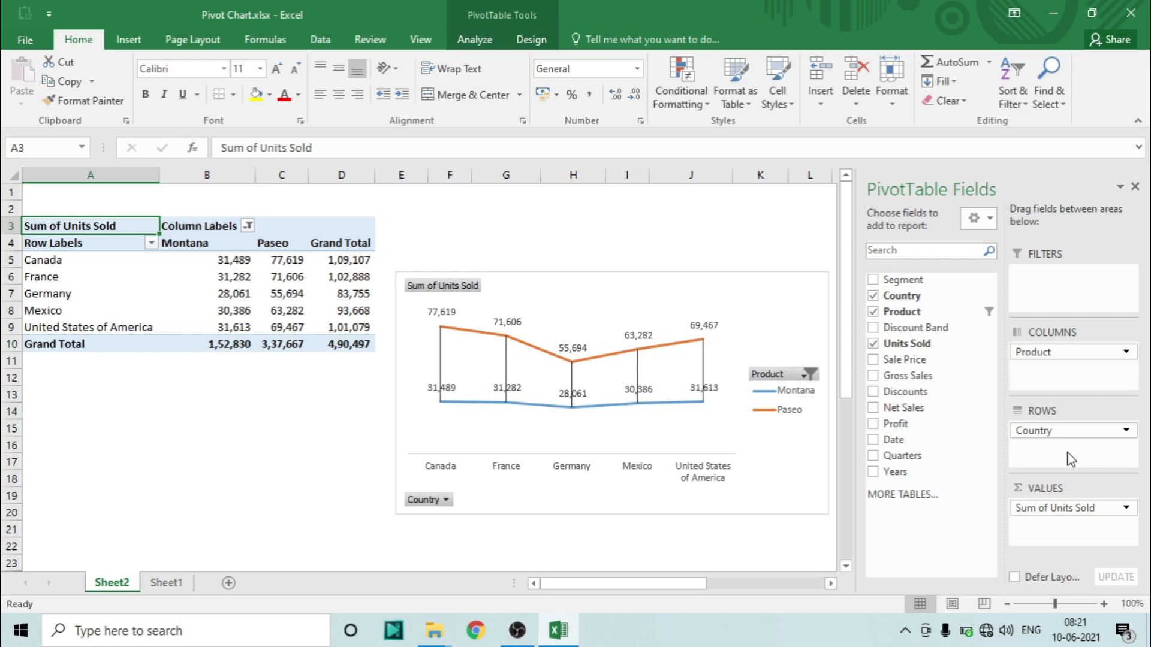
{"action": "left_click_drag", "start_coordinate": [701, 279], "coordinate": [682, 225]}
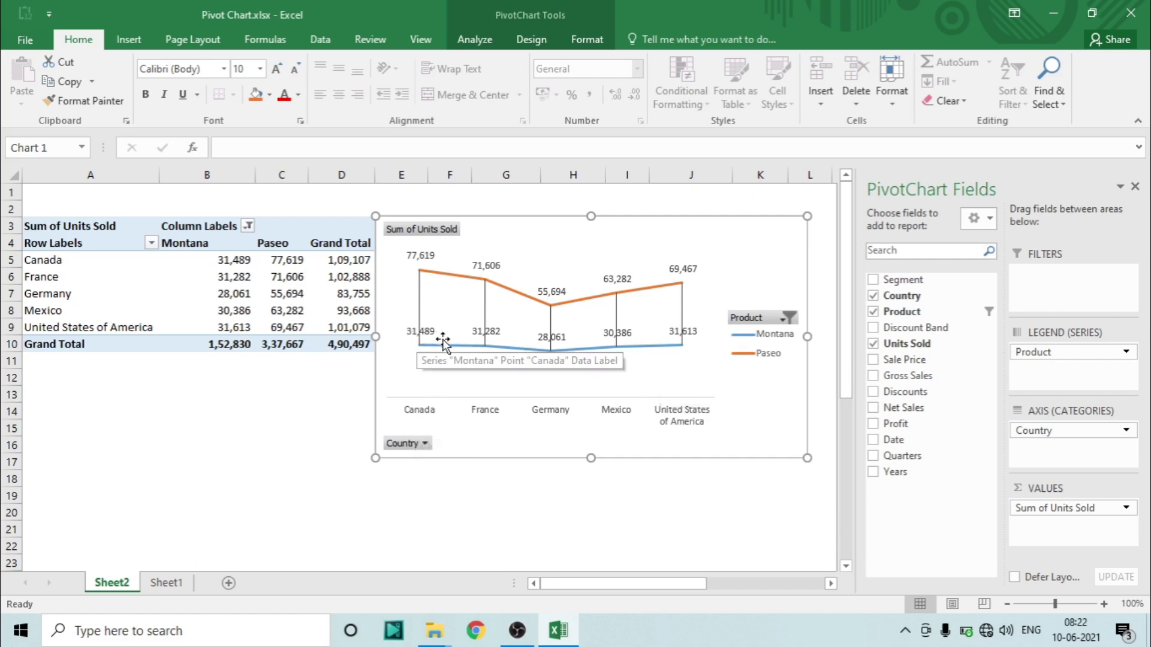
{"action": "mouse_move", "coordinate": [427, 276]}
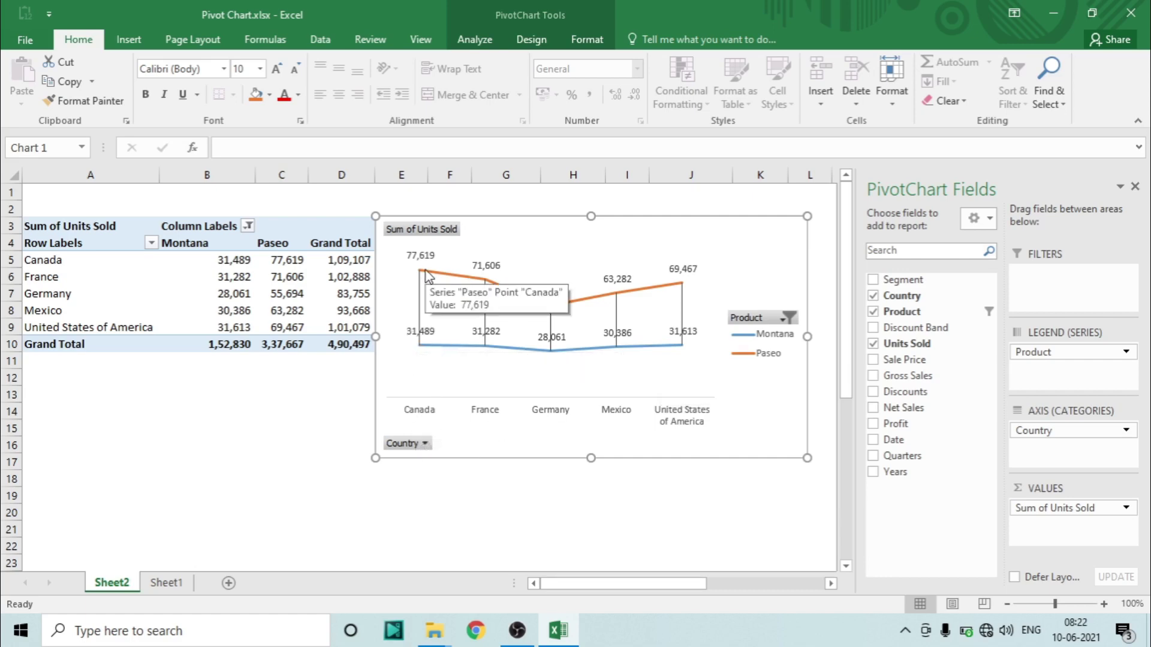
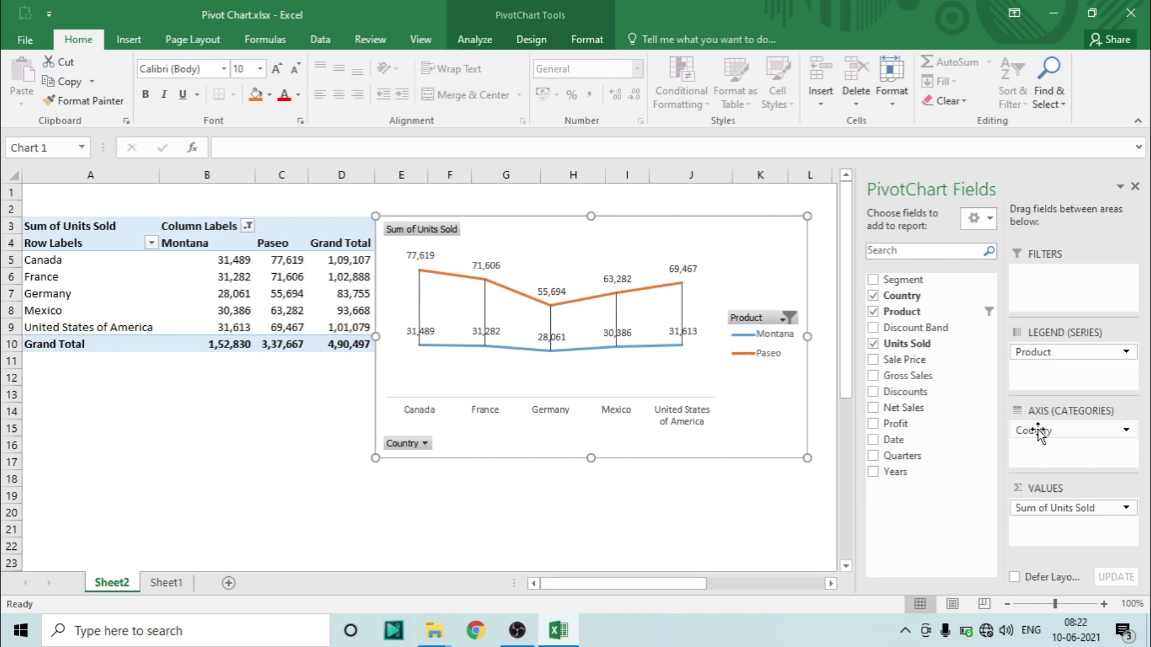
Remove Country from the pivot chart's axis categories and move Product from the legend series to the axis categories.
{"action": "left_click_drag", "start_coordinate": [1038, 430], "coordinate": [659, 498]}
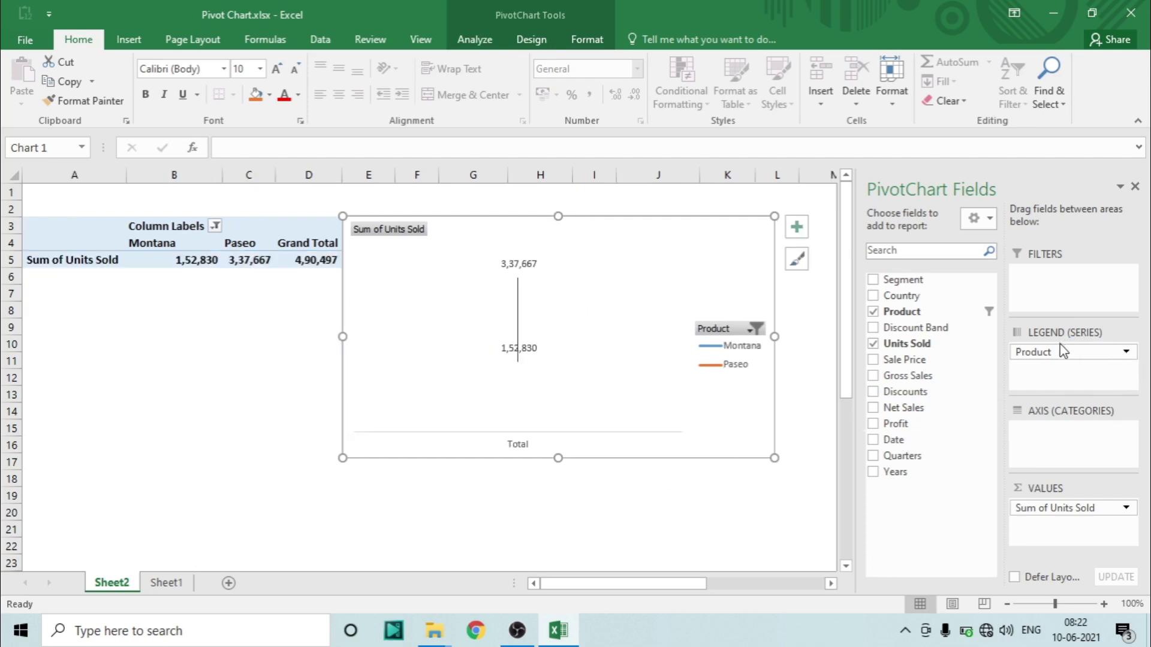
{"action": "left_click_drag", "start_coordinate": [1061, 352], "coordinate": [1082, 456]}
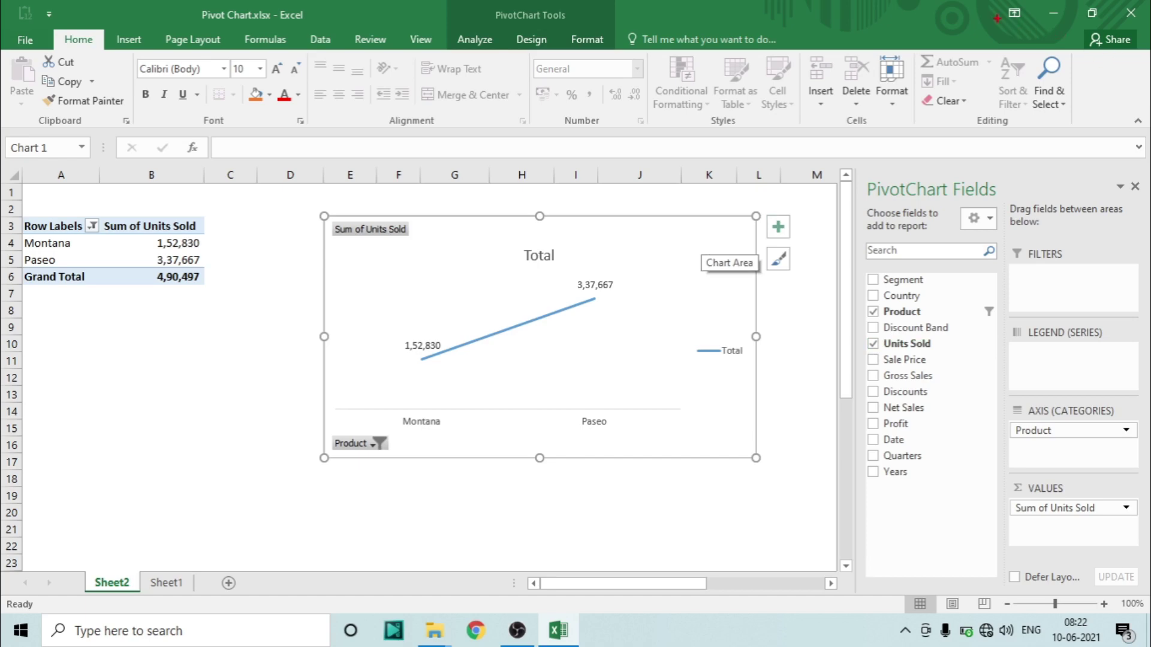
{"action": "left_click_drag", "start_coordinate": [991, 23], "coordinate": [1149, 45]}
{"action": "left_click_drag", "start_coordinate": [969, 18], "coordinate": [1149, 45]}
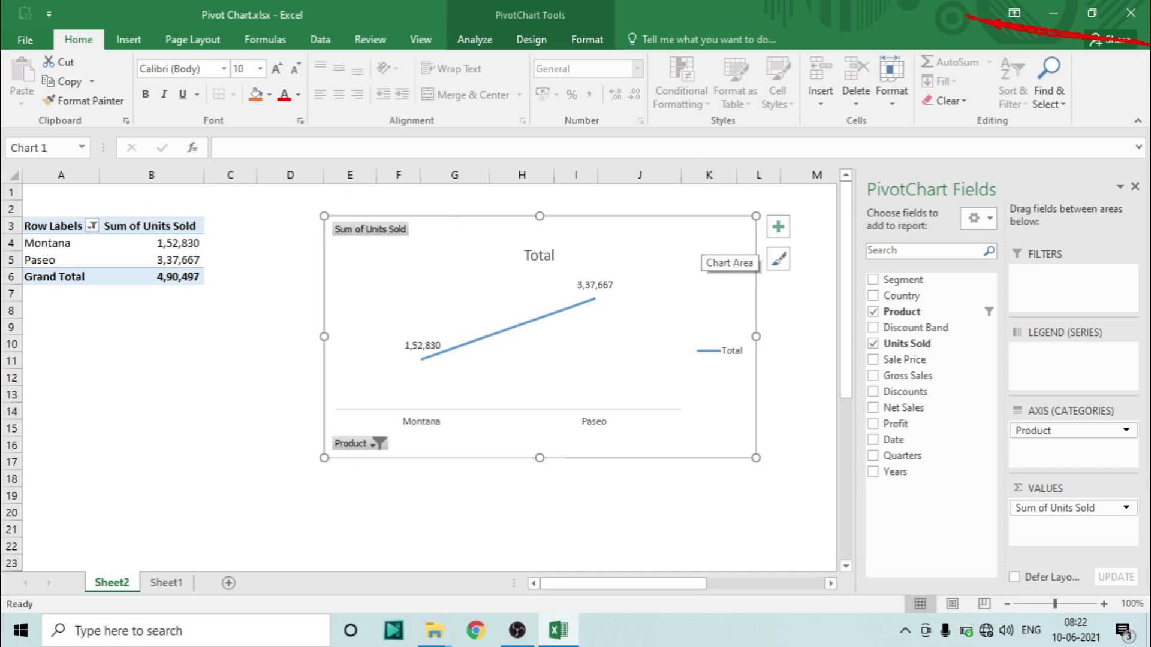
{"action": "key", "text": "Escape"}
Clear all filters from the Total pivot chart.
{"action": "left_click", "coordinate": [618, 236]}
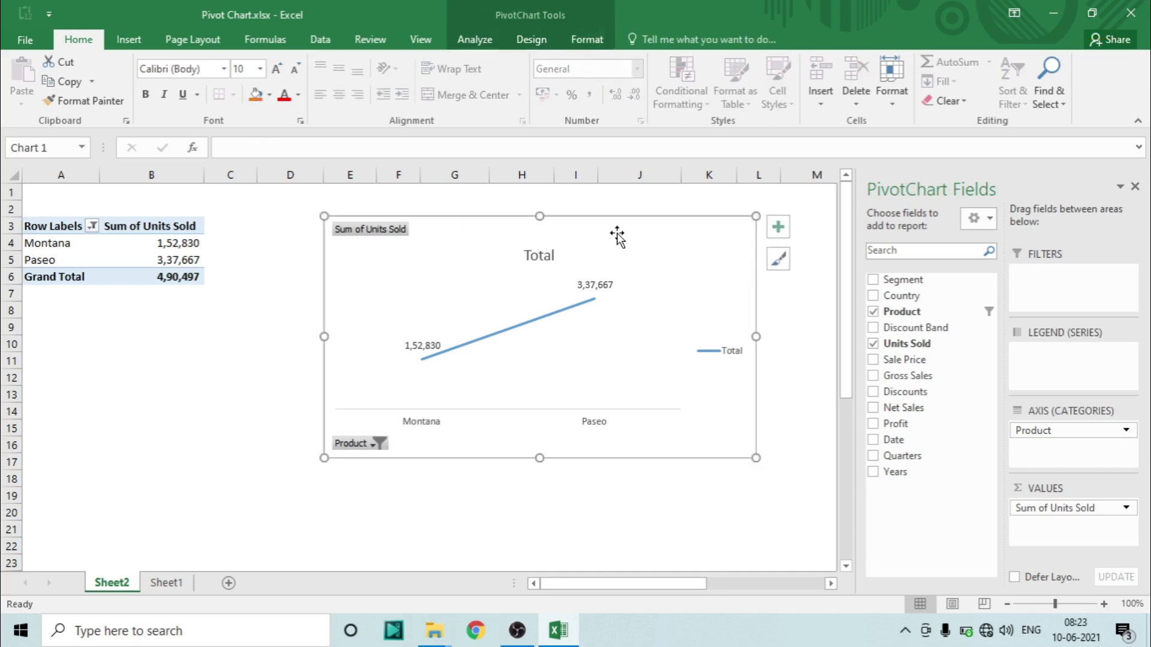
{"action": "left_click", "coordinate": [465, 42]}
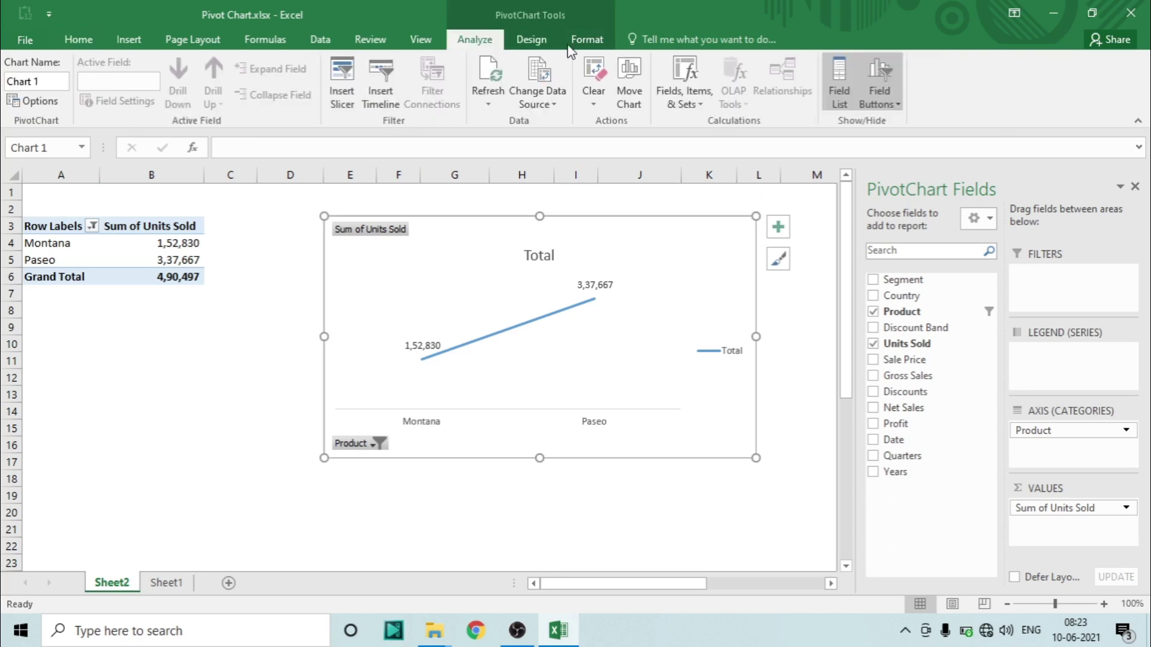
{"action": "left_click", "coordinate": [591, 105]}
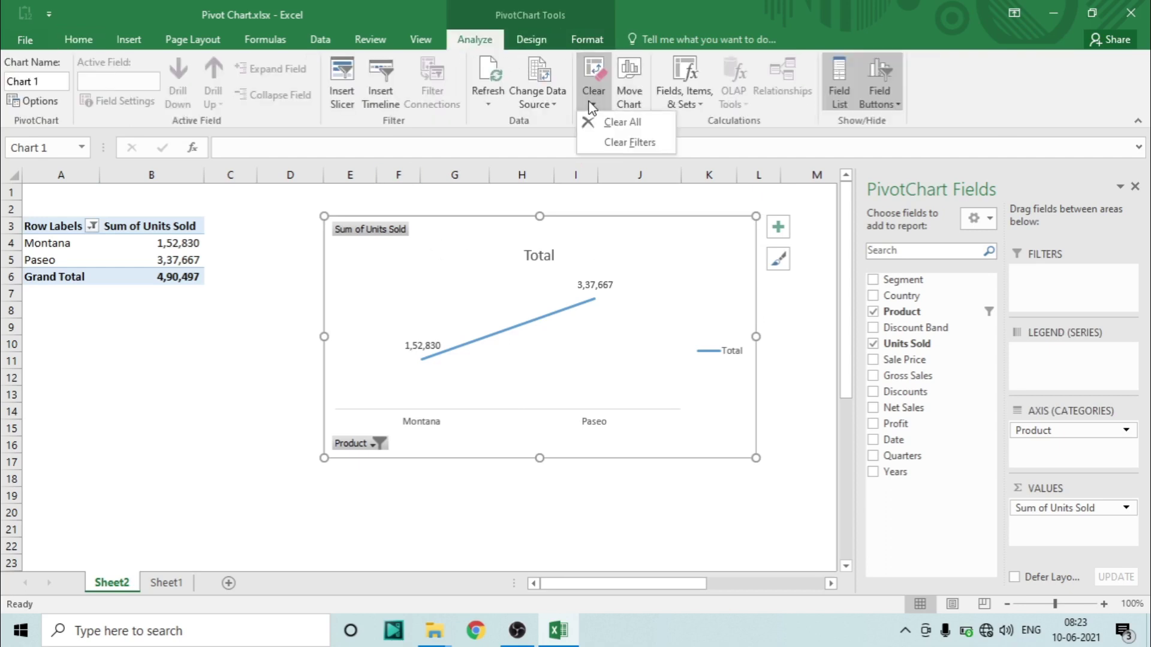
{"action": "left_click", "coordinate": [631, 144]}
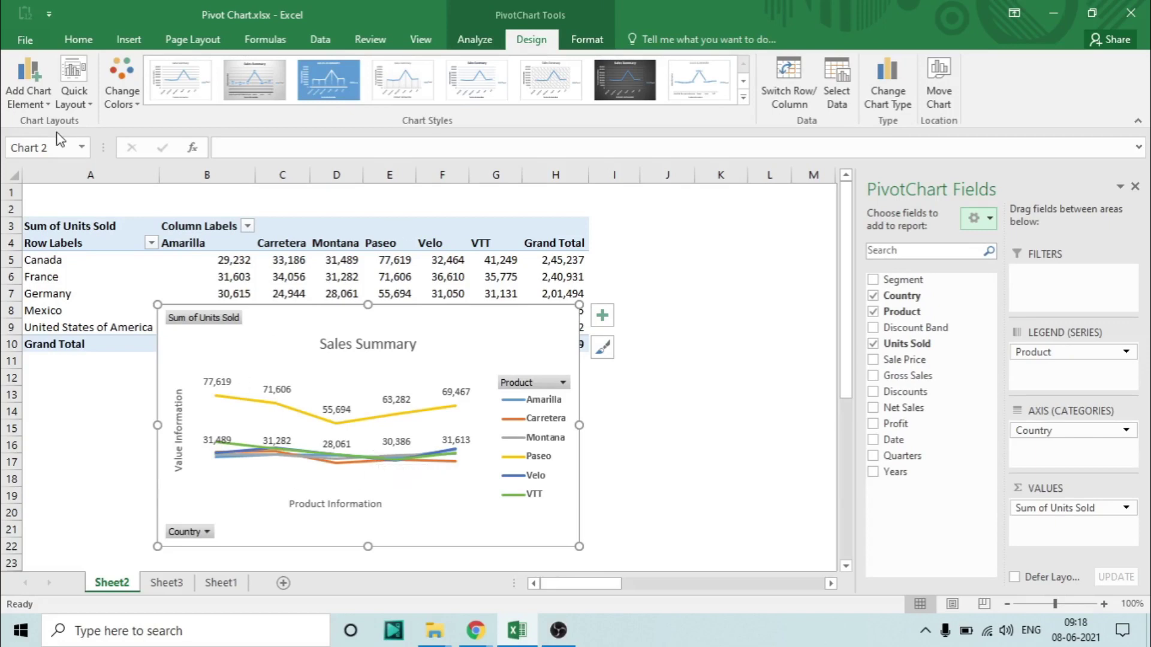
{"action": "left_click", "coordinate": [42, 105]}
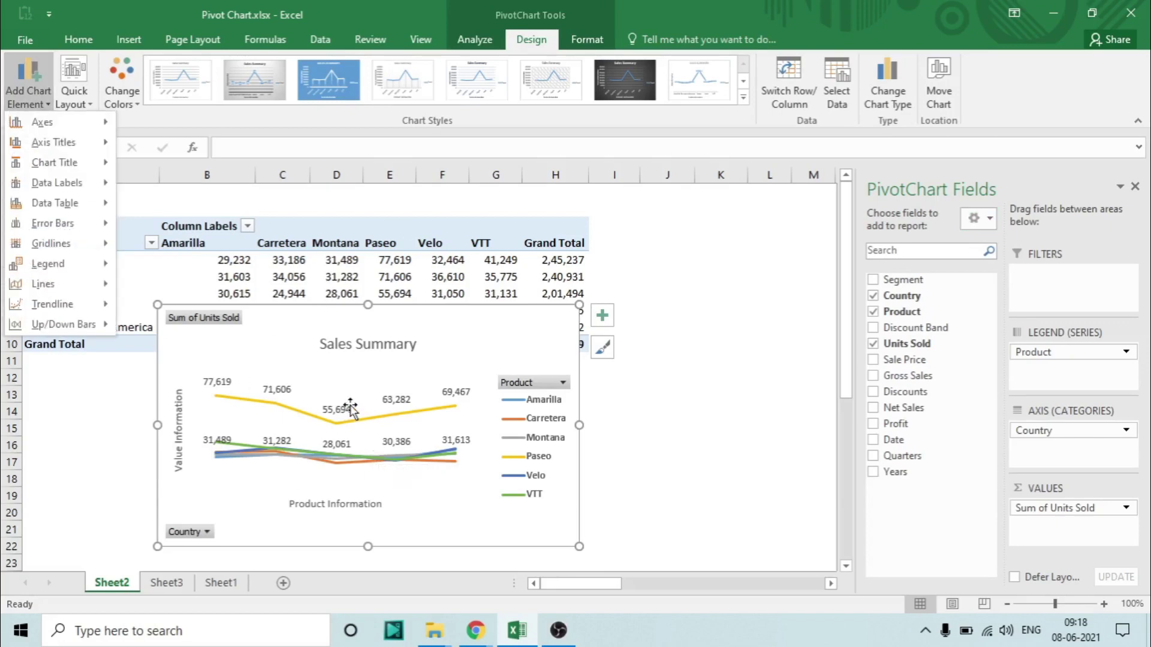
{"action": "mouse_move", "coordinate": [66, 325]}
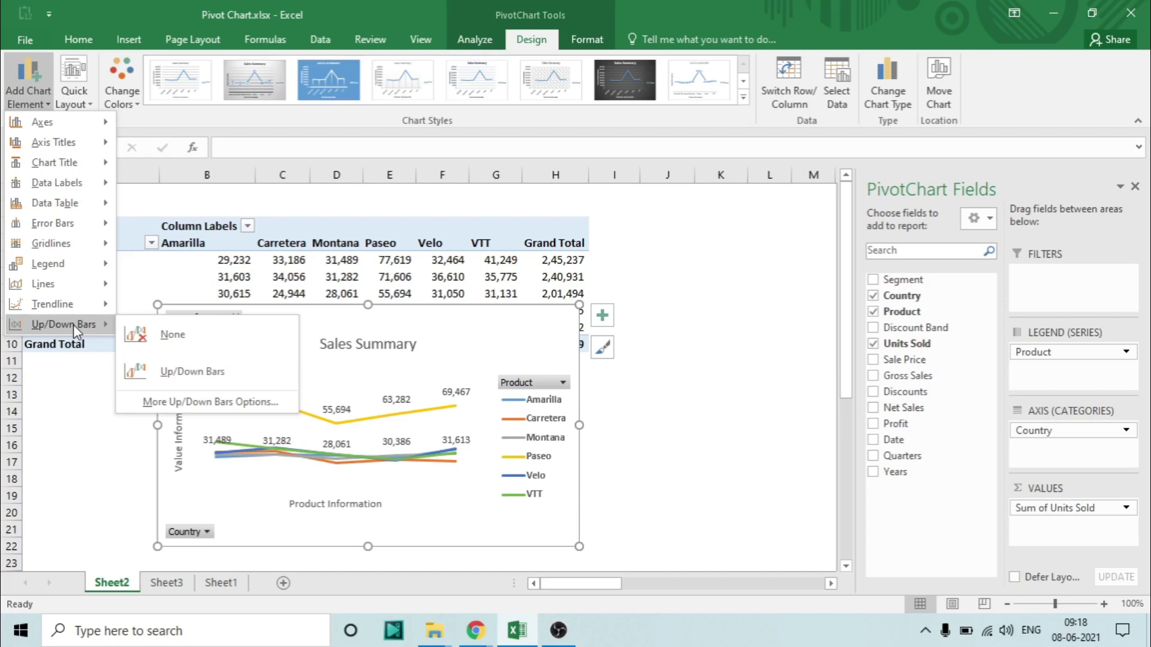
{"action": "key", "text": "Escape"}
{"action": "key", "text": "Escape"}
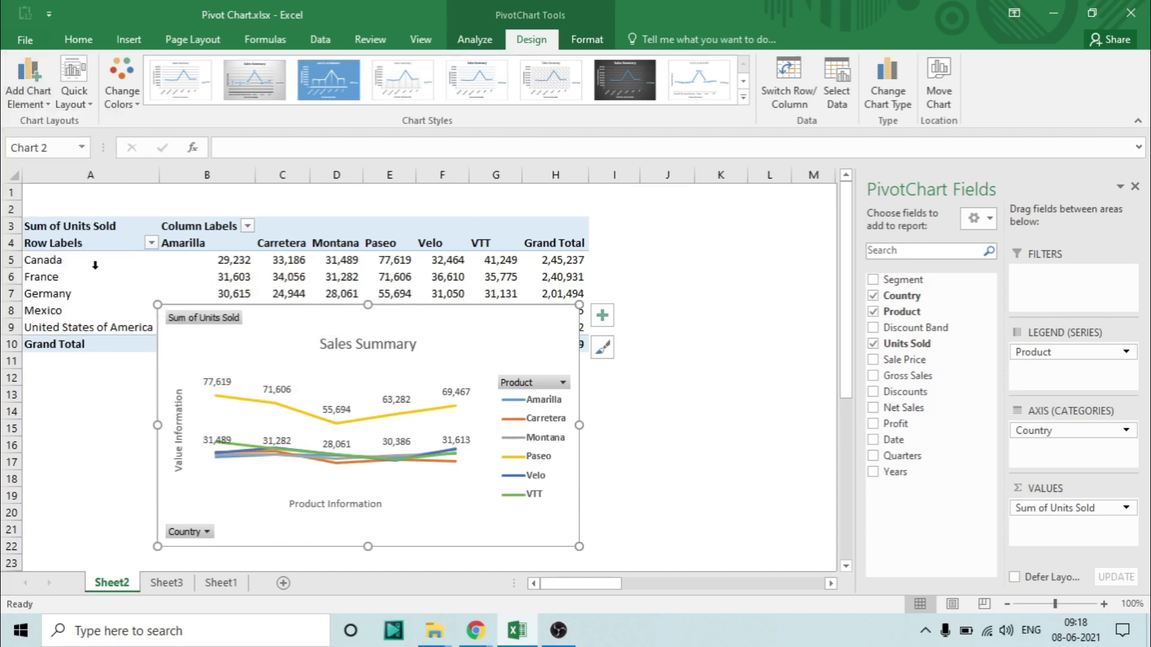
Filter the pivot table's column labels to show only the products Montana and Paseo.
{"action": "left_click", "coordinate": [247, 226]}
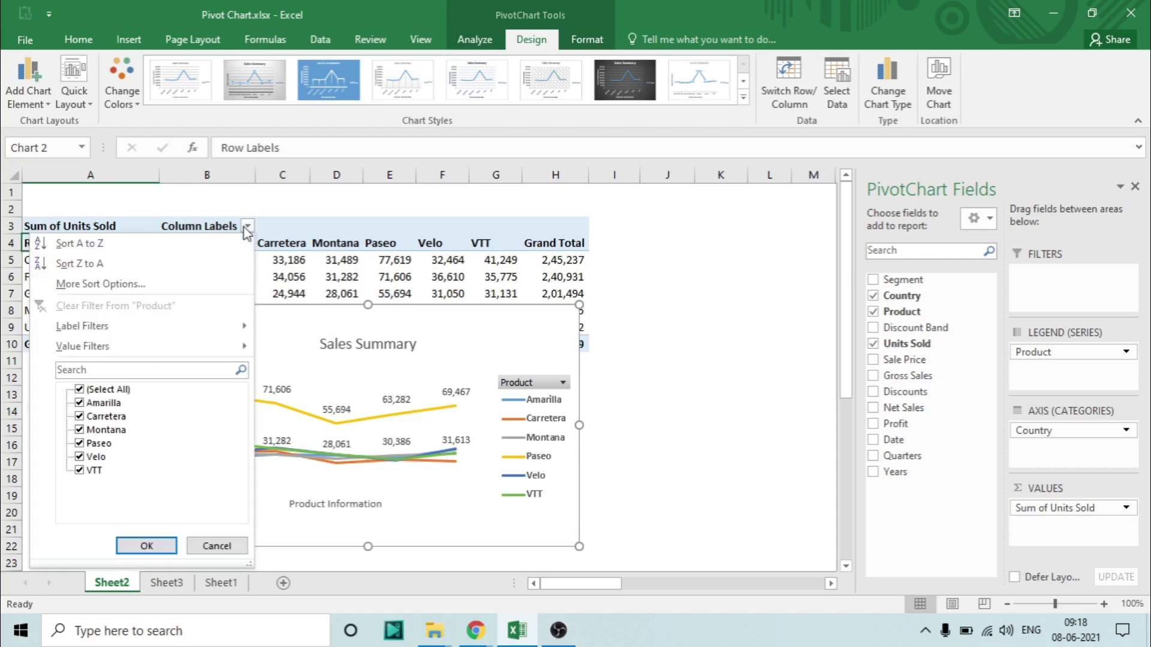
{"action": "left_click", "coordinate": [105, 391]}
{"action": "key", "text": "Down"}
{"action": "key", "text": "Down"}
{"action": "key", "text": "Down"}
{"action": "key", "text": "Down"}
{"action": "key", "text": "space"}
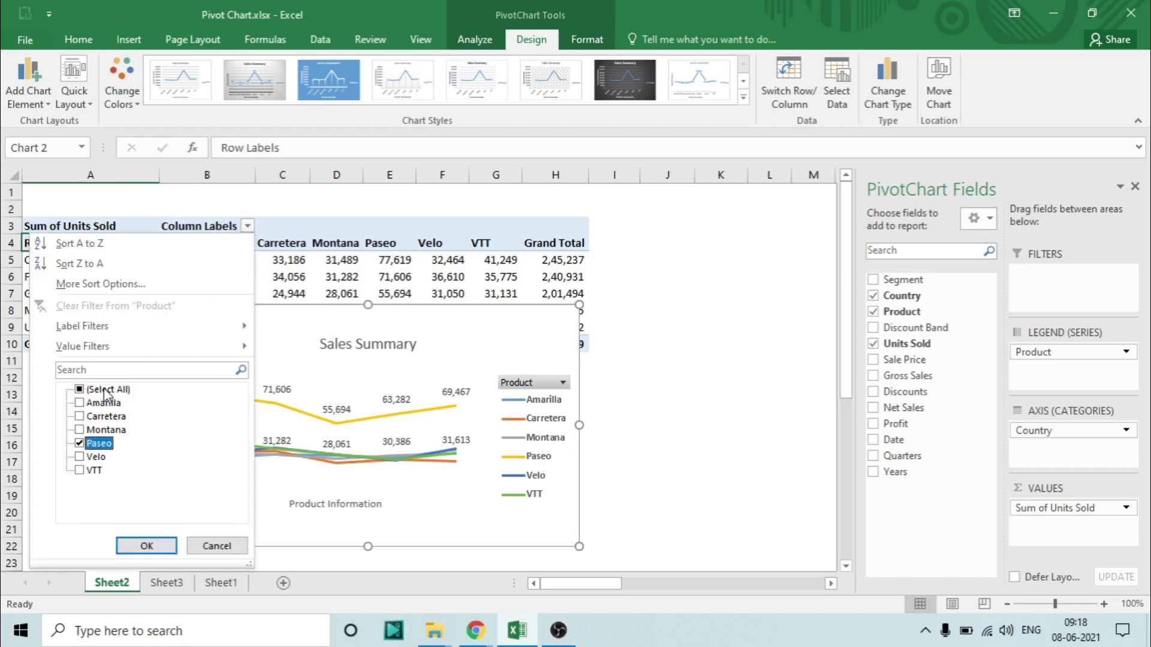
{"action": "key", "text": "Up"}
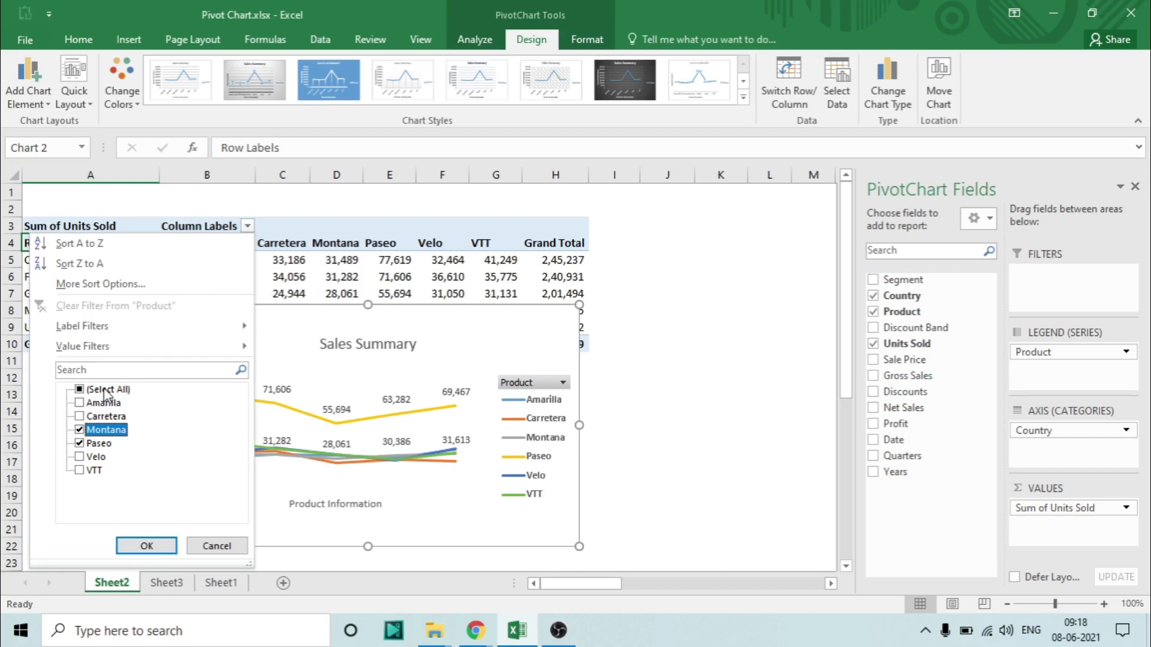
{"action": "key", "text": "Return"}
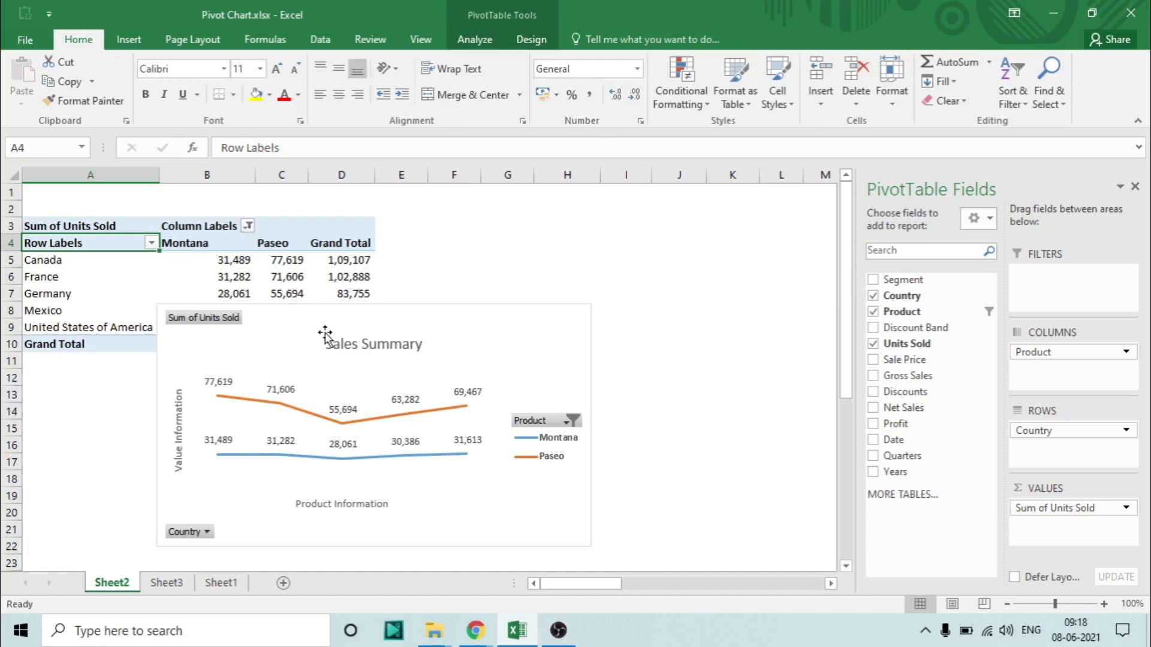
Move the Sales Summary chart up beside the pivot table and add up/down bars between its two lines.
{"action": "left_click_drag", "start_coordinate": [297, 311], "coordinate": [501, 224]}
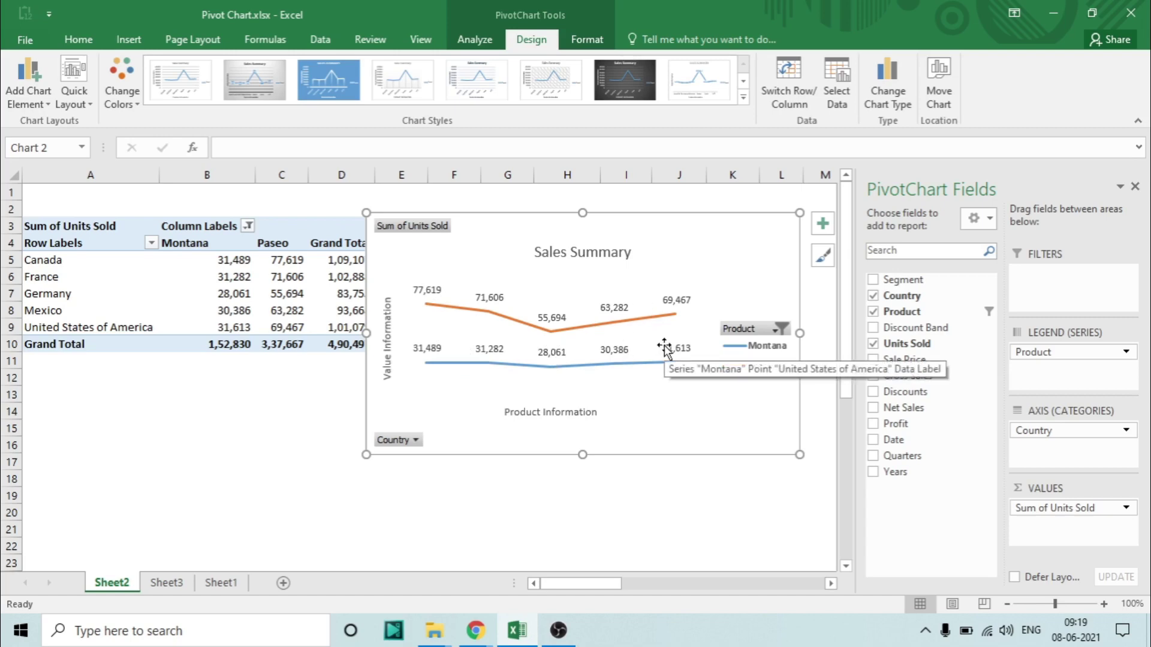
{"action": "left_click", "coordinate": [29, 89]}
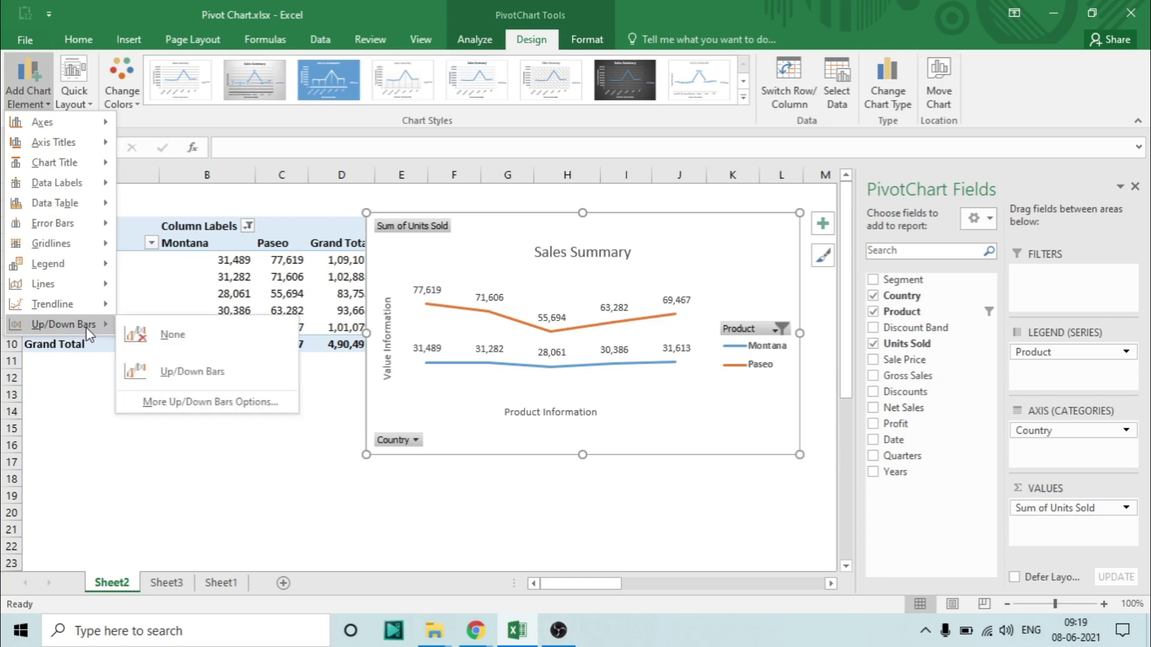
{"action": "left_click", "coordinate": [196, 377]}
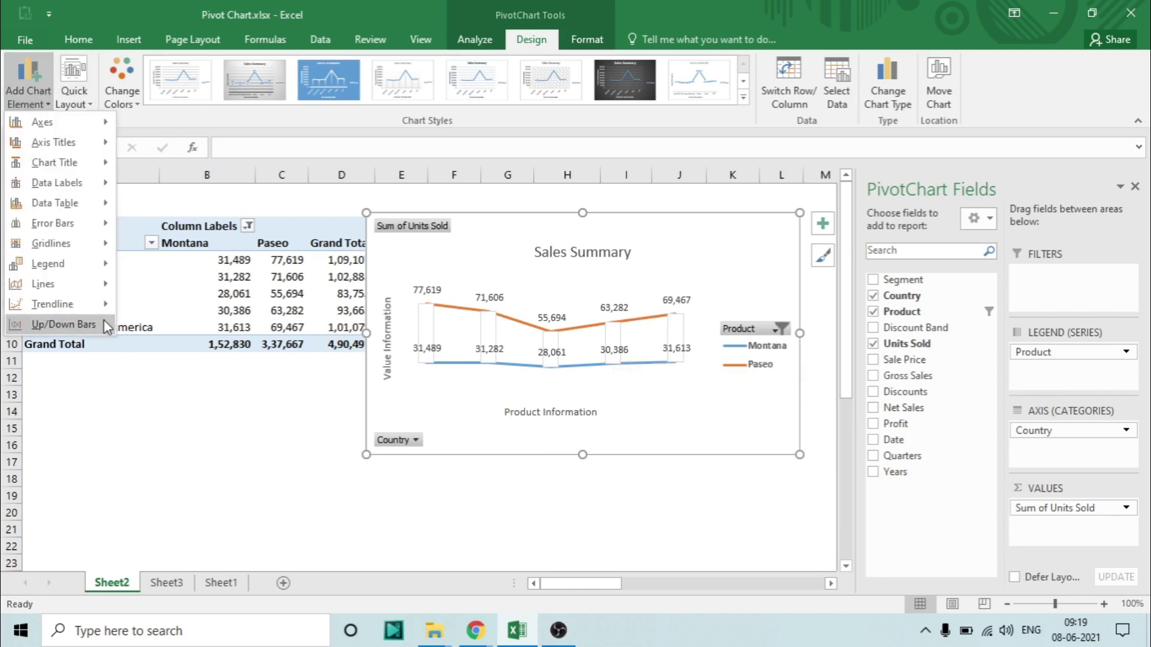
{"action": "mouse_move", "coordinate": [103, 321]}
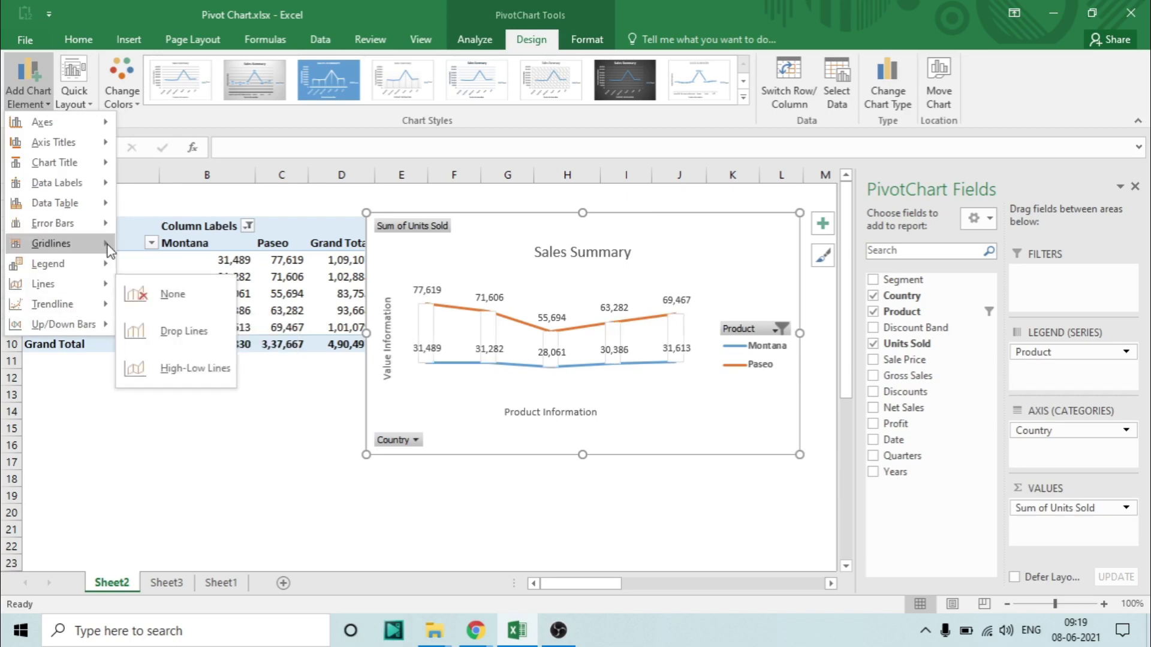
{"action": "mouse_move", "coordinate": [110, 251]}
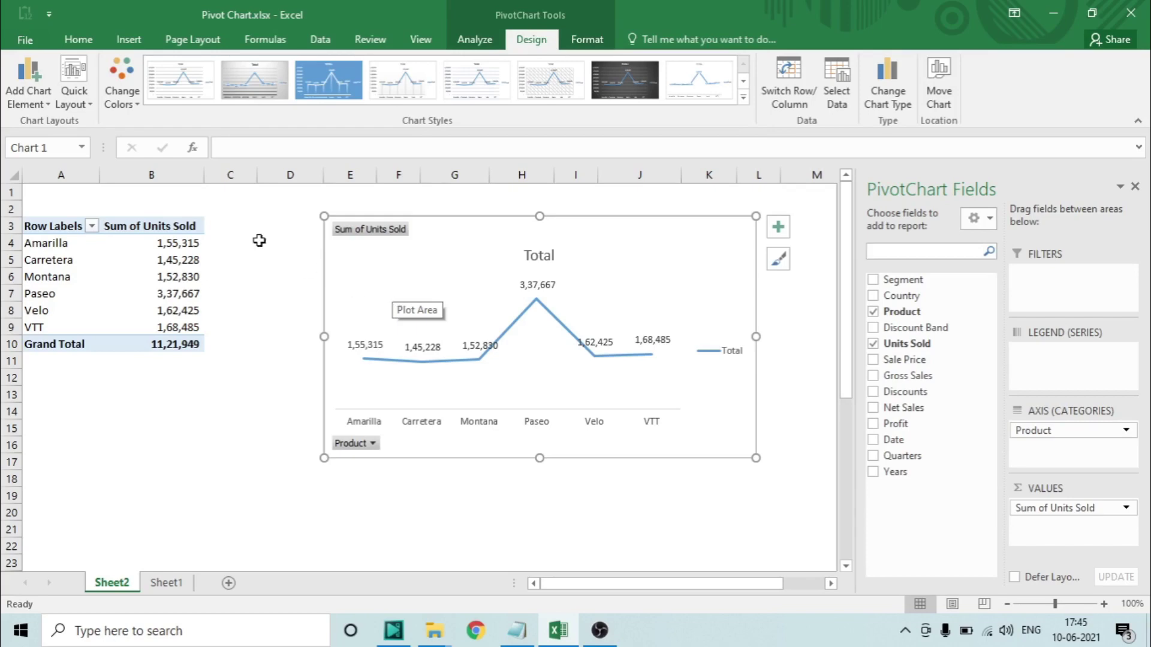
Open the error bar choices for the Total line chart.
{"action": "left_click", "coordinate": [27, 97]}
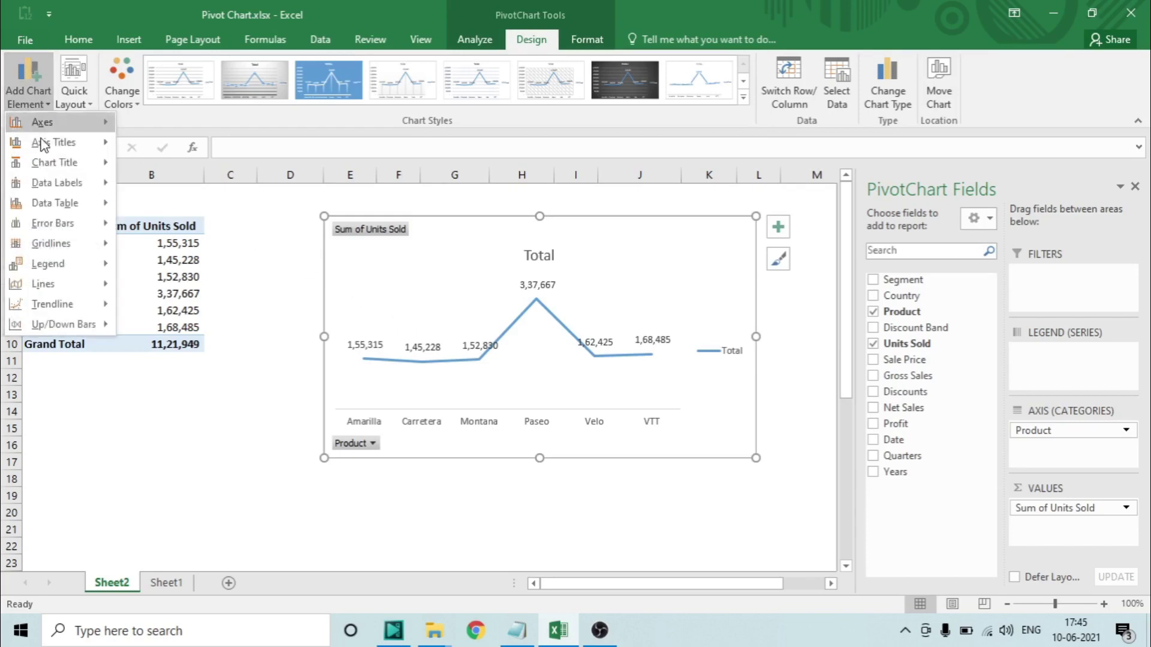
{"action": "mouse_move", "coordinate": [73, 227]}
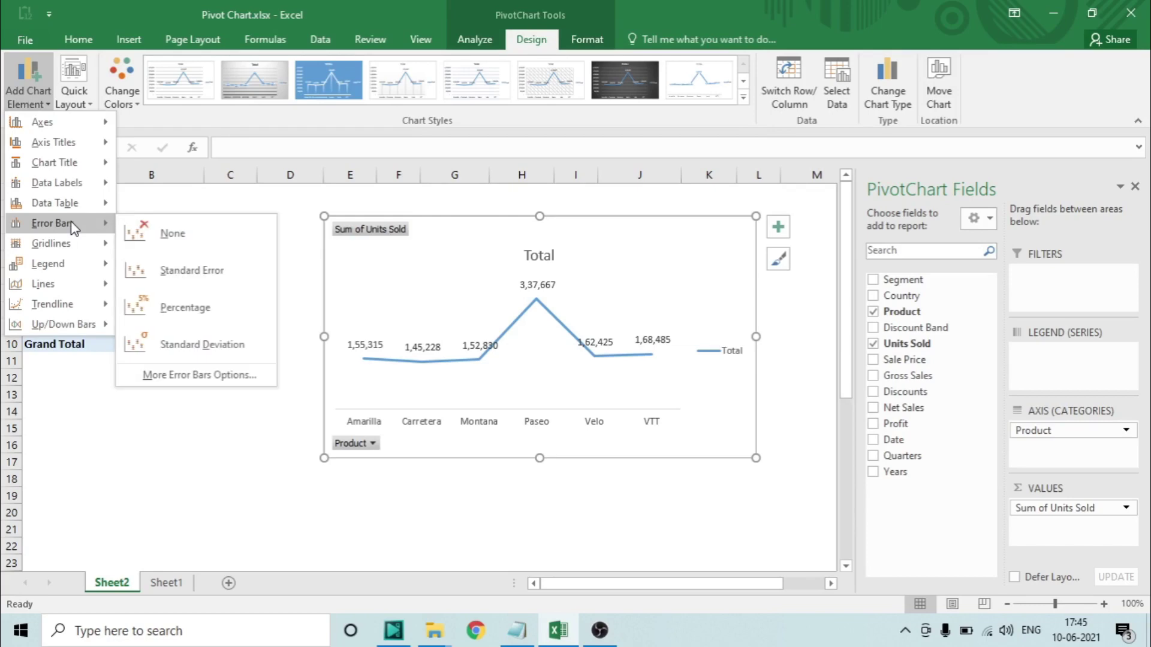